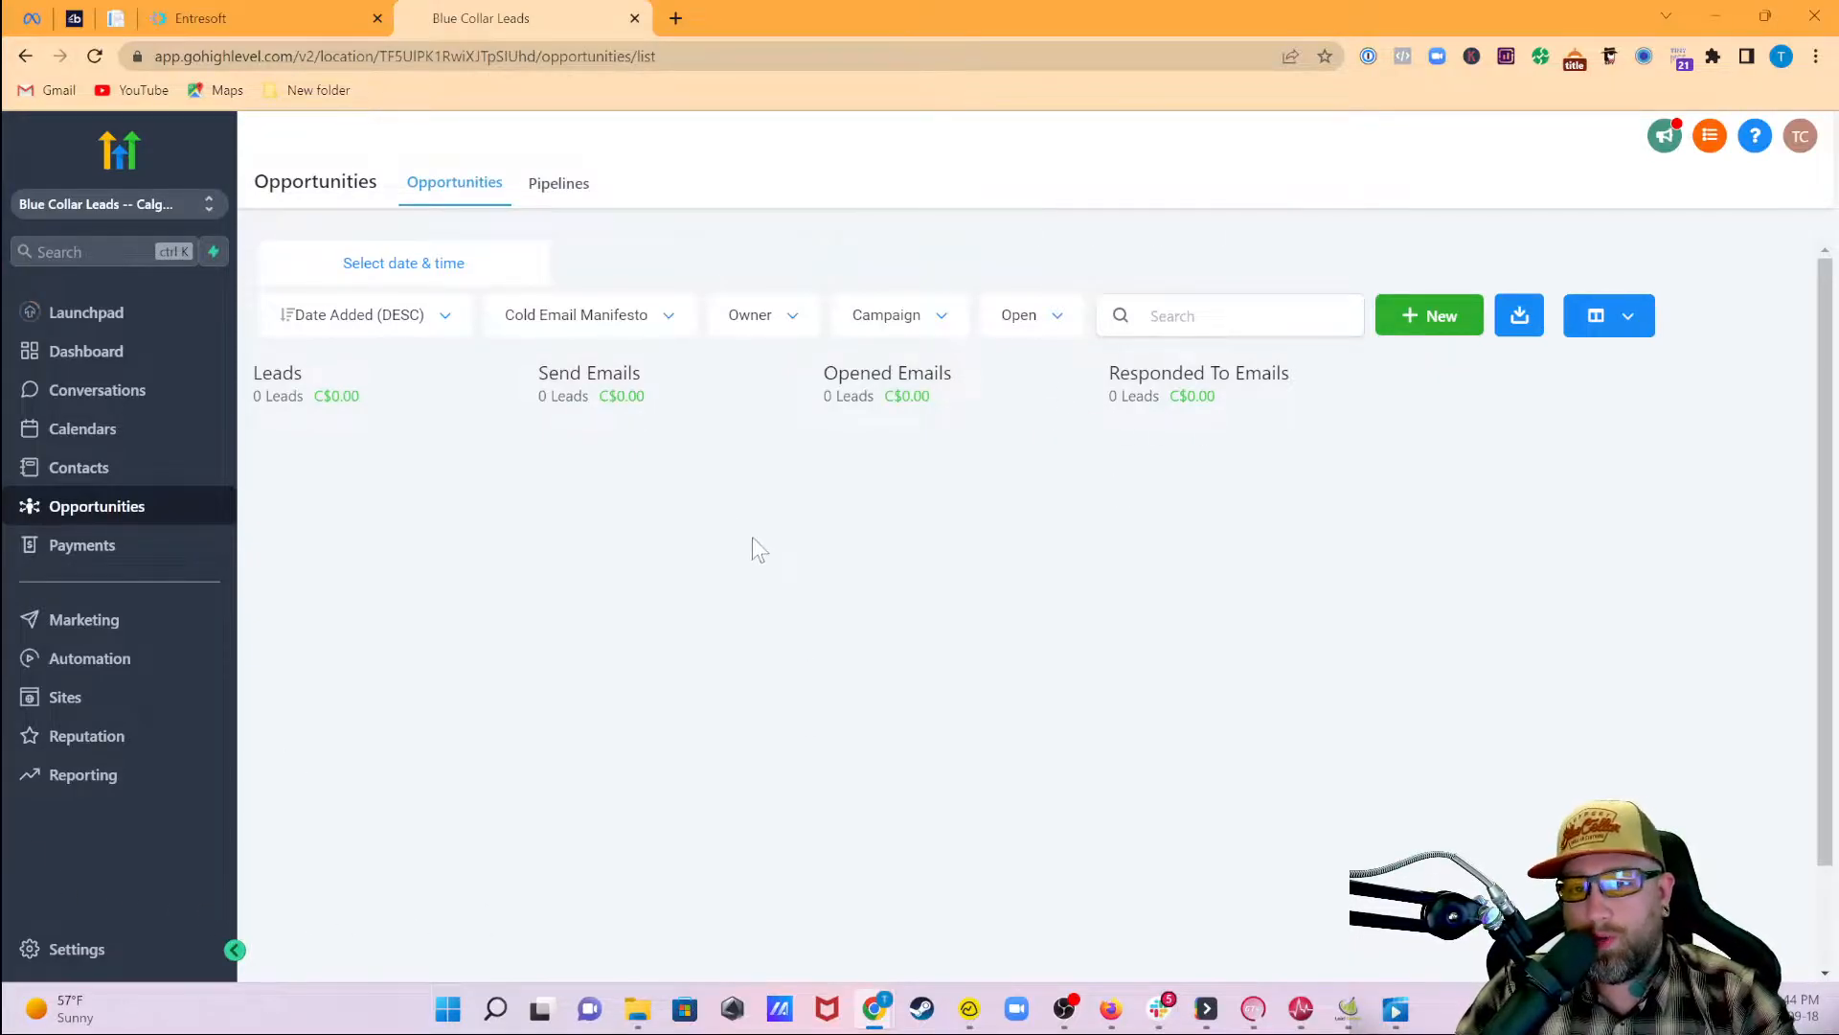
Open the "Opened Email - Cold Email Manifesto" workflow from the Cold Email Manifesto folder of the automations
{"action": "left_click", "coordinate": [113, 663]}
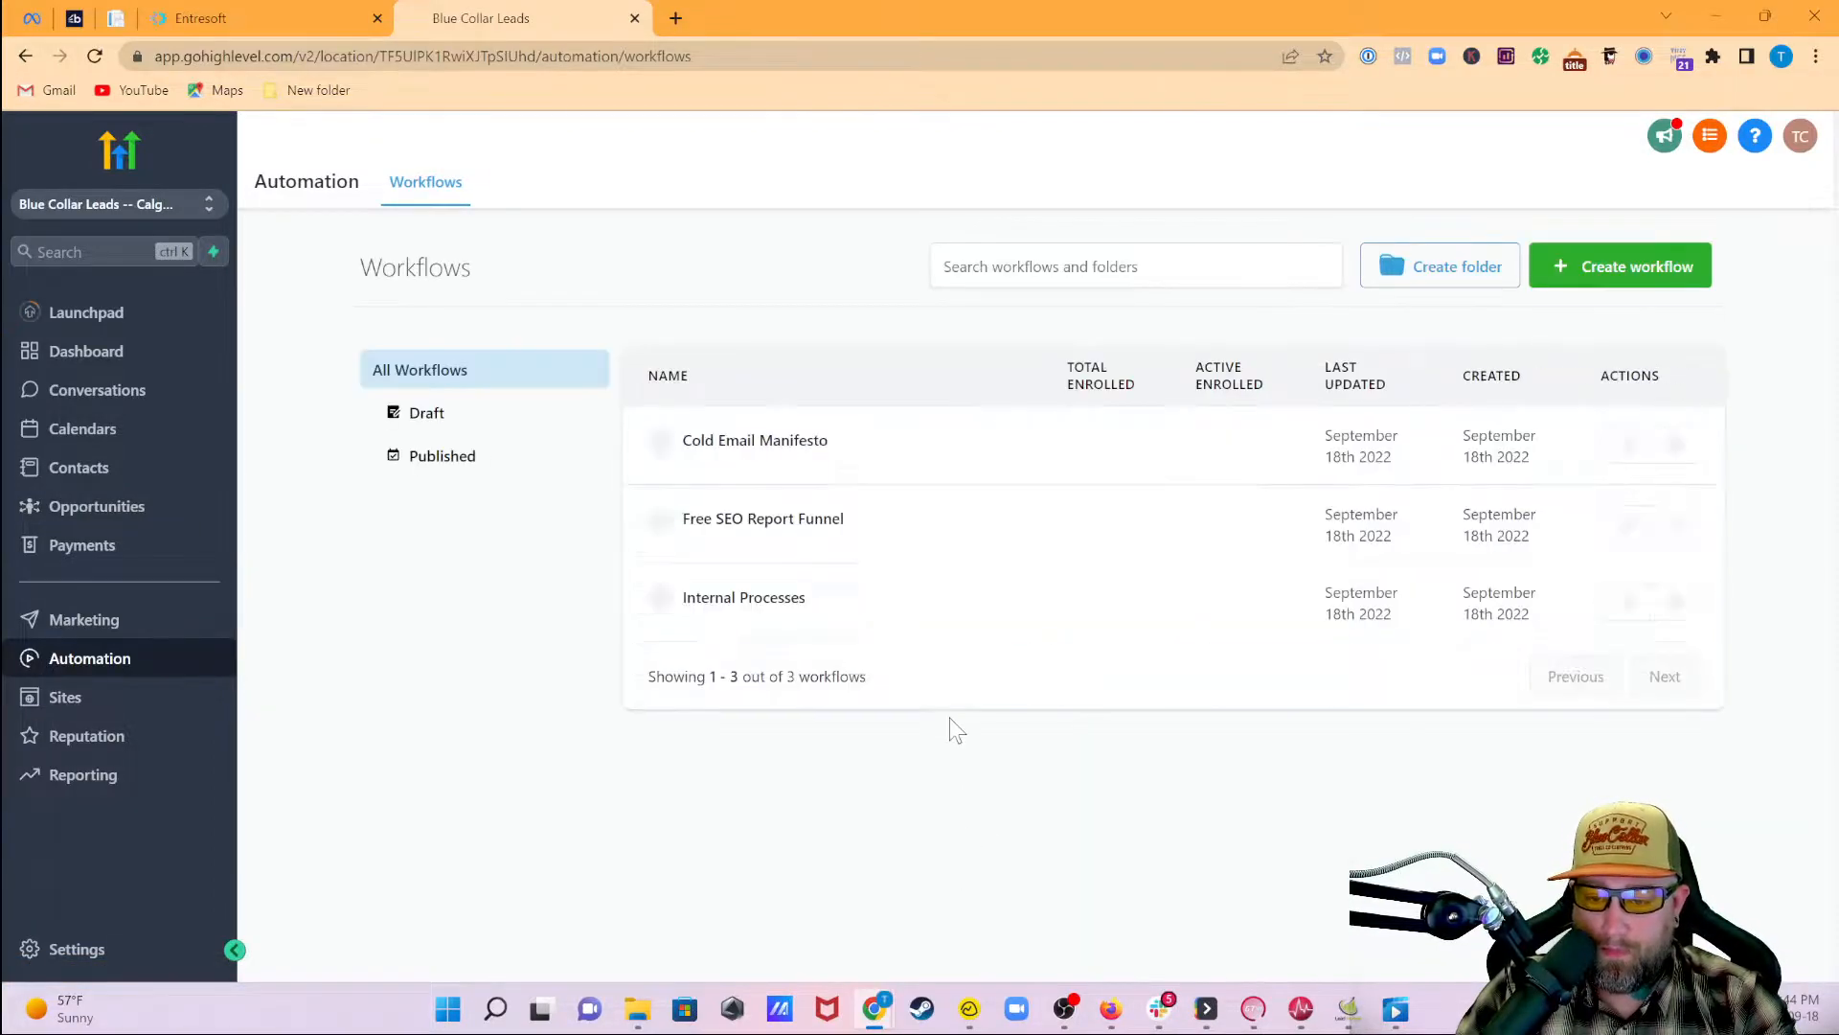
{"action": "left_click", "coordinate": [769, 459]}
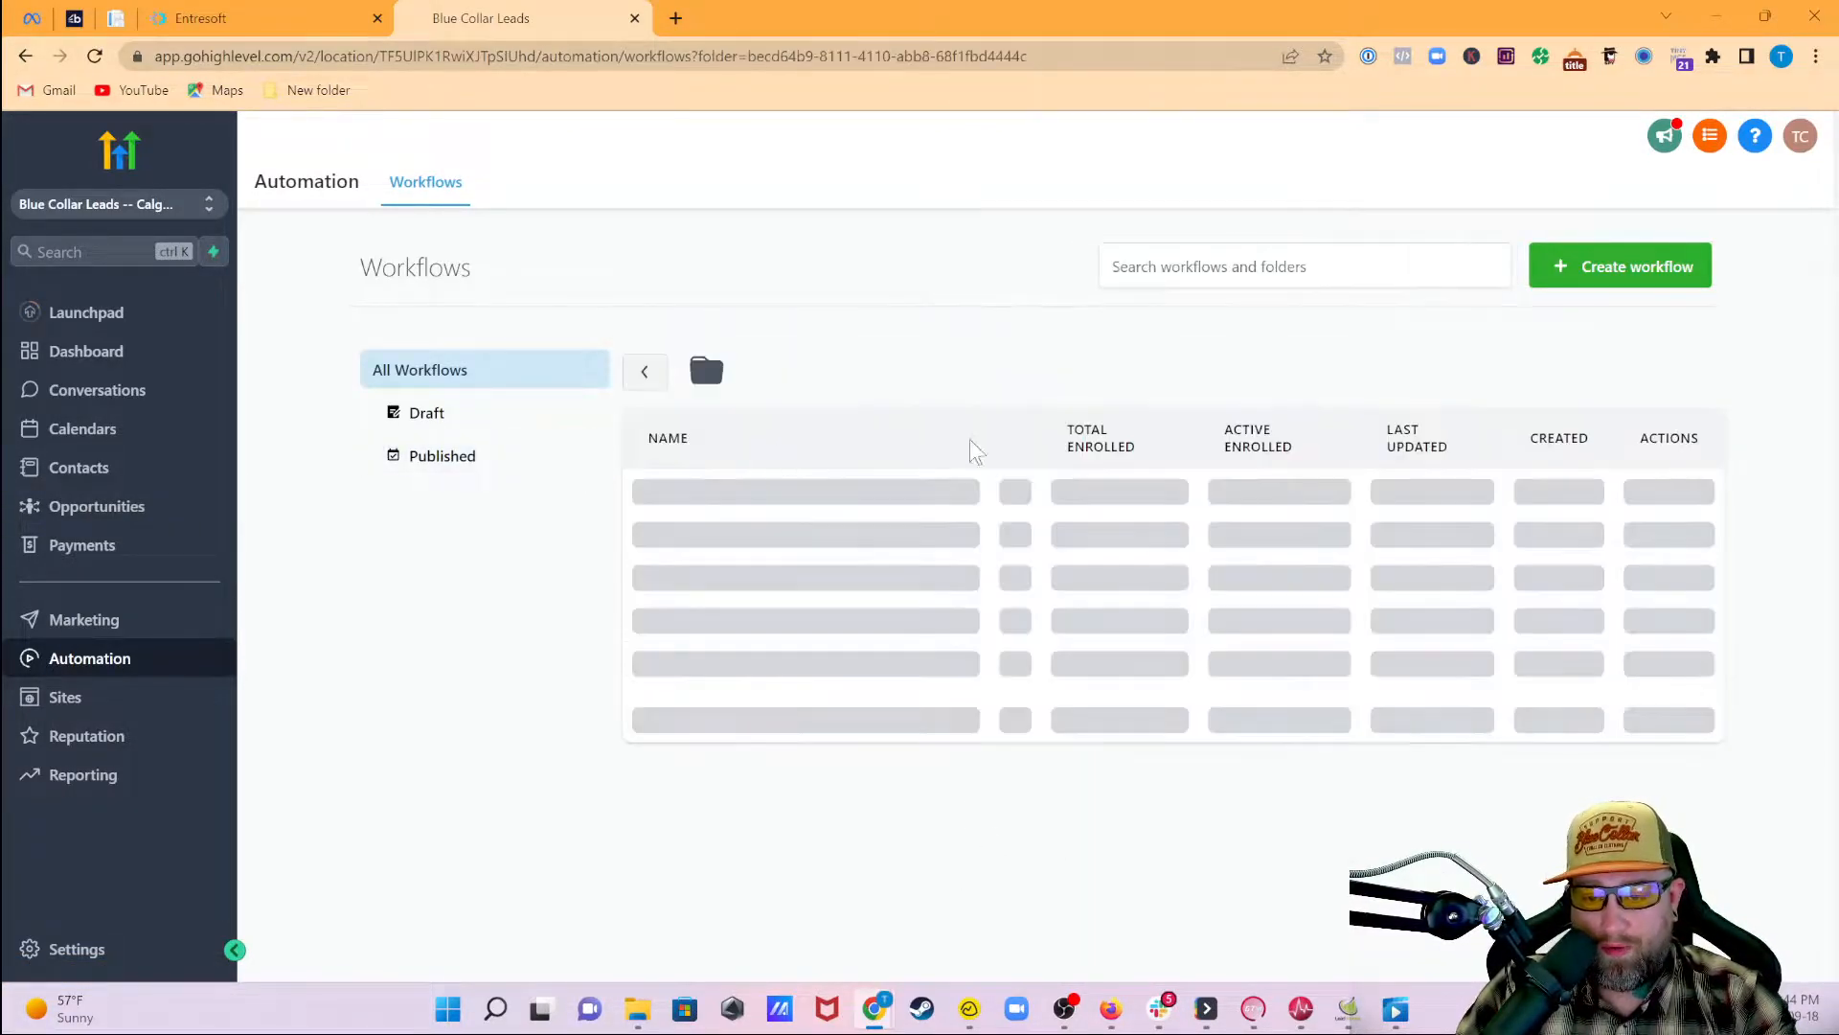
{"action": "scroll", "coordinate": [920, 622], "scroll_direction": "down", "scroll_amount": 1}
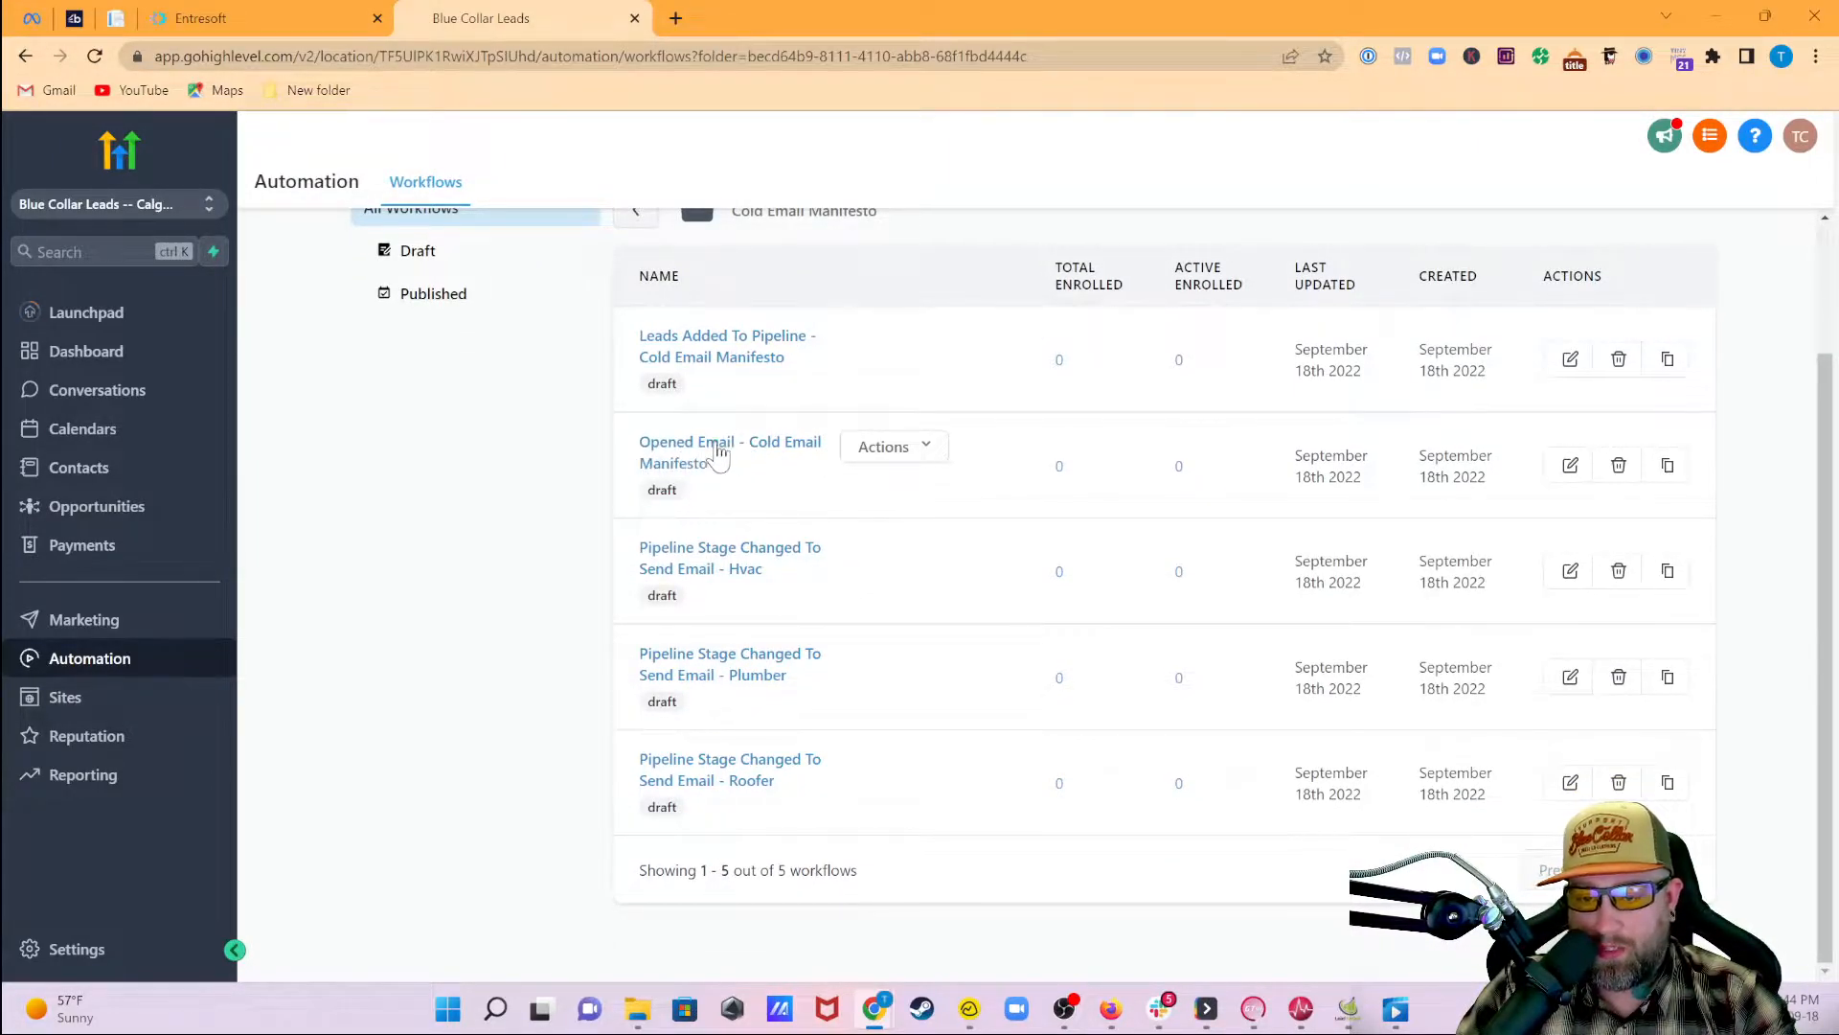
{"action": "left_click", "coordinate": [719, 455]}
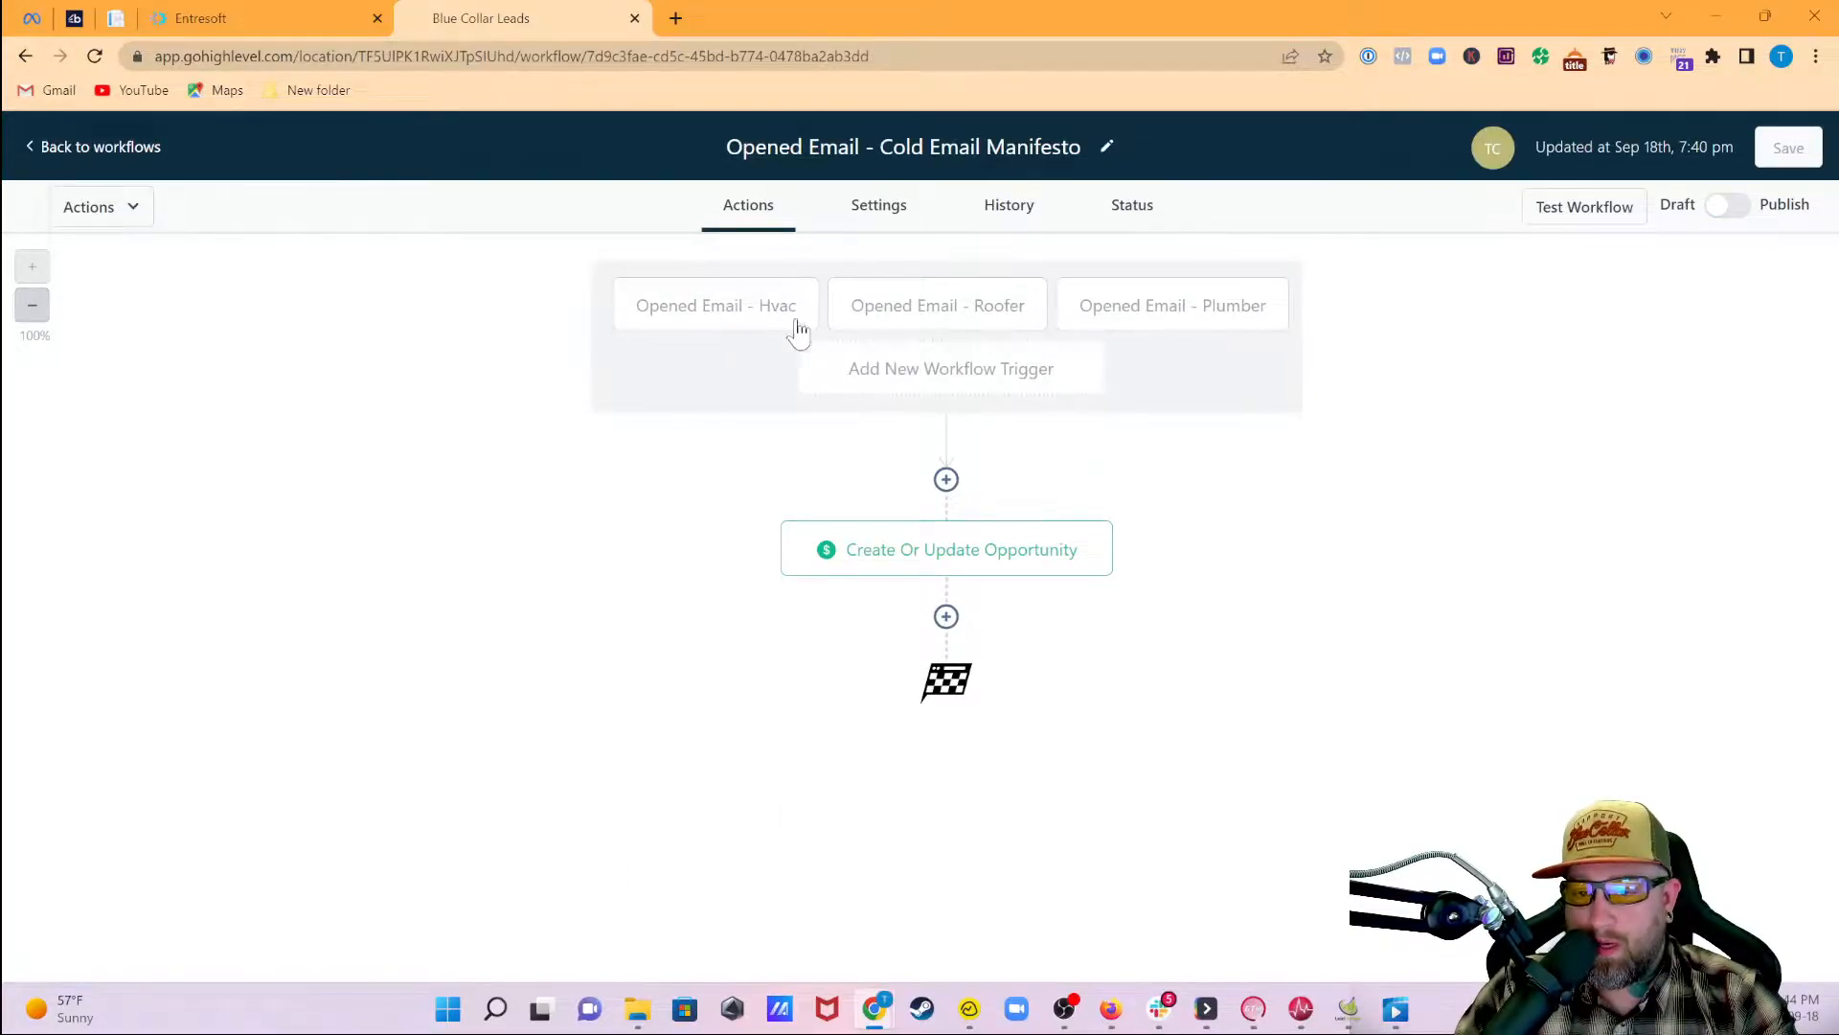
Start a new Email Events workflow trigger and name it "Opened Email Hvac"
{"action": "left_click", "coordinate": [953, 374]}
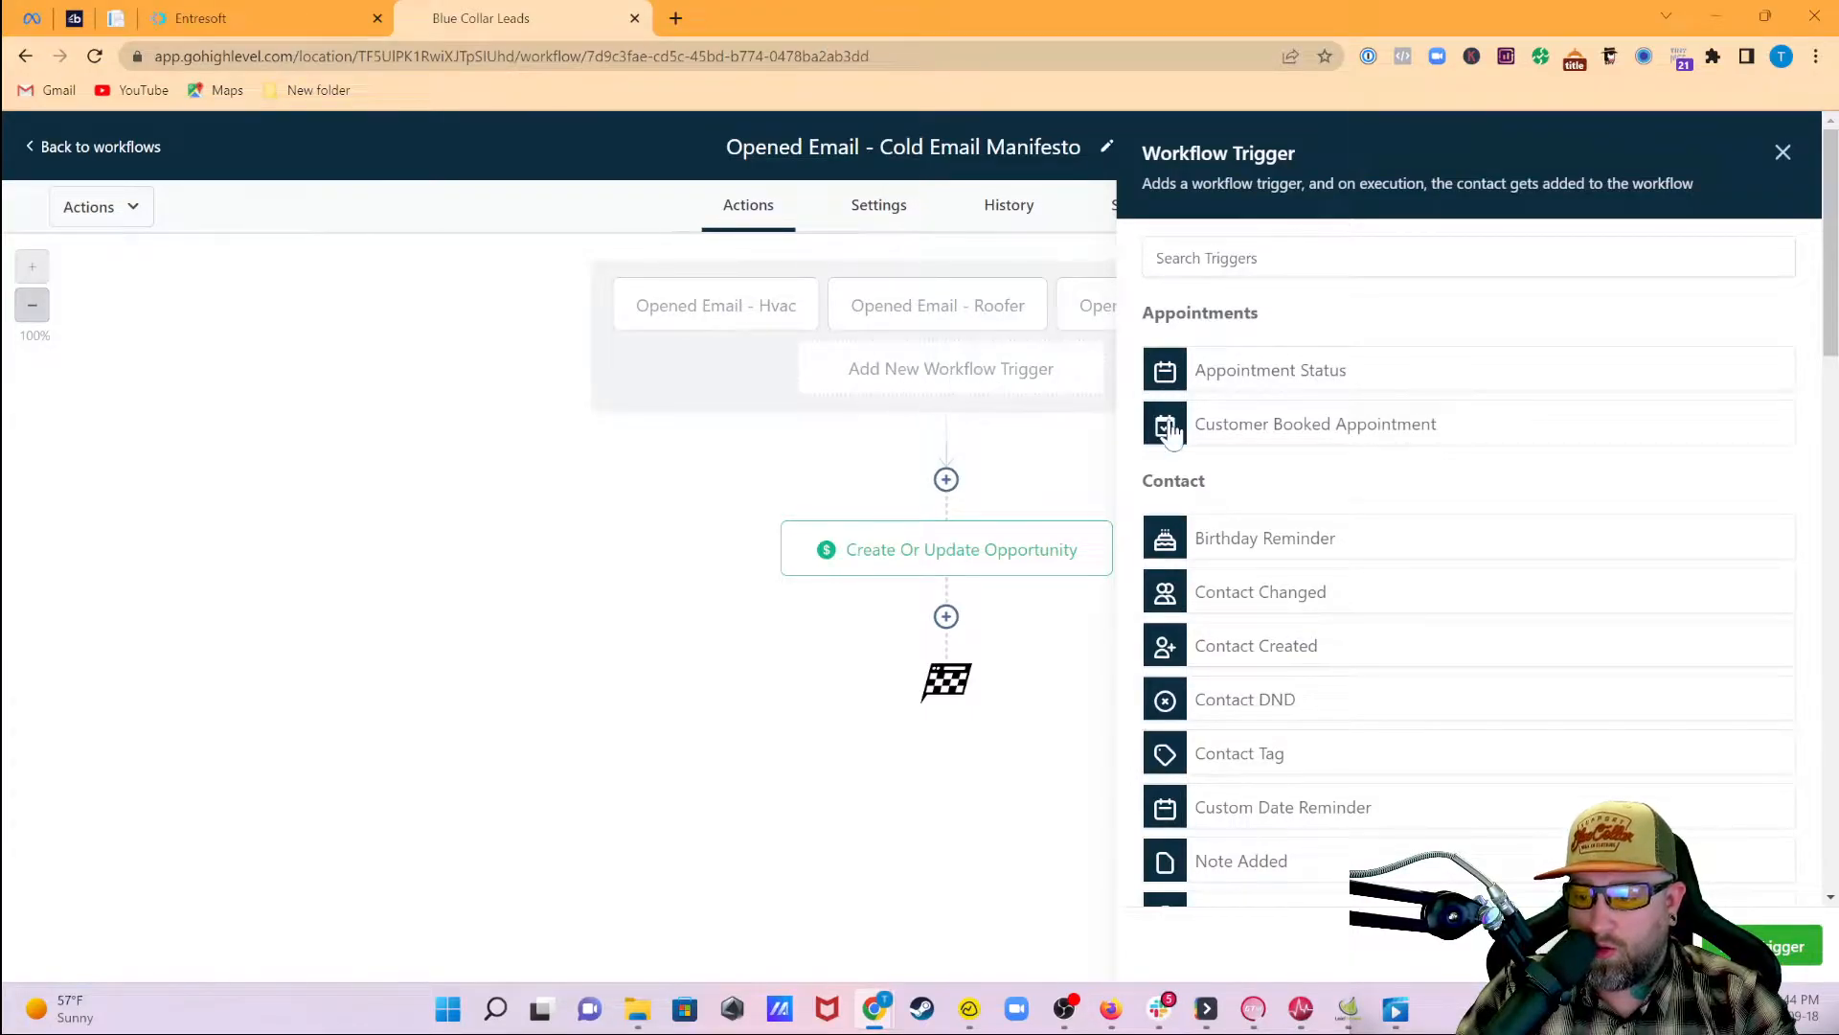
{"action": "scroll", "coordinate": [1357, 674], "scroll_direction": "down", "scroll_amount": 5}
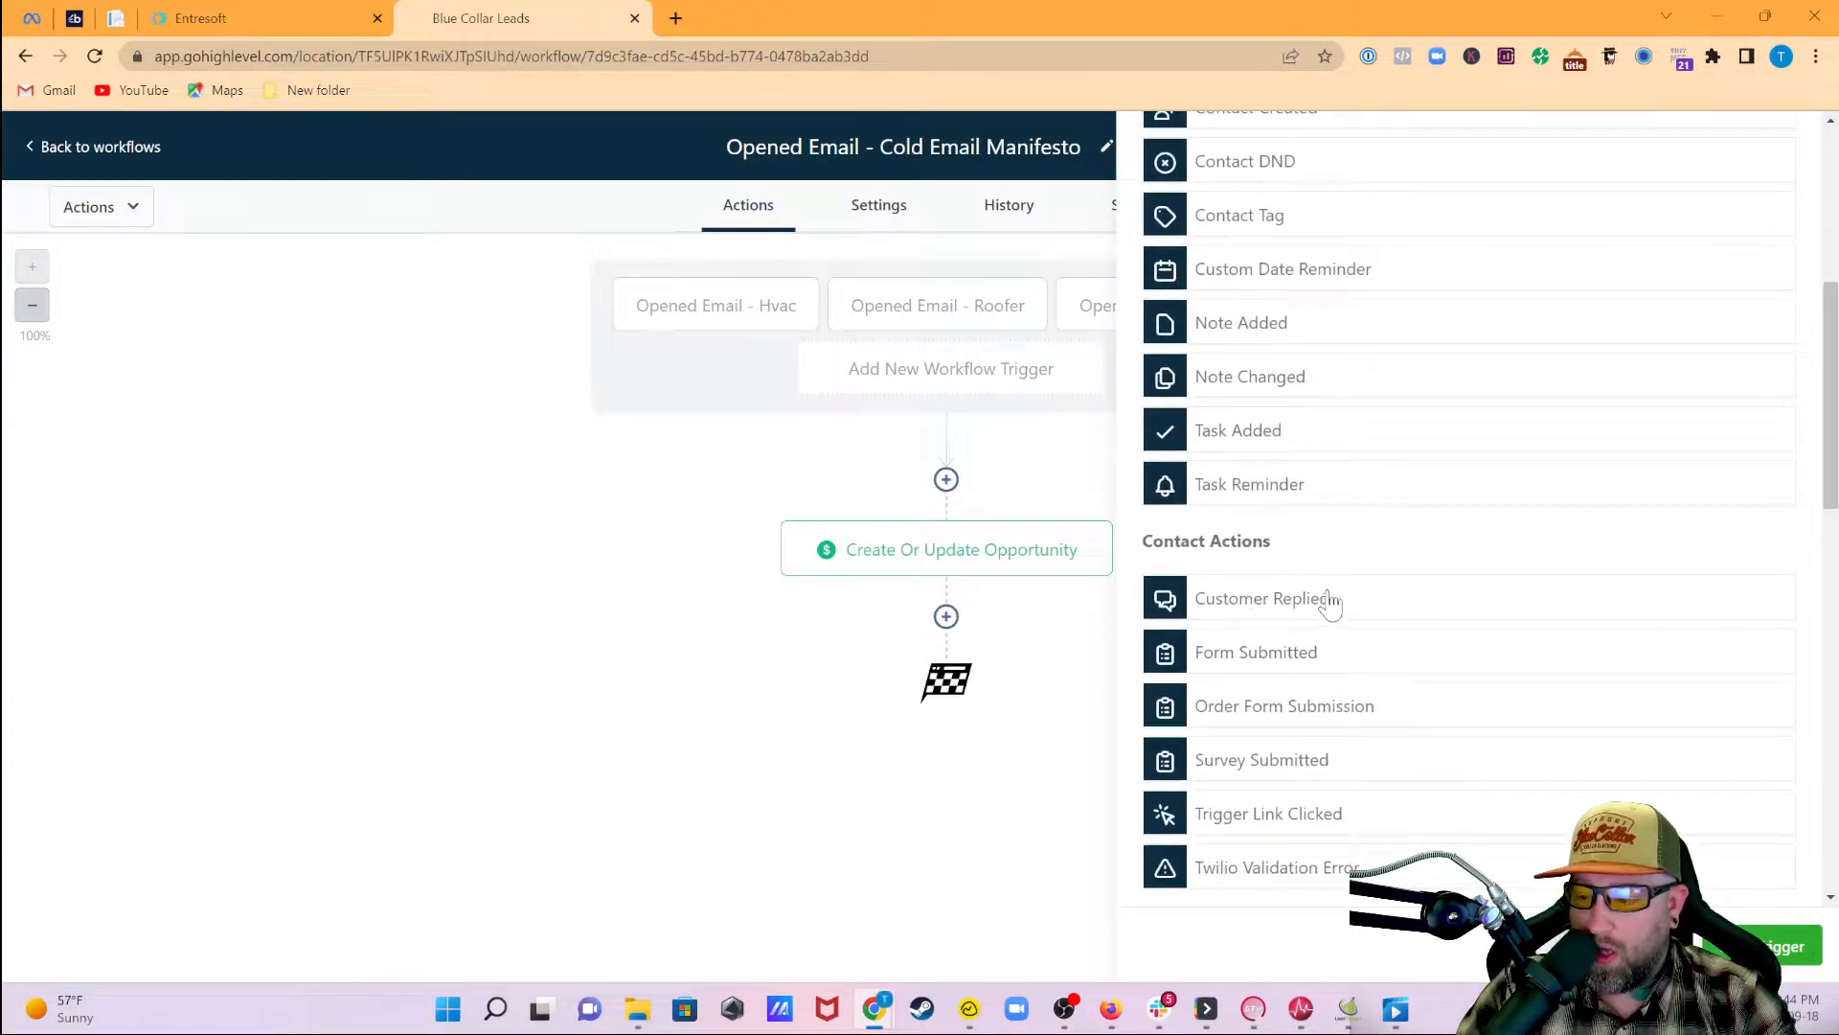
{"action": "scroll", "coordinate": [1300, 644], "scroll_direction": "down", "scroll_amount": 4}
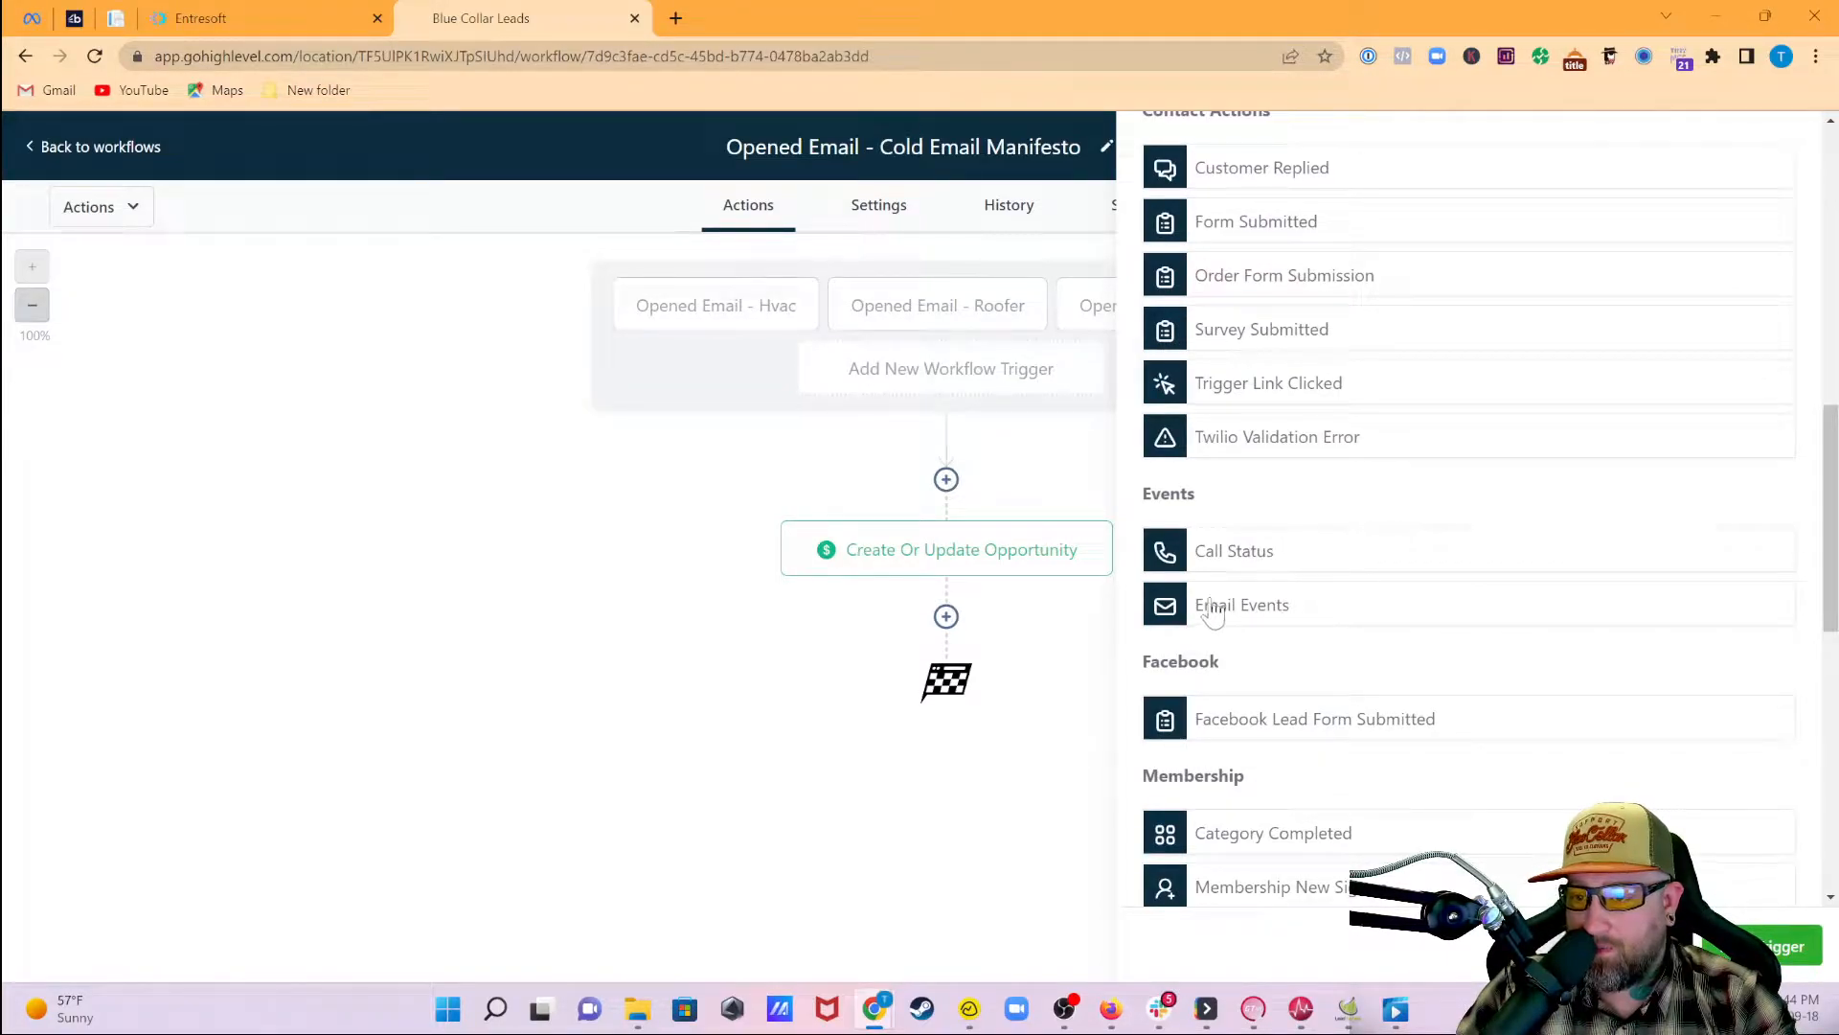
{"action": "left_click", "coordinate": [1257, 613]}
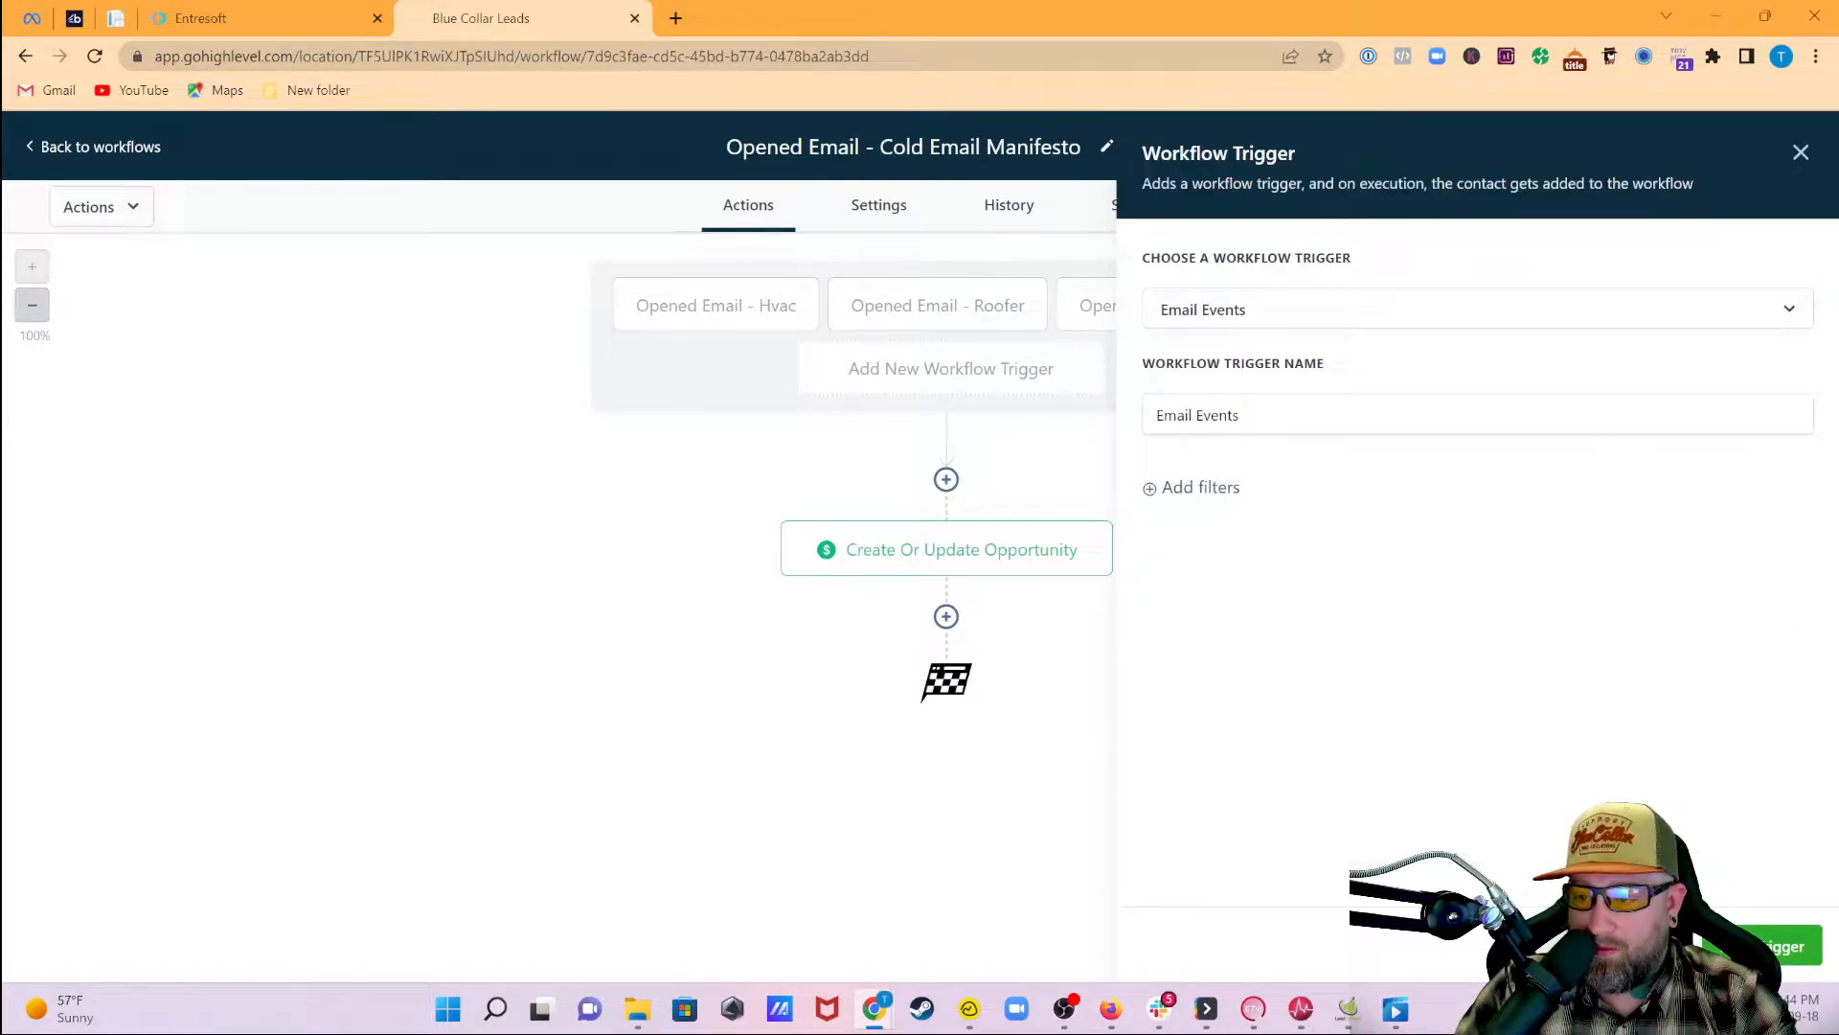
{"action": "left_click", "coordinate": [1207, 414]}
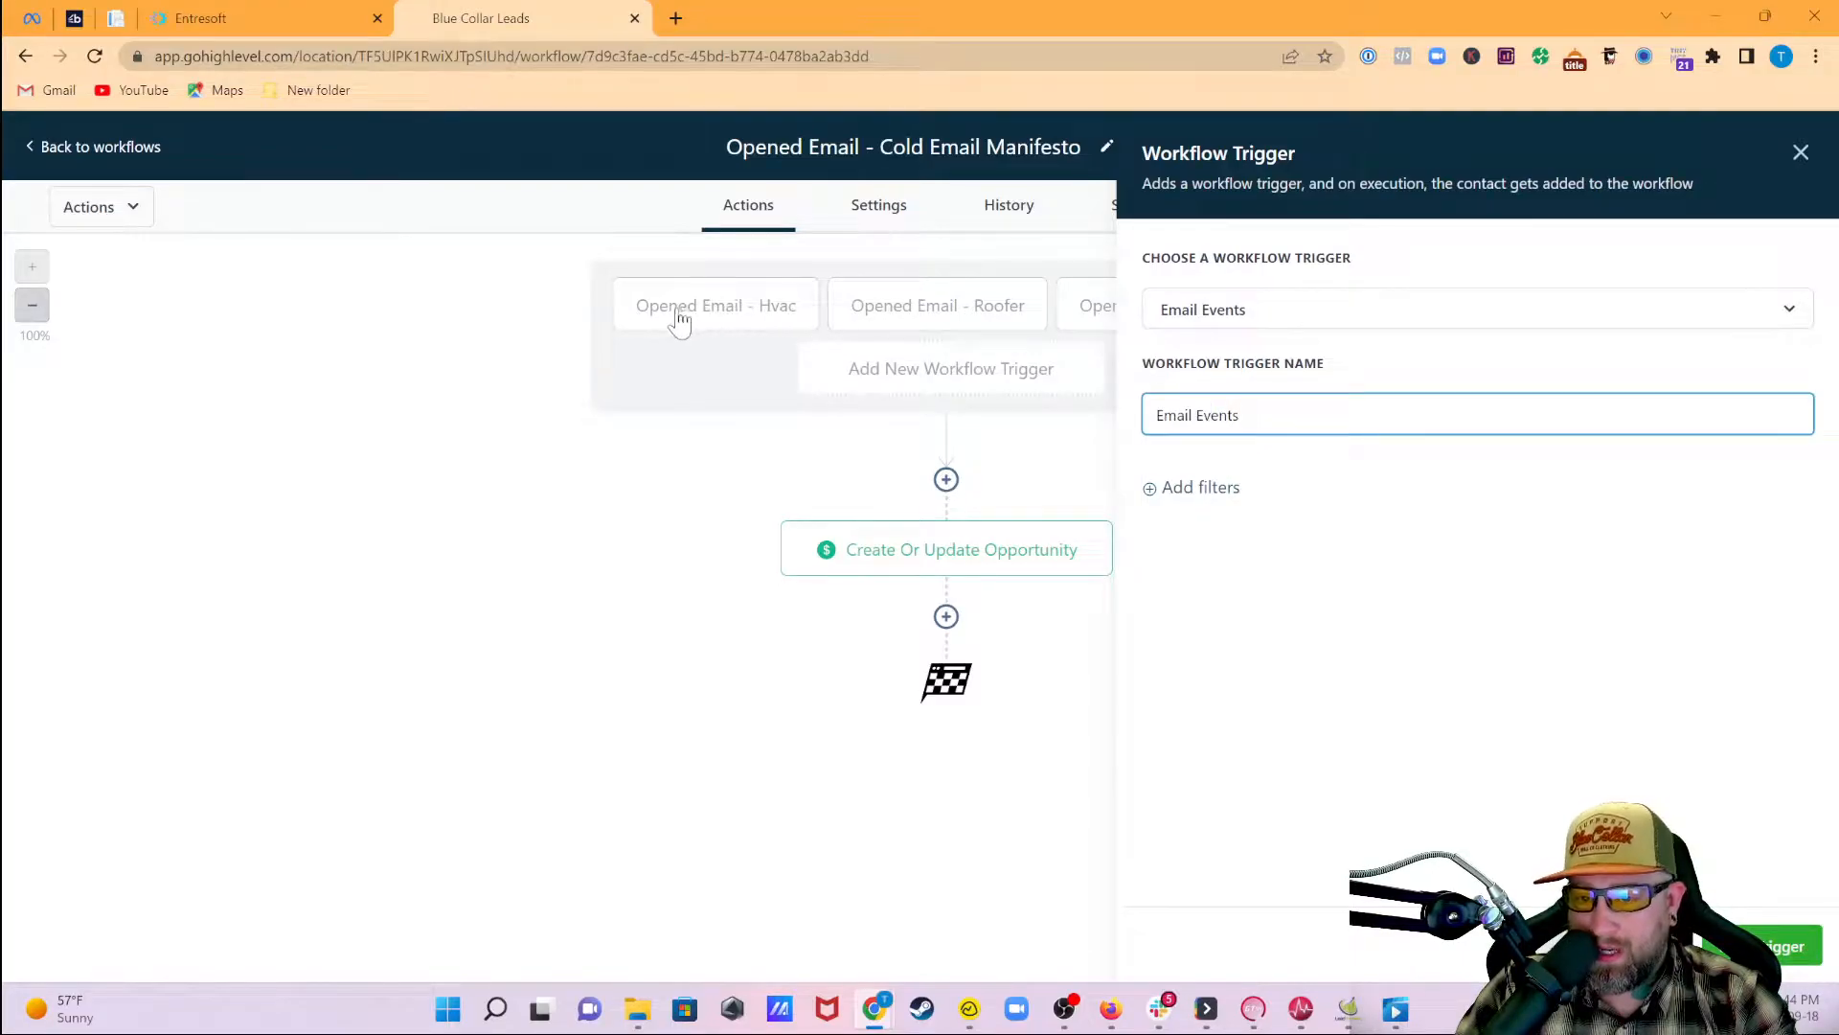
{"action": "left_click_drag", "start_coordinate": [1241, 415], "coordinate": [1106, 431]}
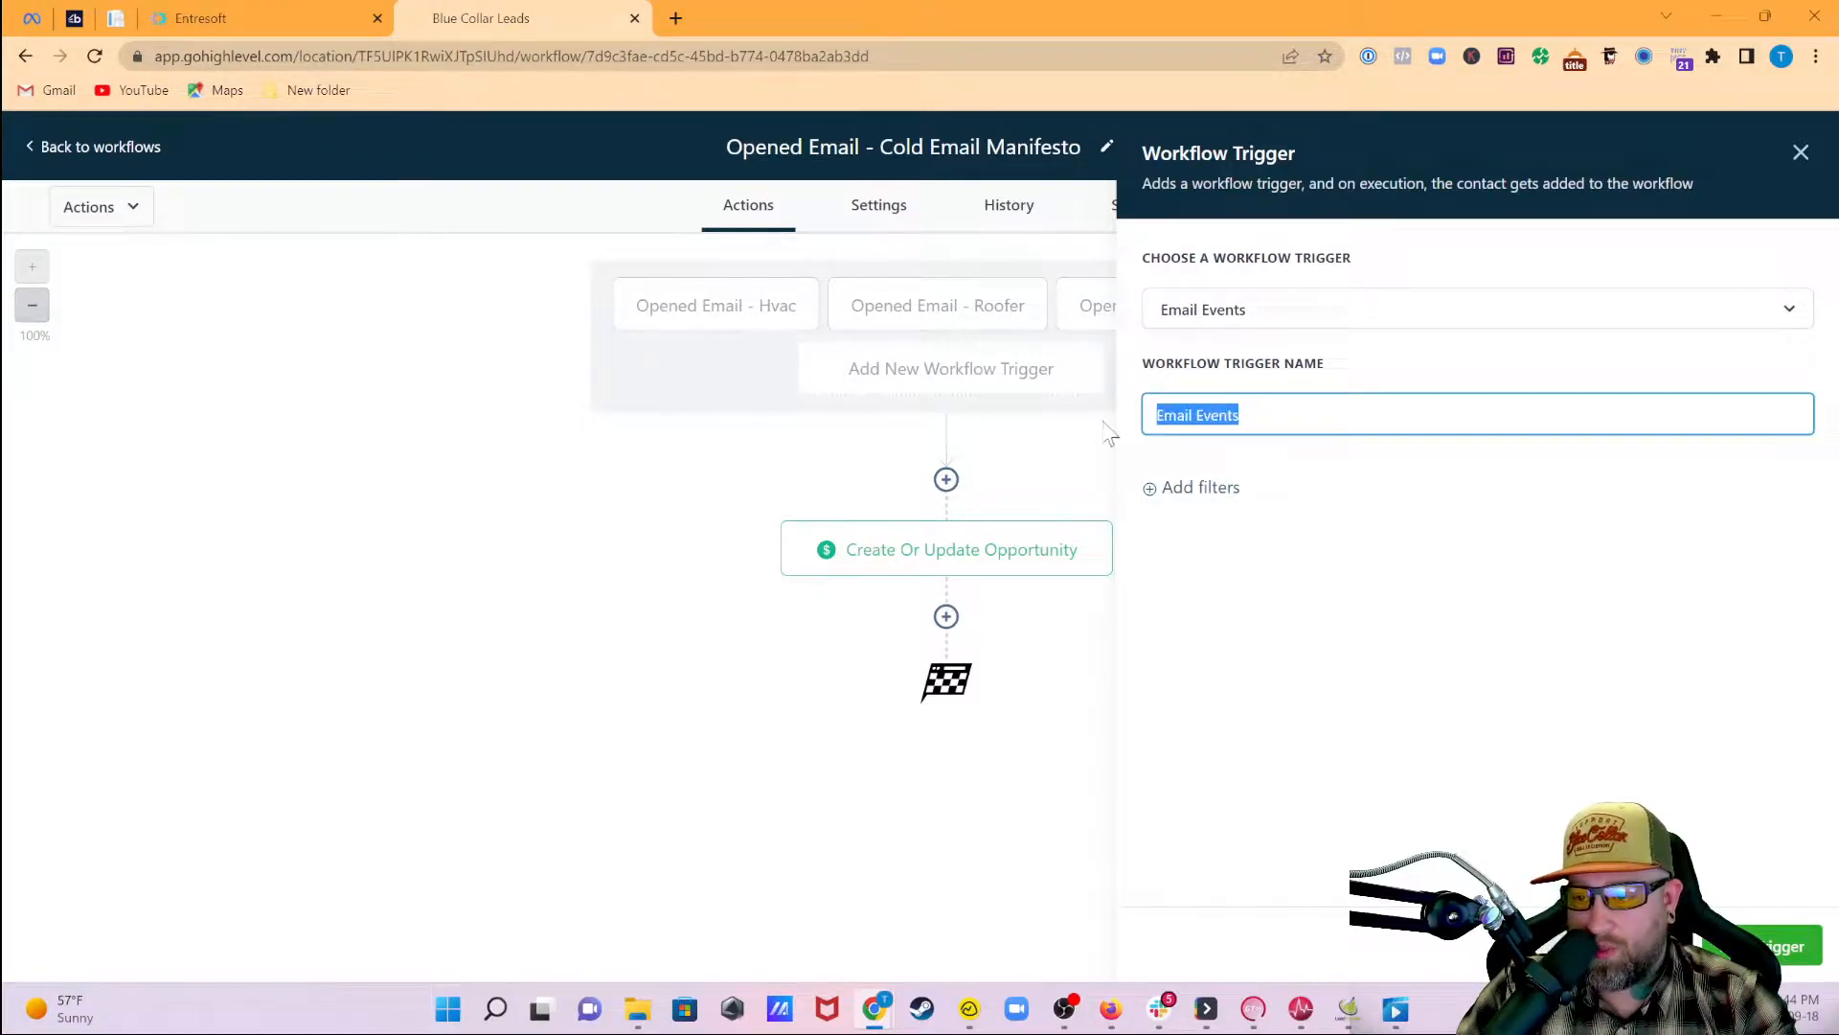
{"action": "type", "text": "Op"}
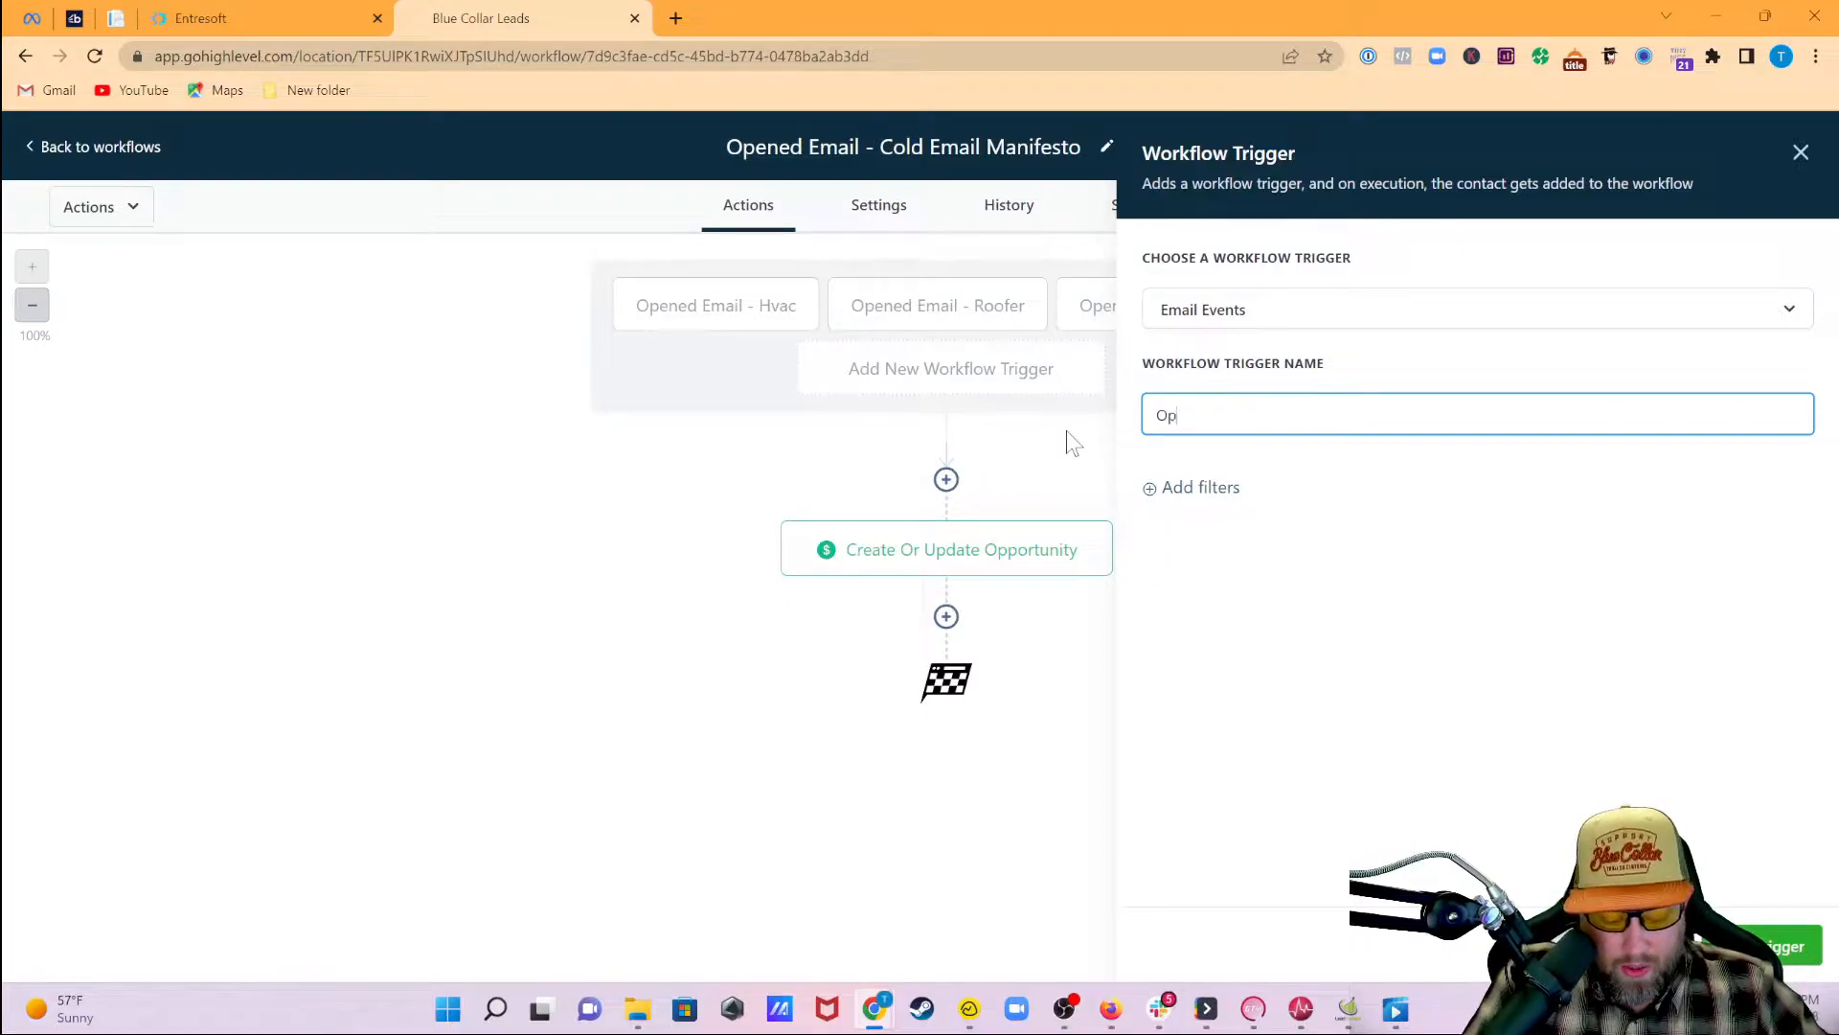
{"action": "type", "text": "ened Email Hvacf"}
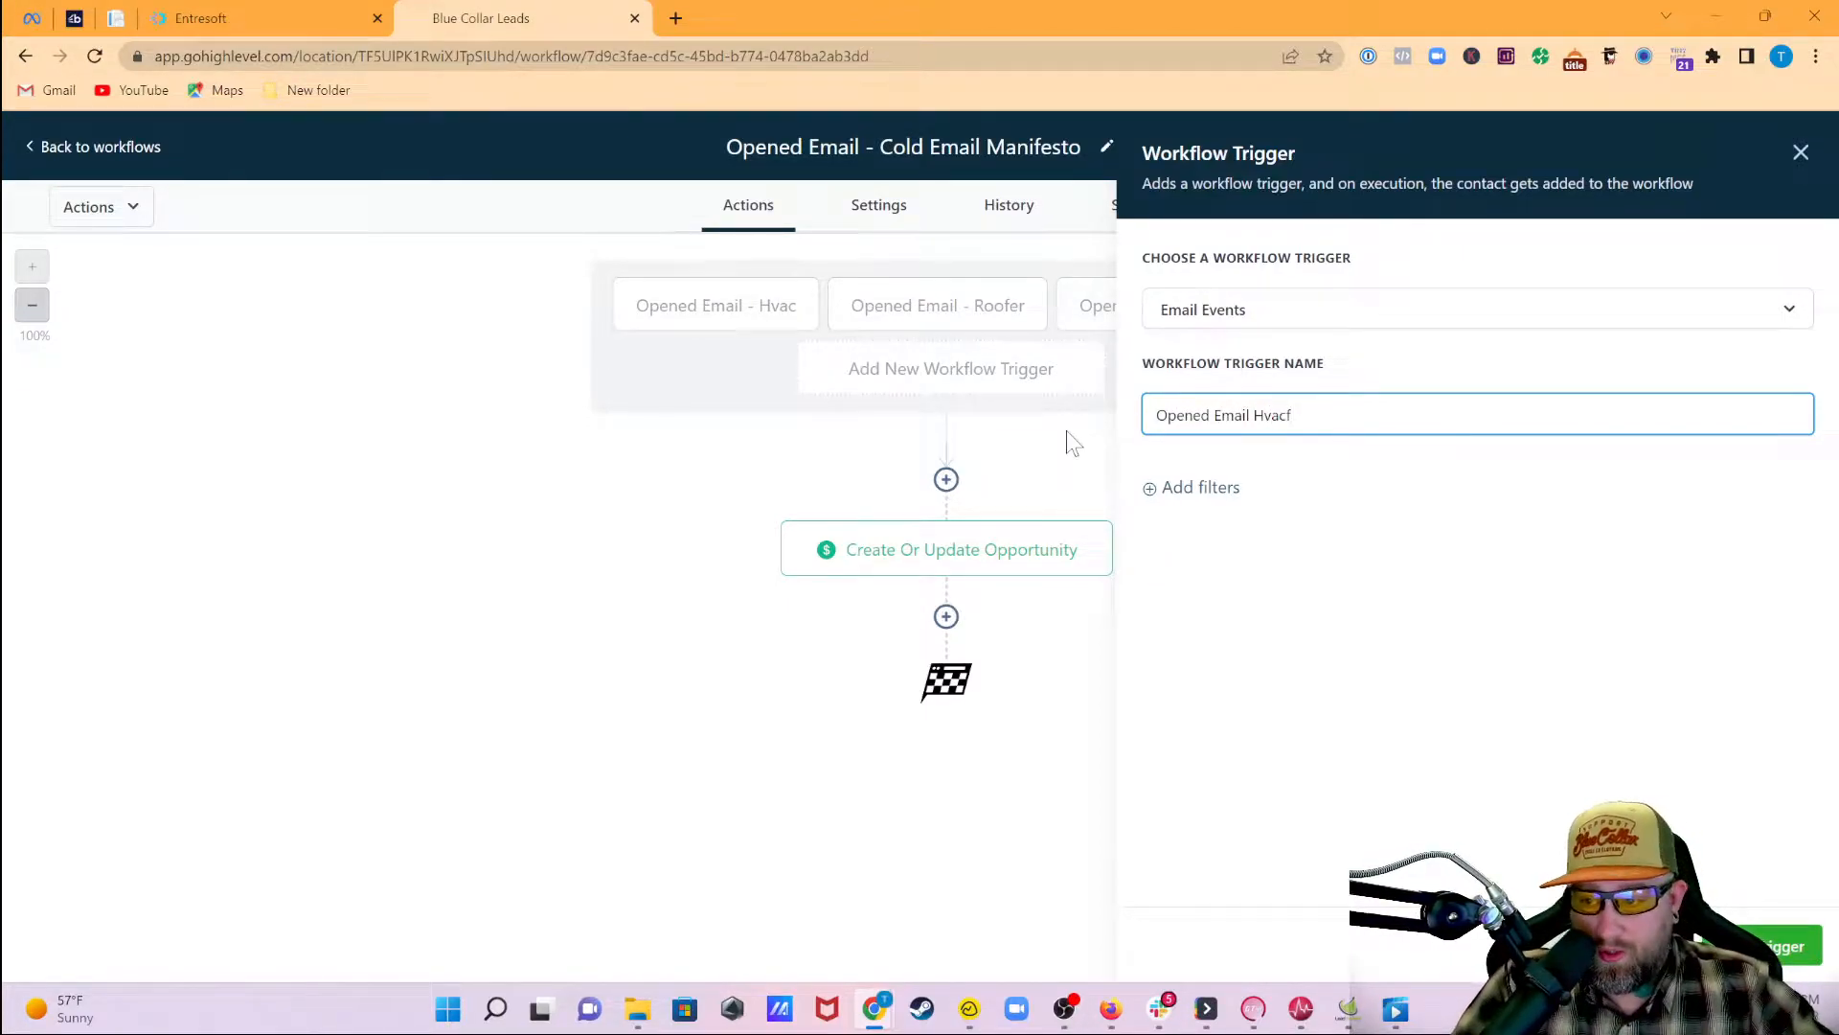
{"action": "key", "text": "BackSpace"}
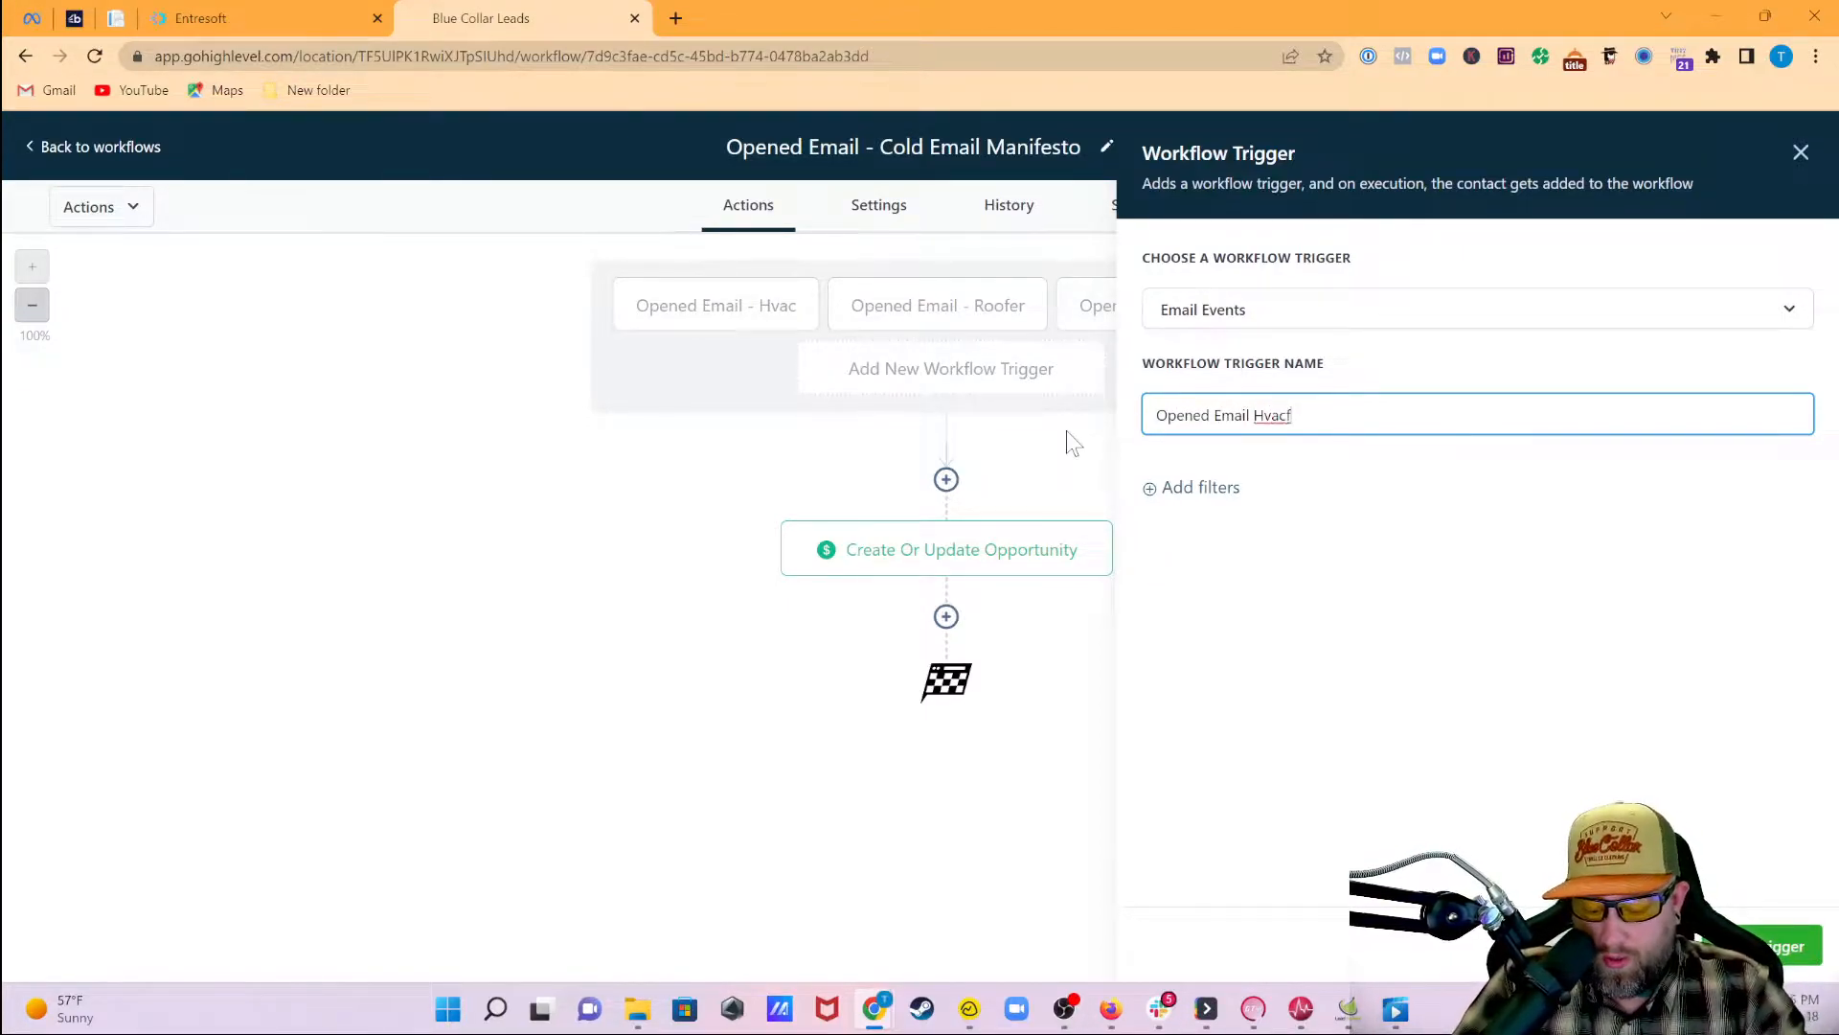
Add an In workflow filter to the Hvac trigger, set to "Pipeline Stage Changed To Send Email - Hvac"
{"action": "left_click", "coordinate": [1193, 490]}
{"action": "left_click", "coordinate": [1288, 517]}
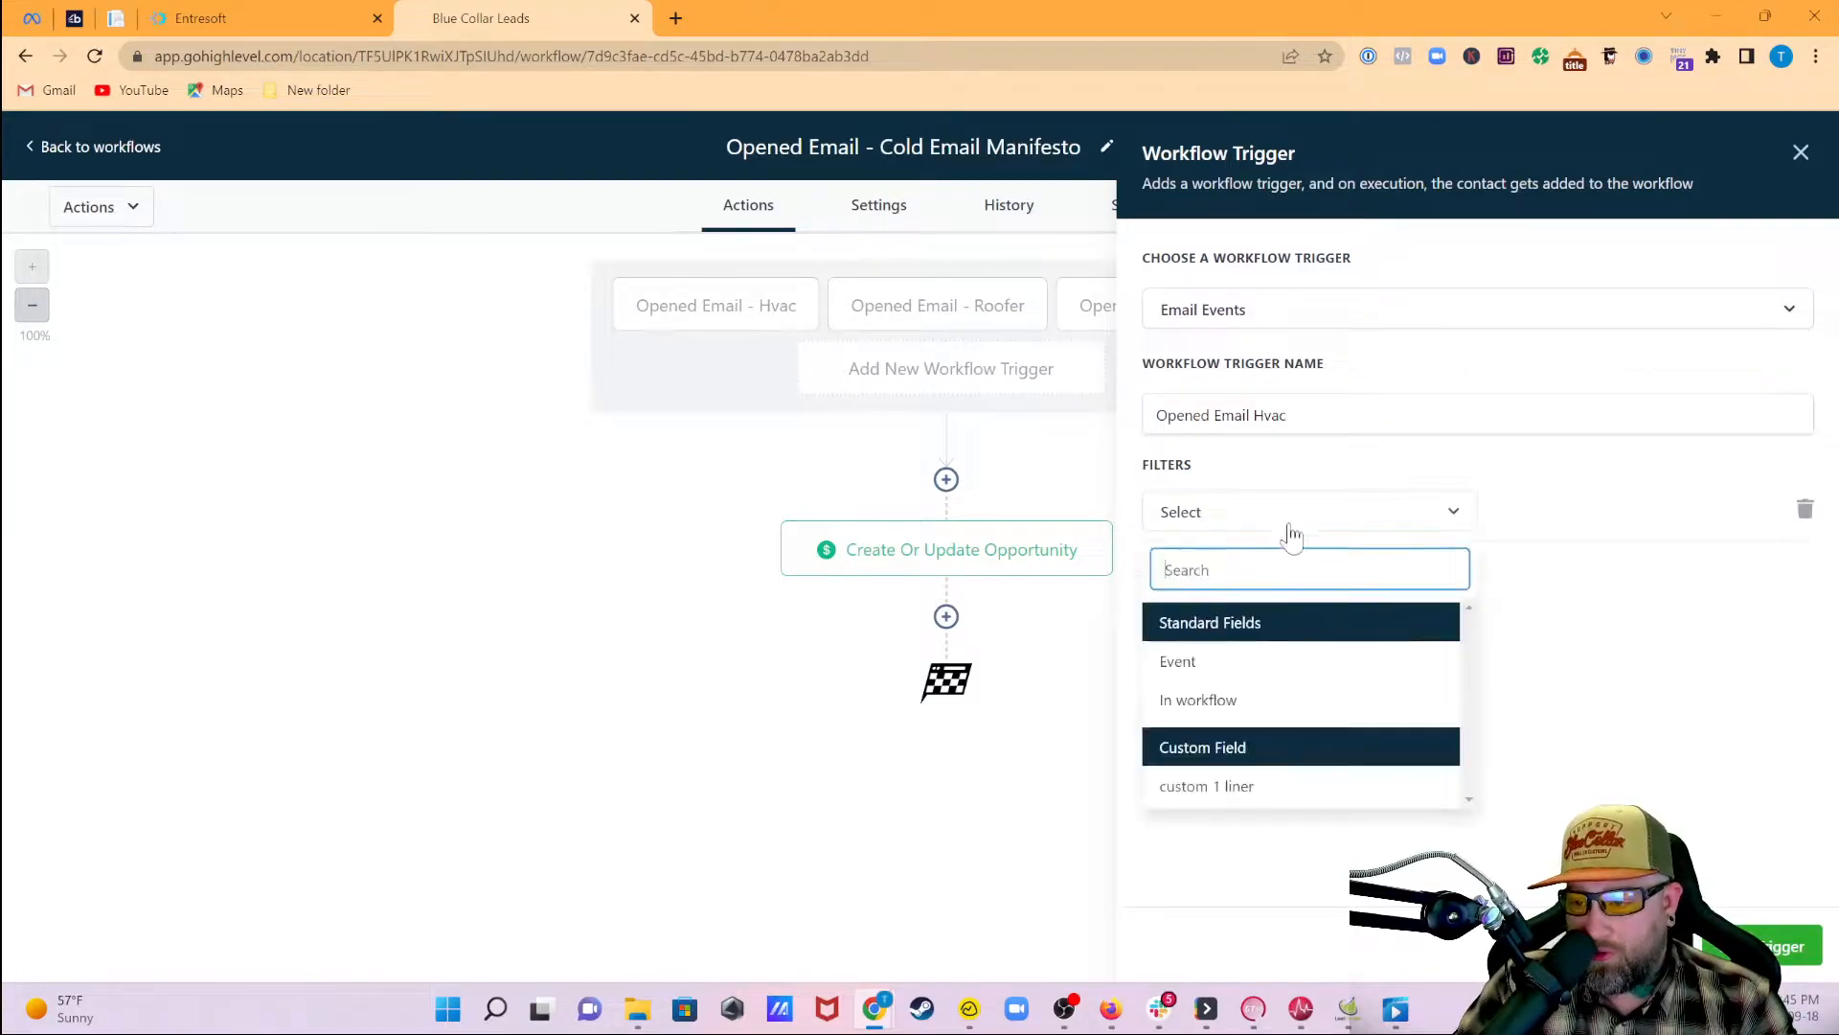
{"action": "left_click", "coordinate": [1284, 705]}
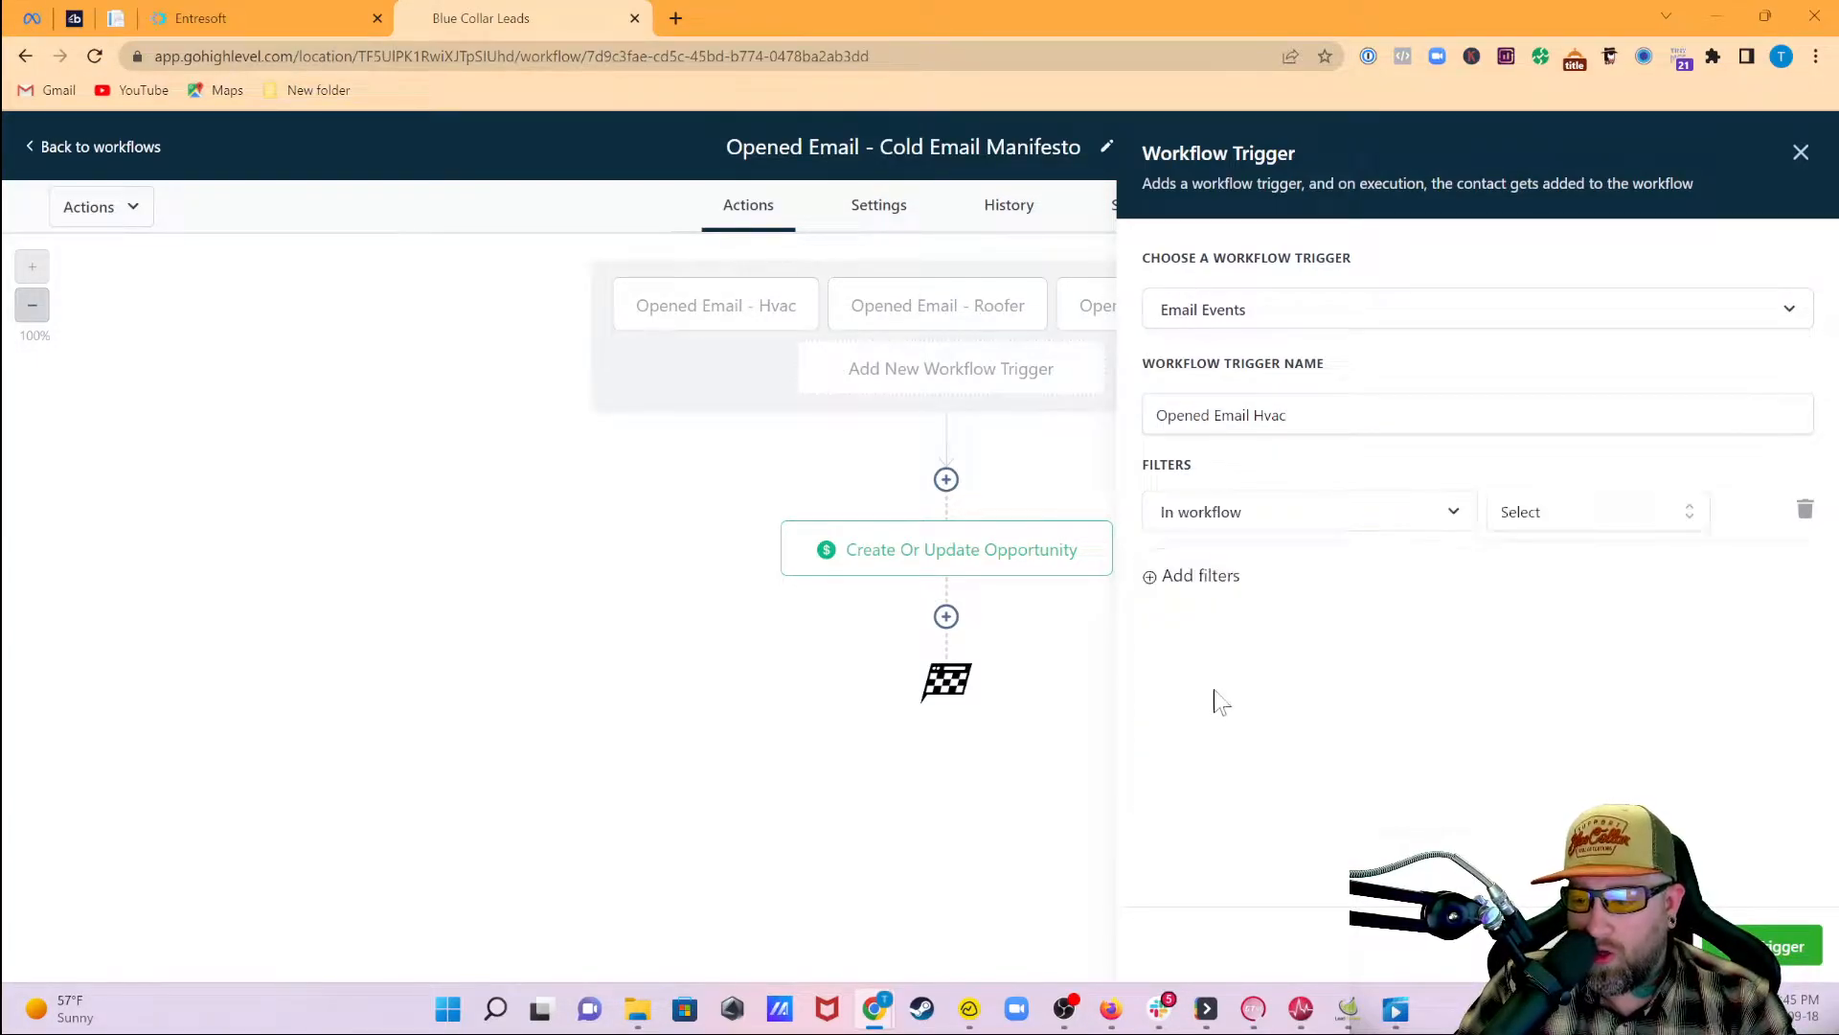
{"action": "left_click", "coordinate": [1582, 522]}
{"action": "scroll", "coordinate": [1583, 725], "scroll_direction": "down", "scroll_amount": 3}
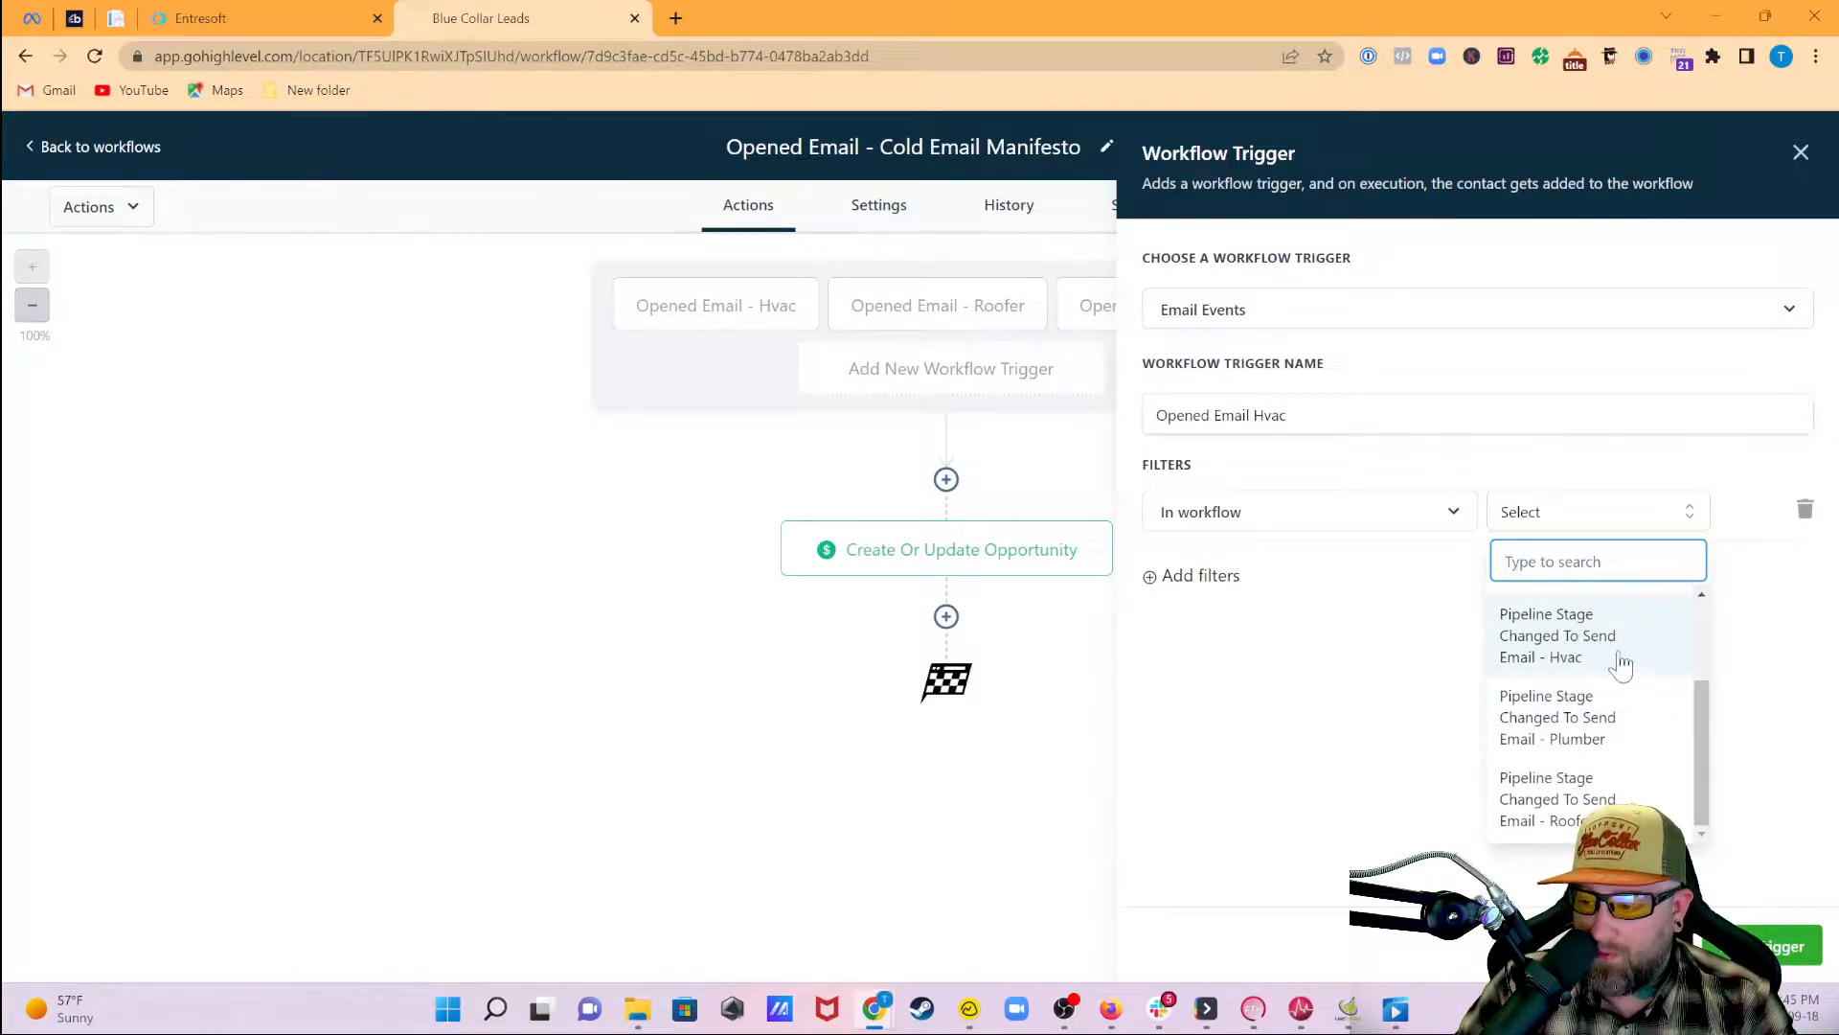
{"action": "left_click", "coordinate": [1542, 653]}
Add an Event filter set to Opened to the Hvac trigger and leave the trigger form without keeping it
{"action": "left_click", "coordinate": [1226, 602]}
{"action": "left_click", "coordinate": [1227, 602]}
{"action": "left_click", "coordinate": [1232, 776]}
{"action": "left_click", "coordinate": [1548, 607]}
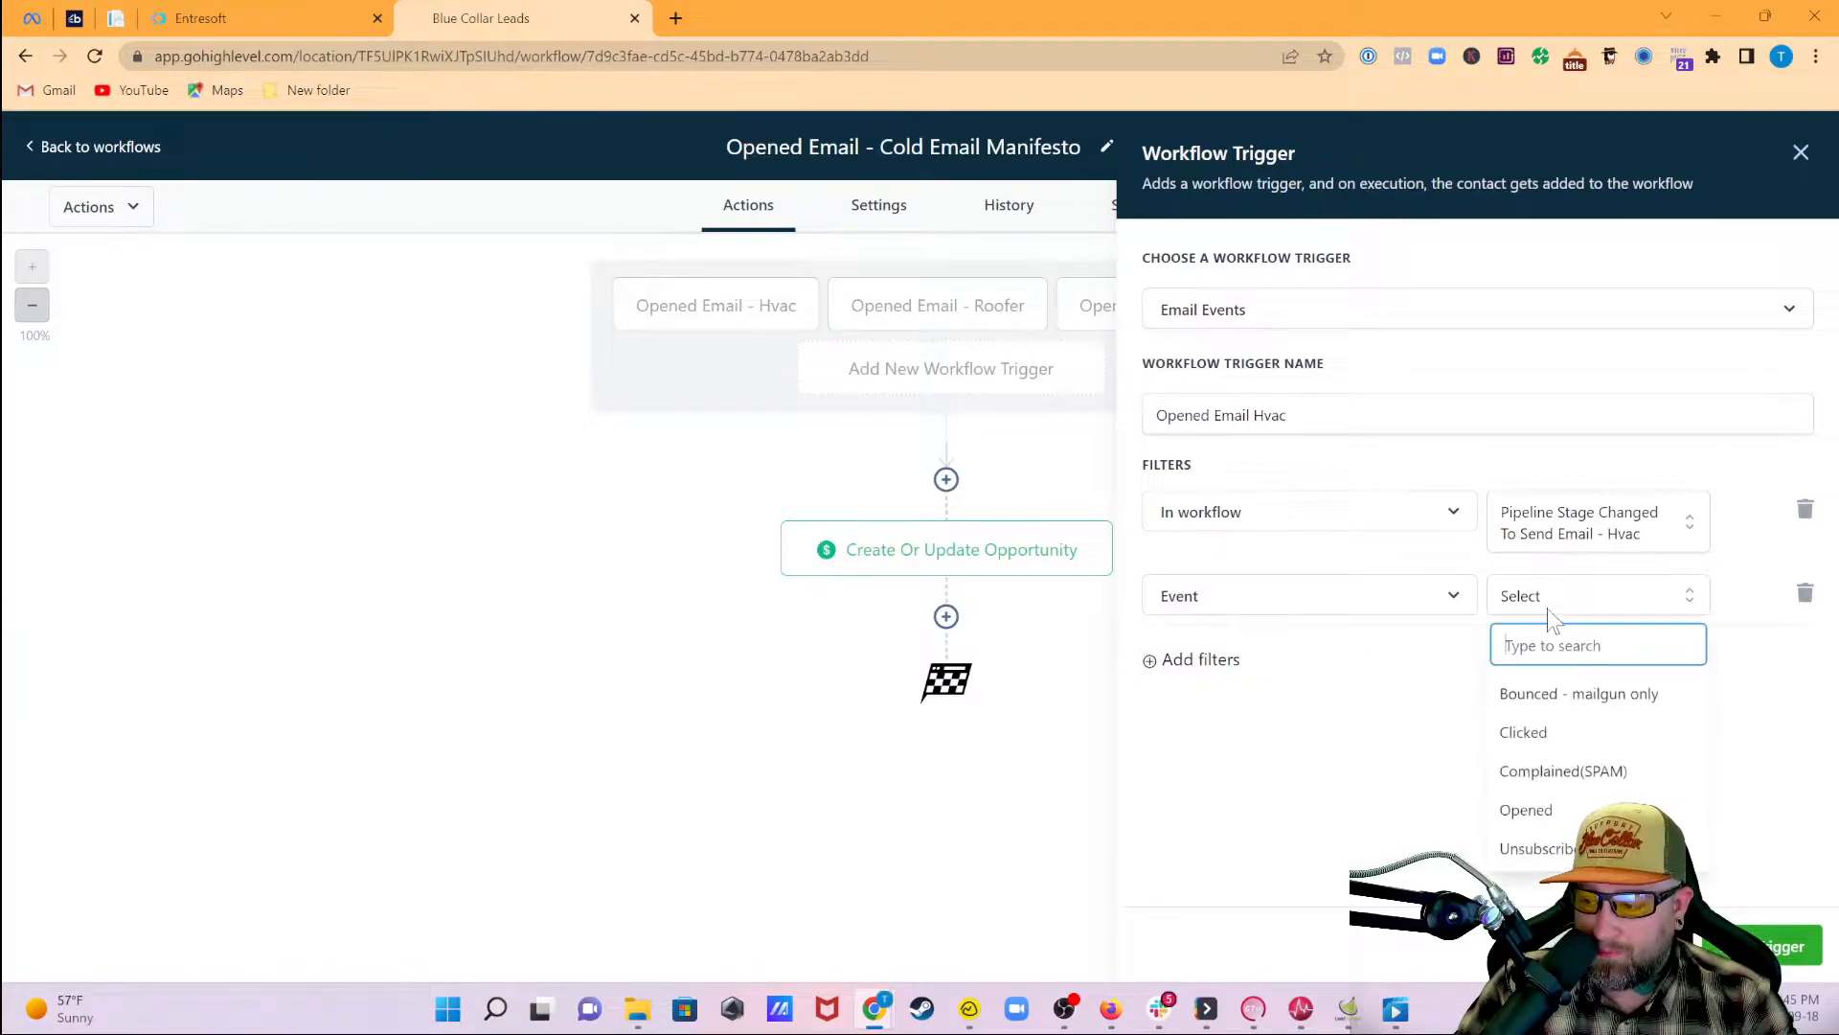
{"action": "left_click", "coordinate": [1542, 811]}
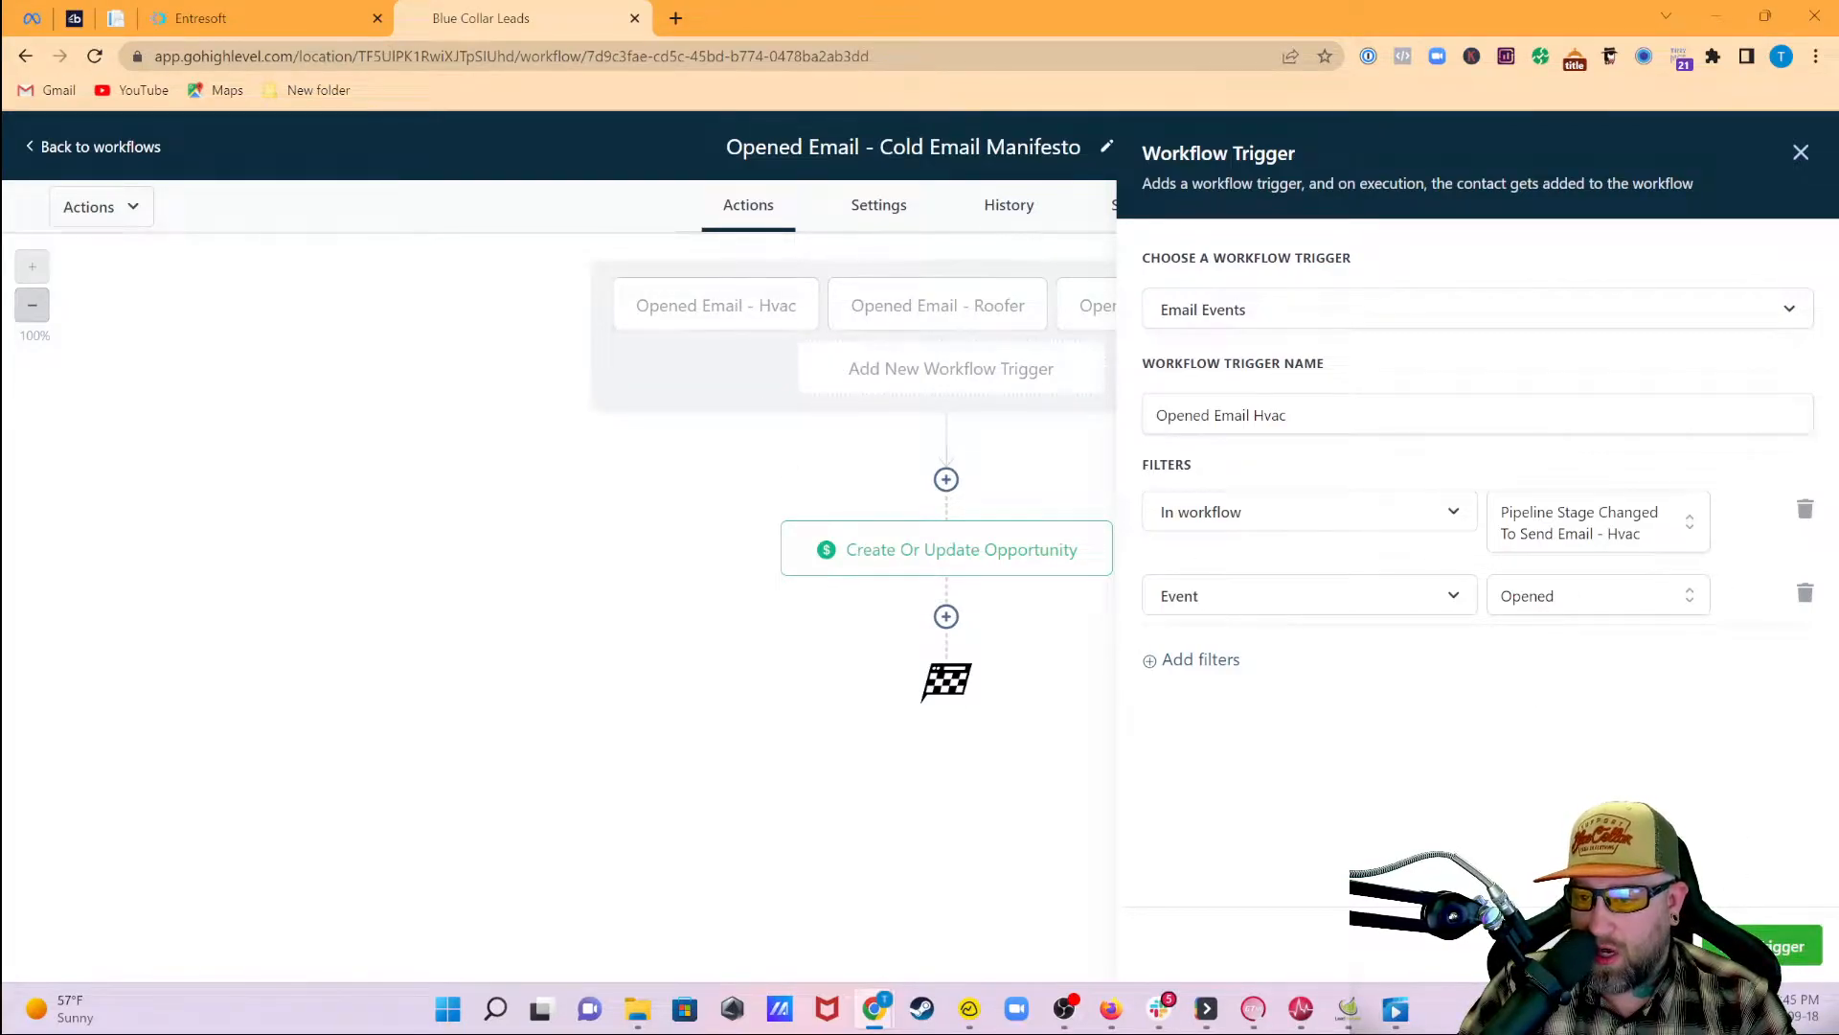
{"action": "left_click", "coordinate": [1651, 945]}
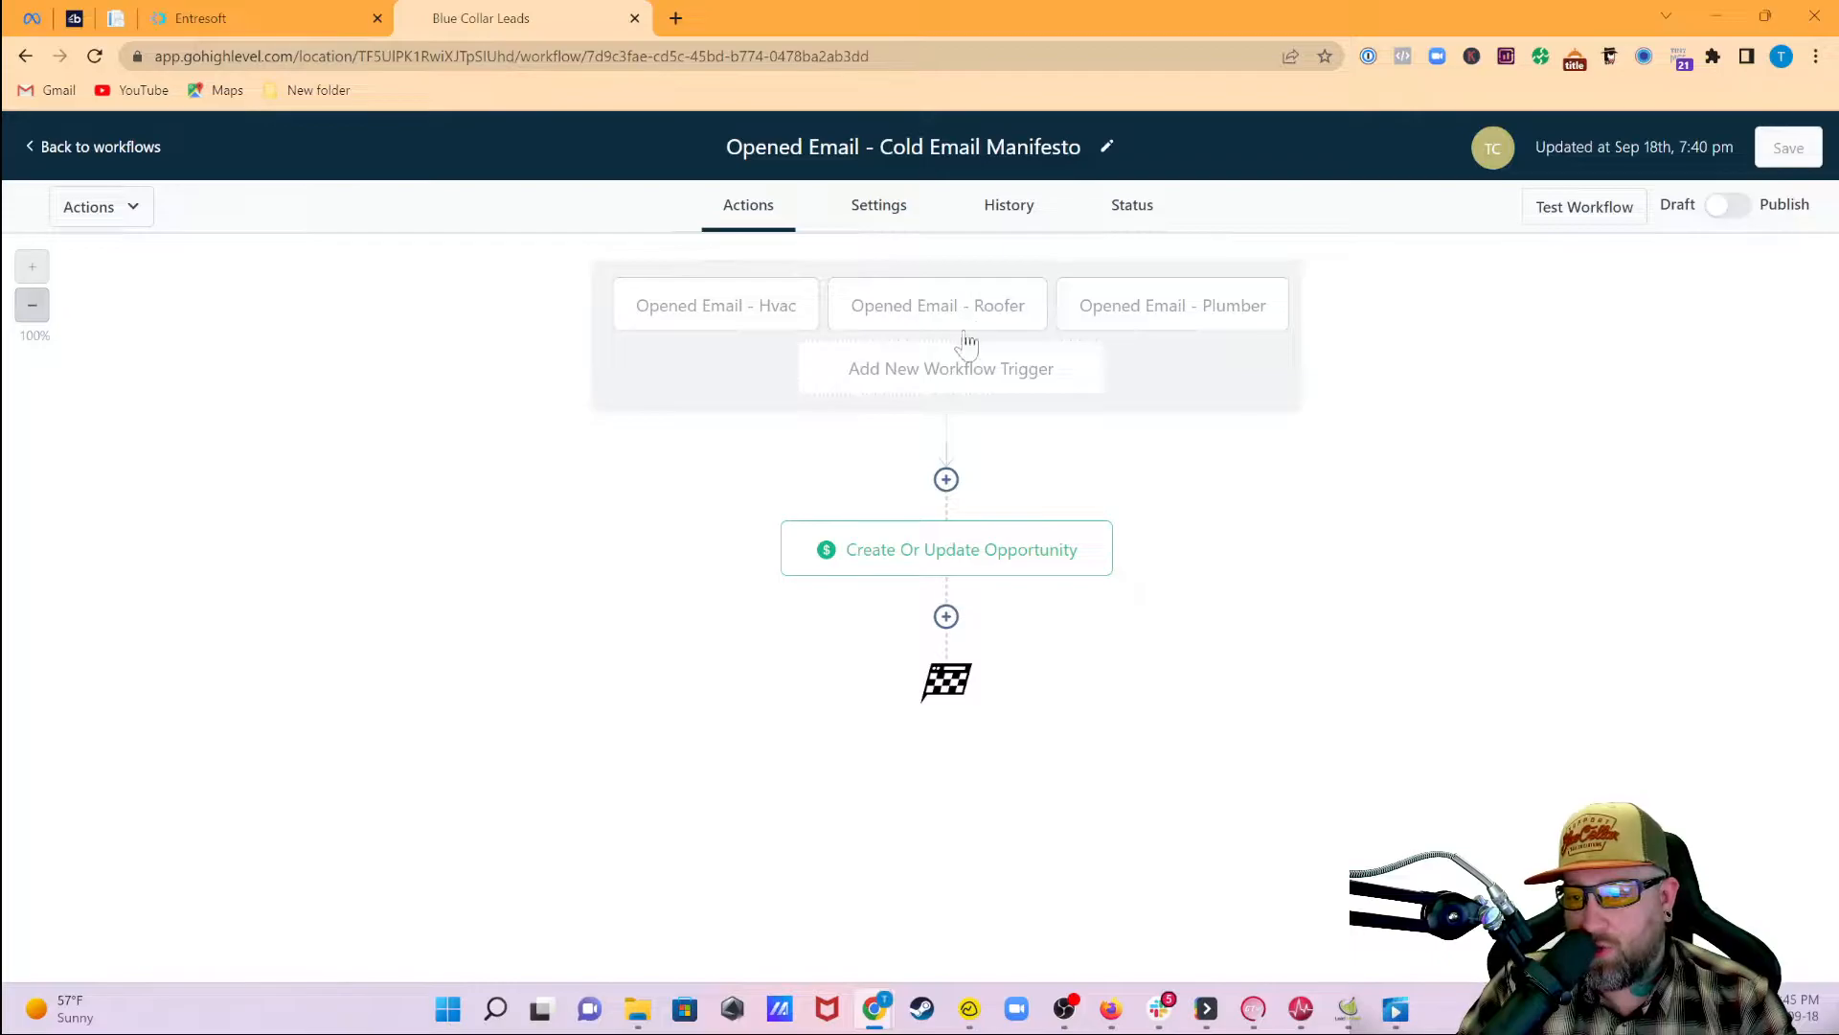
Start another Email Events workflow trigger and name it "Opened Email - Roofer"
{"action": "left_click", "coordinate": [955, 376]}
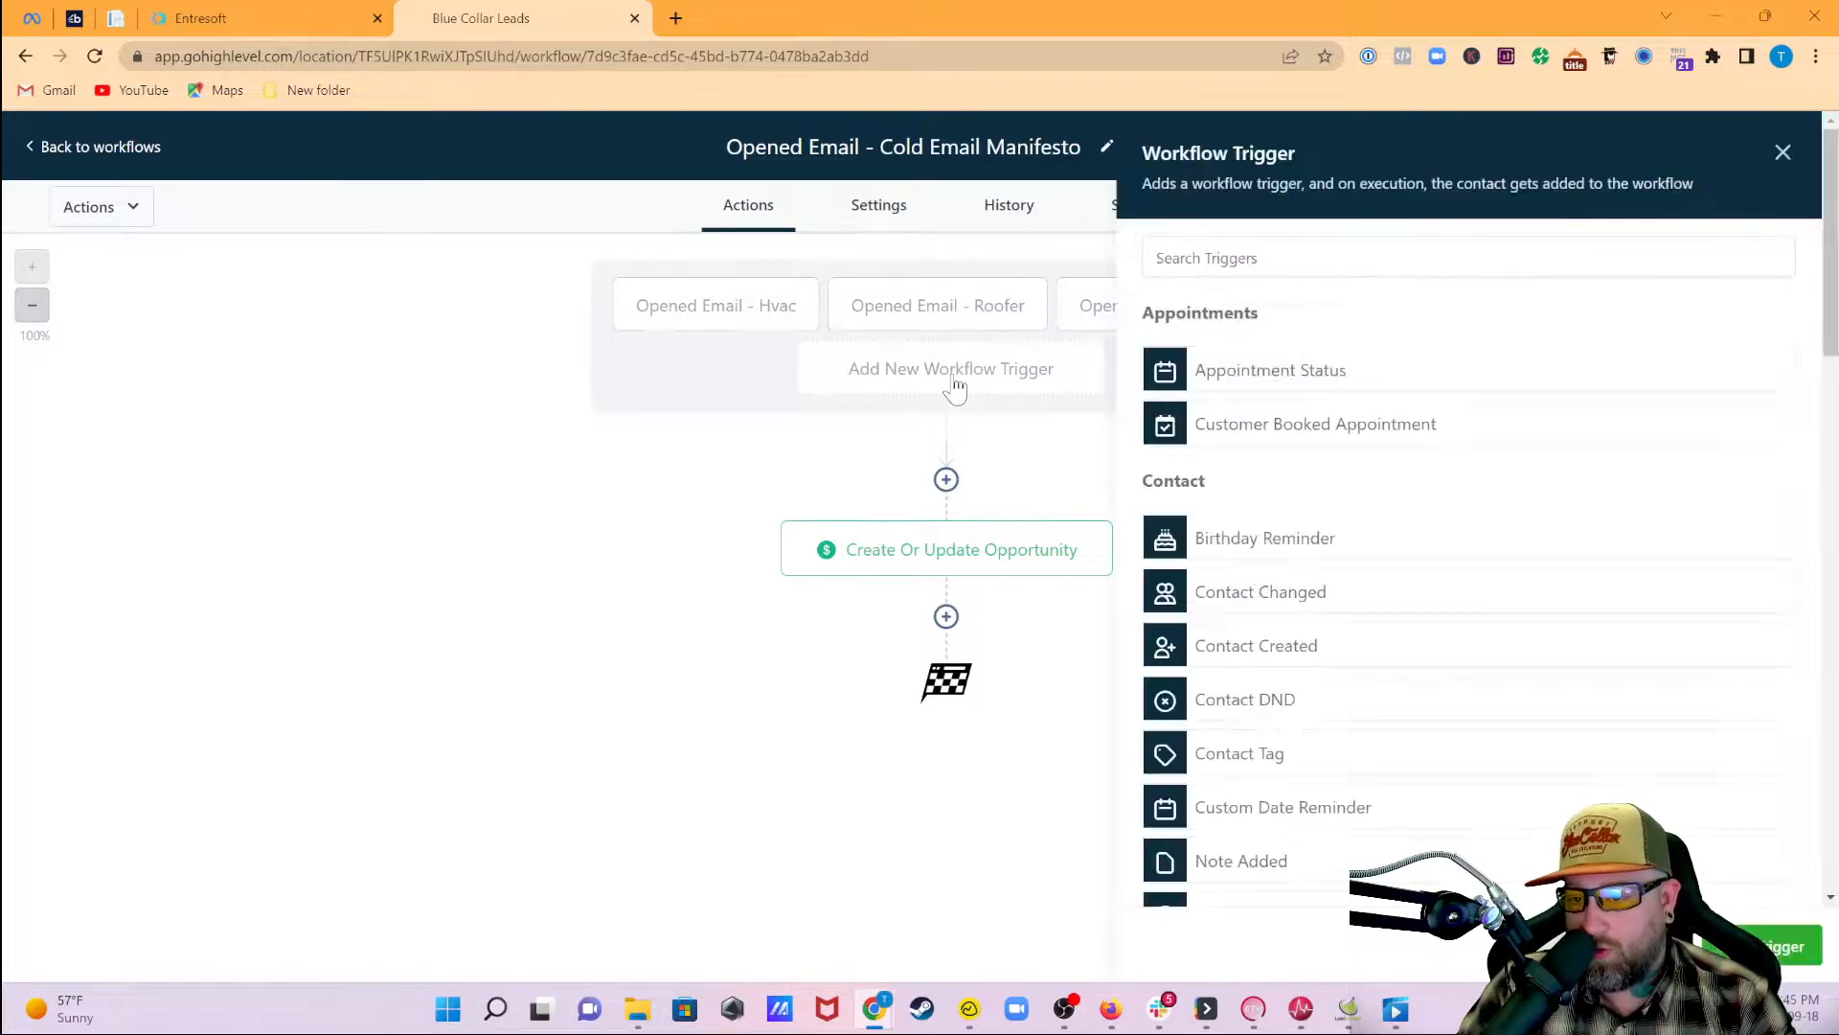
{"action": "scroll", "coordinate": [1334, 697], "scroll_direction": "down", "scroll_amount": 10}
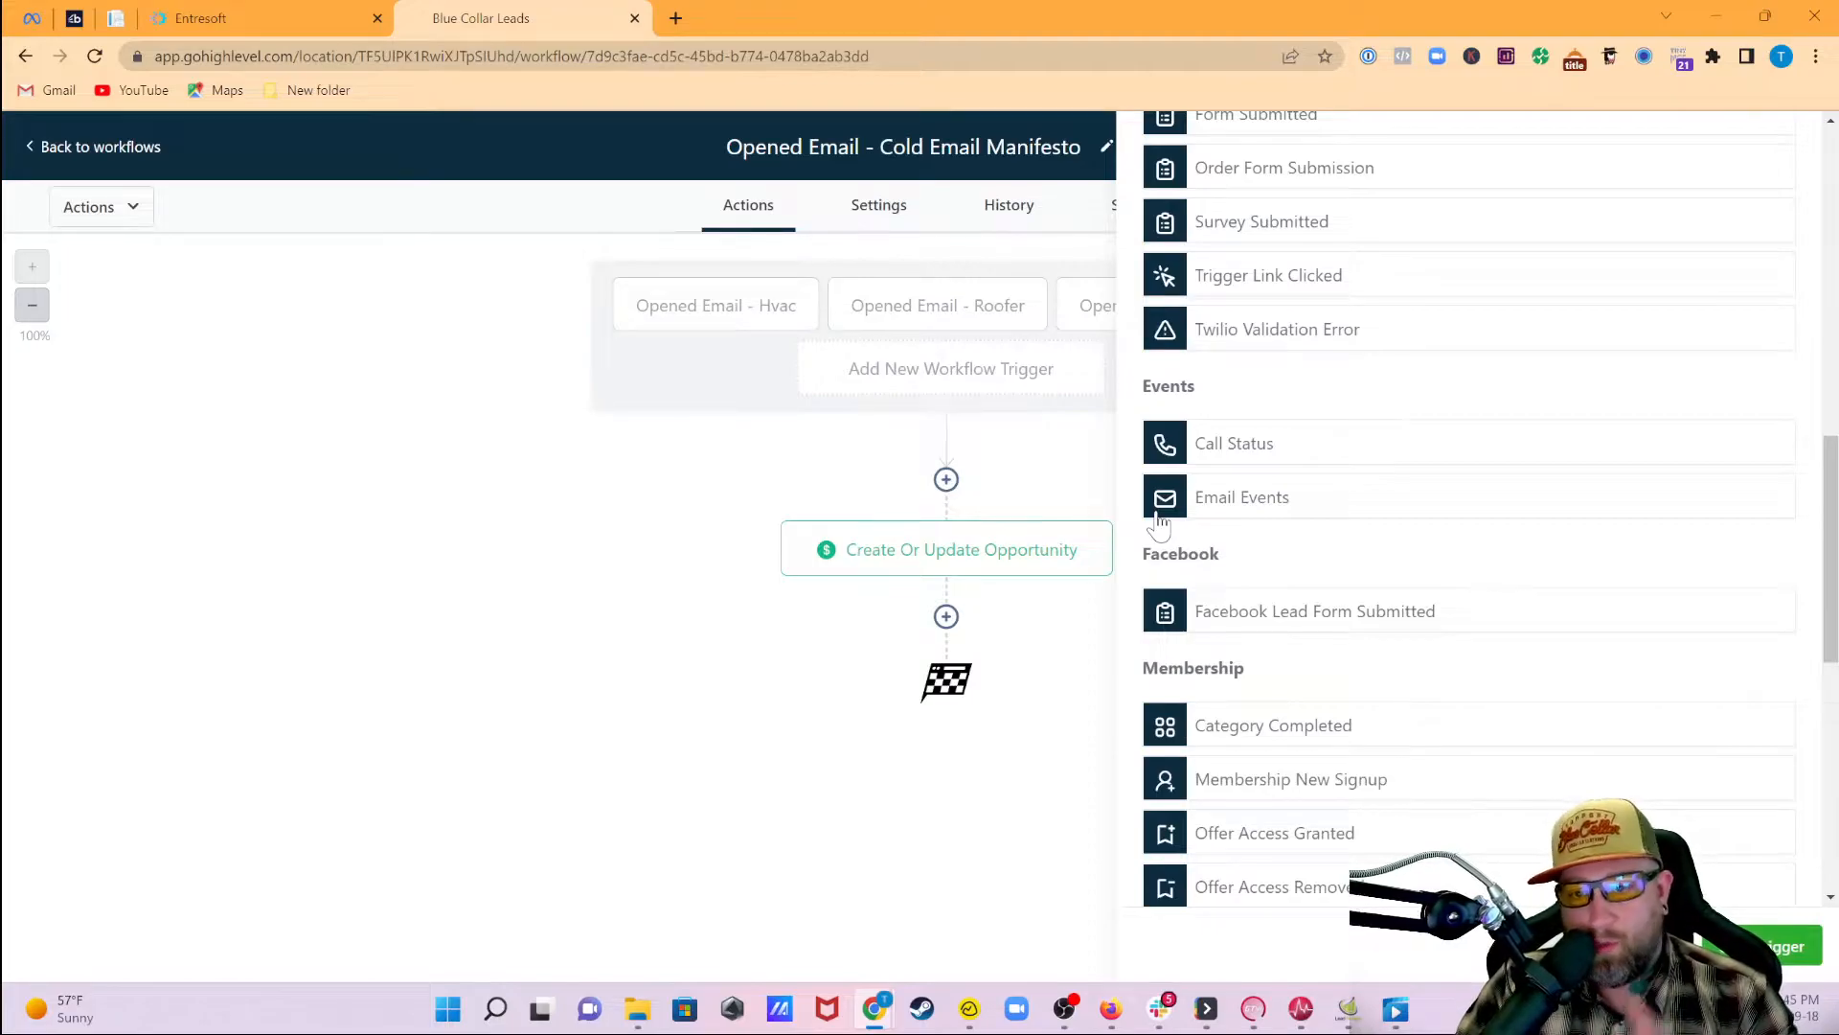
{"action": "left_click", "coordinate": [1240, 505]}
{"action": "left_click", "coordinate": [1246, 421]}
{"action": "left_click_drag", "start_coordinate": [1246, 419], "coordinate": [1151, 418]}
{"action": "type", "text": "Opened Email - Roofer"}
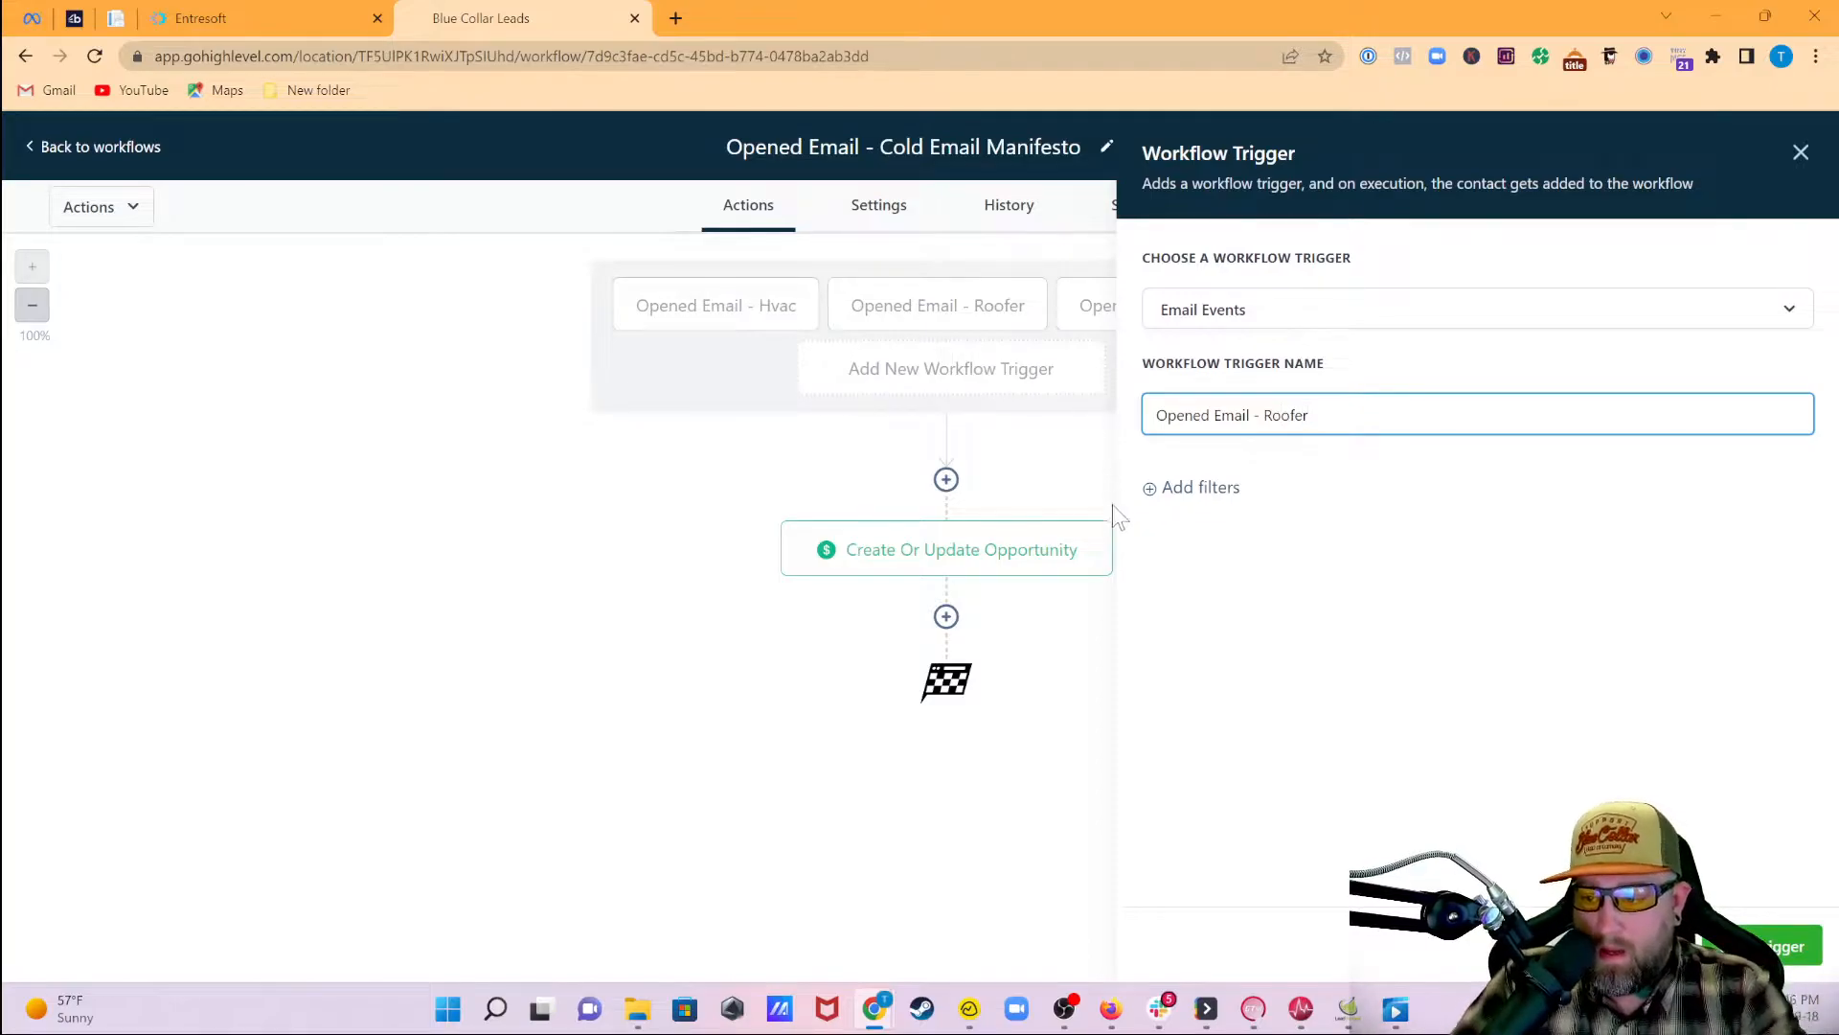
Add an In workflow filter to the Roofer trigger, set to "Pipeline Stage Changed To Send Email - Roofer"
{"action": "left_click", "coordinate": [1180, 504]}
{"action": "left_click", "coordinate": [1197, 522]}
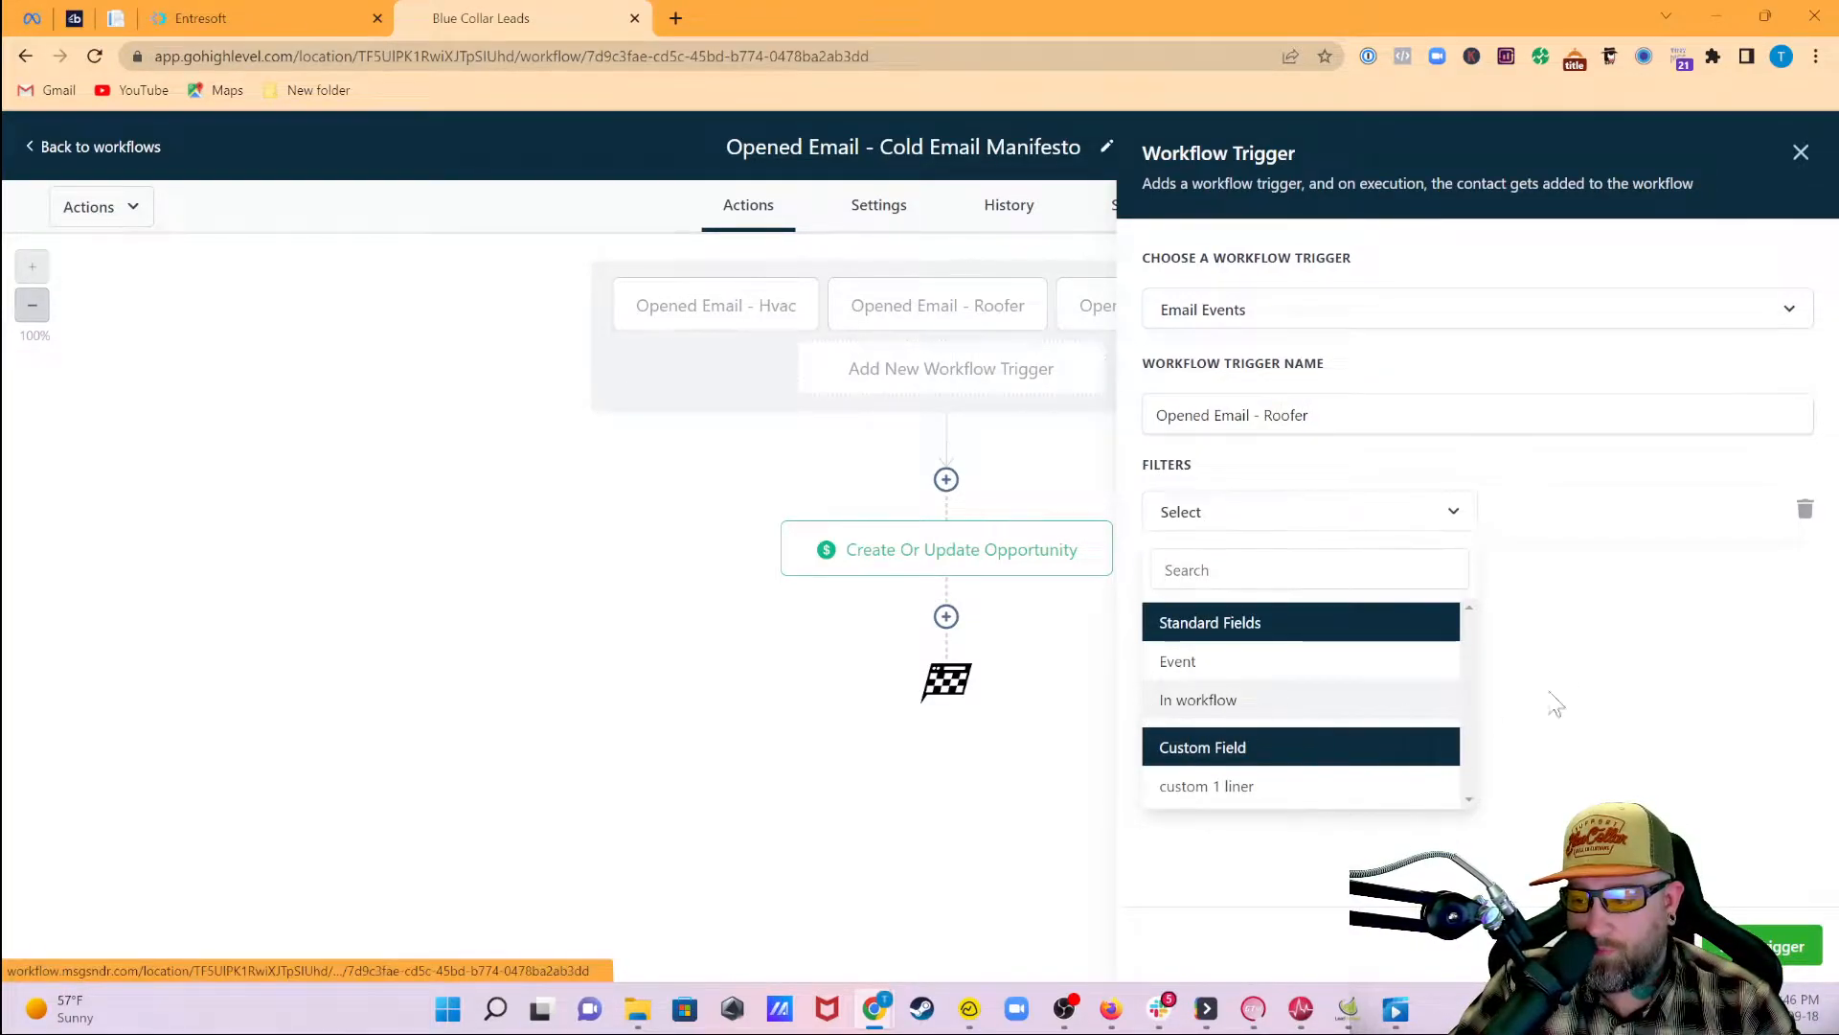
{"action": "left_click", "coordinate": [1279, 707]}
{"action": "left_click", "coordinate": [1621, 525]}
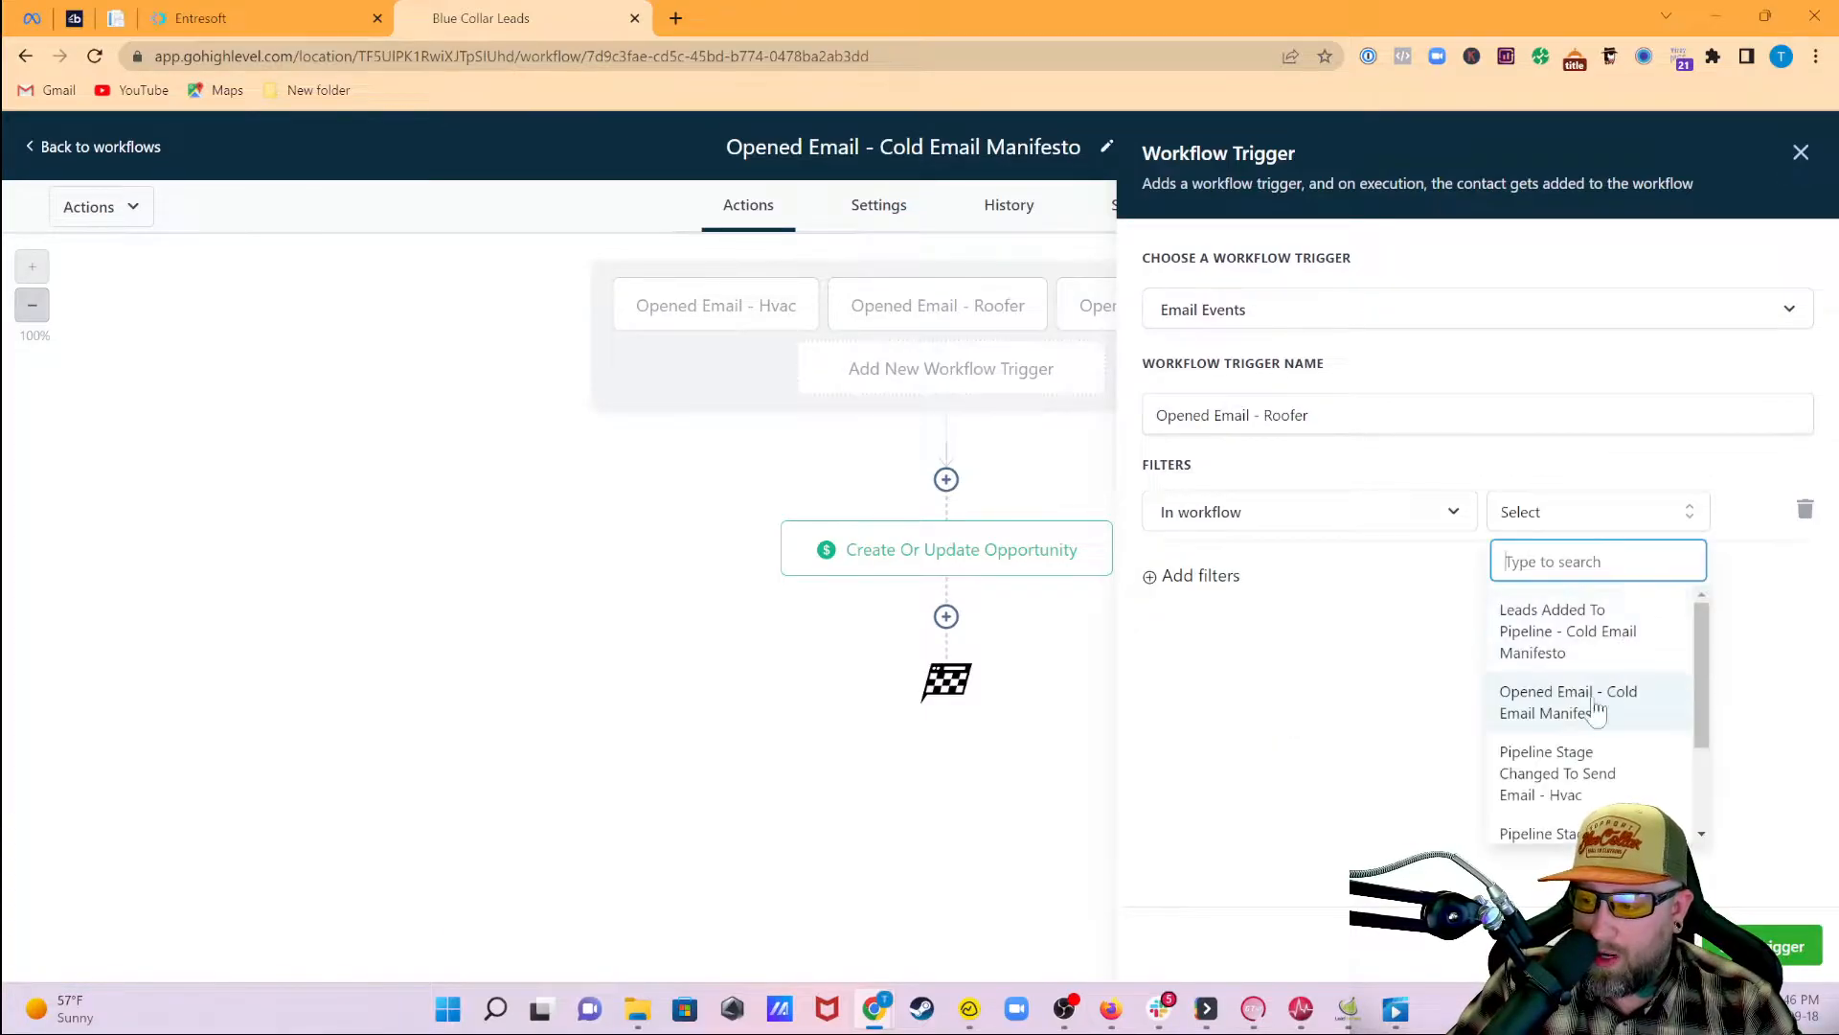
{"action": "scroll", "coordinate": [1638, 787], "scroll_direction": "down", "scroll_amount": 2}
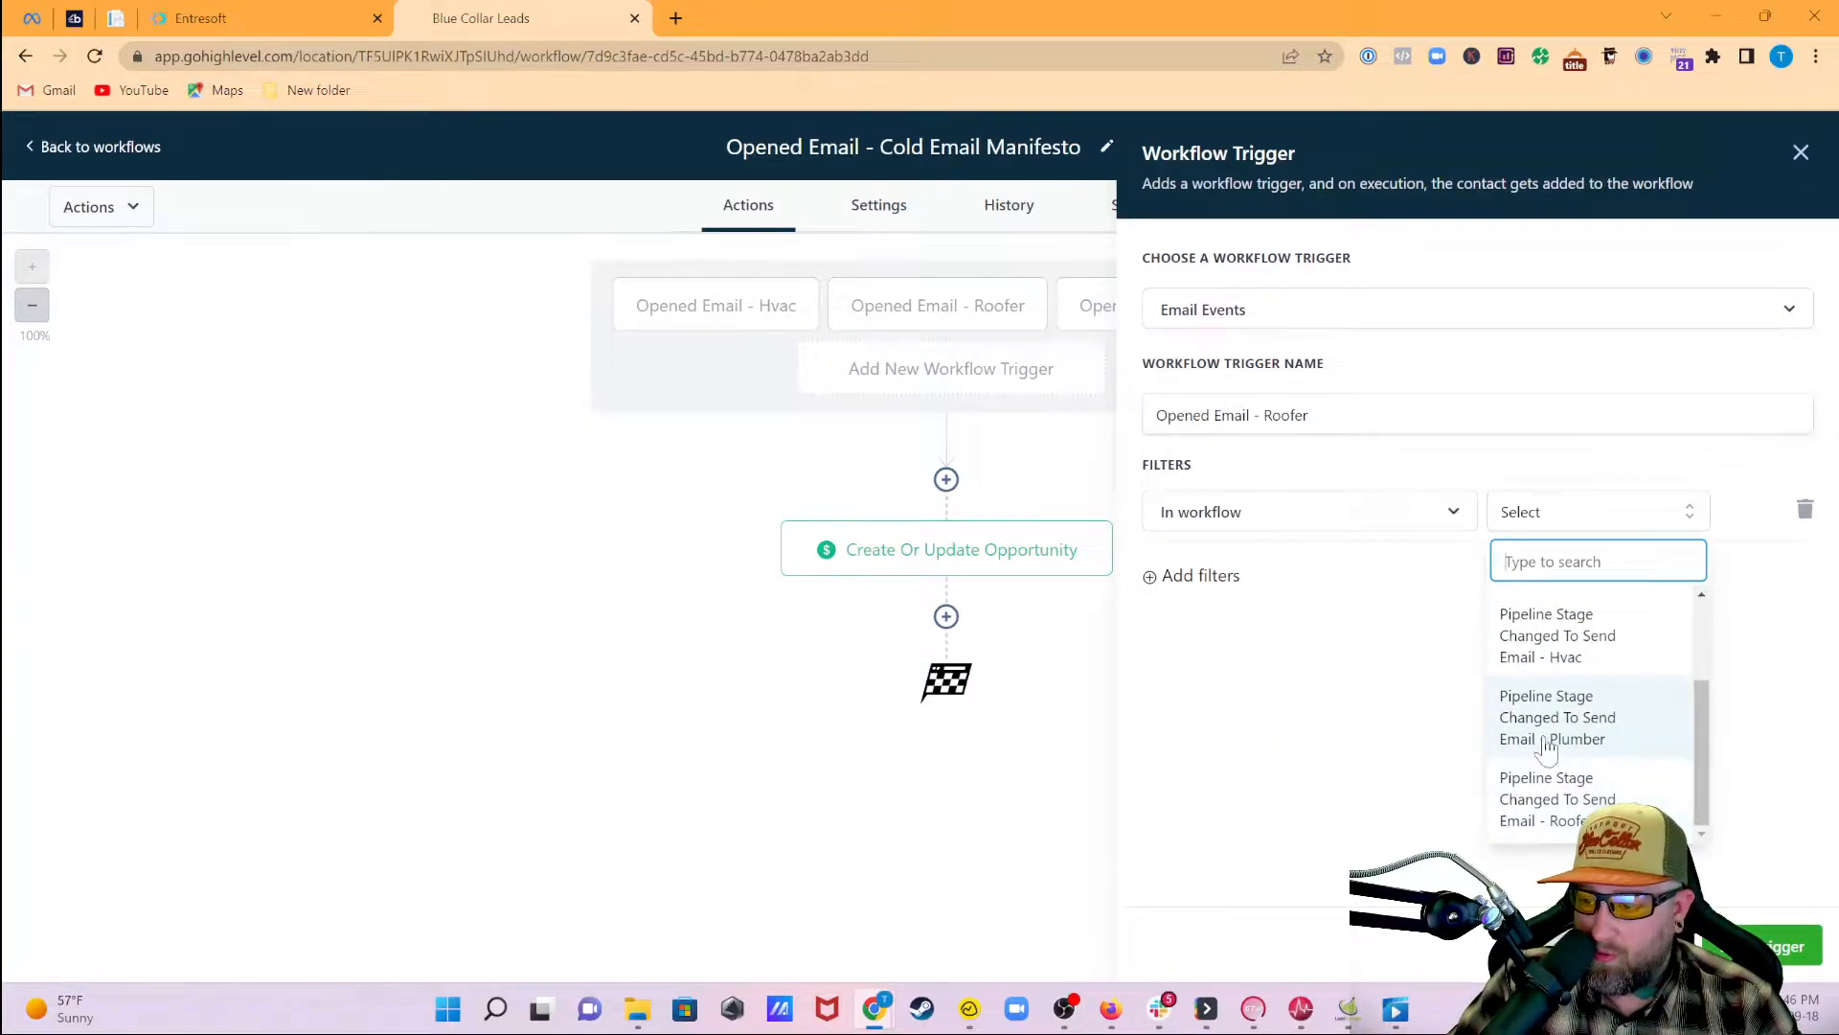
{"action": "left_click", "coordinate": [1557, 813]}
Add an Event filter set to Opened to the Roofer trigger and close the trigger form
{"action": "left_click", "coordinate": [1231, 604]}
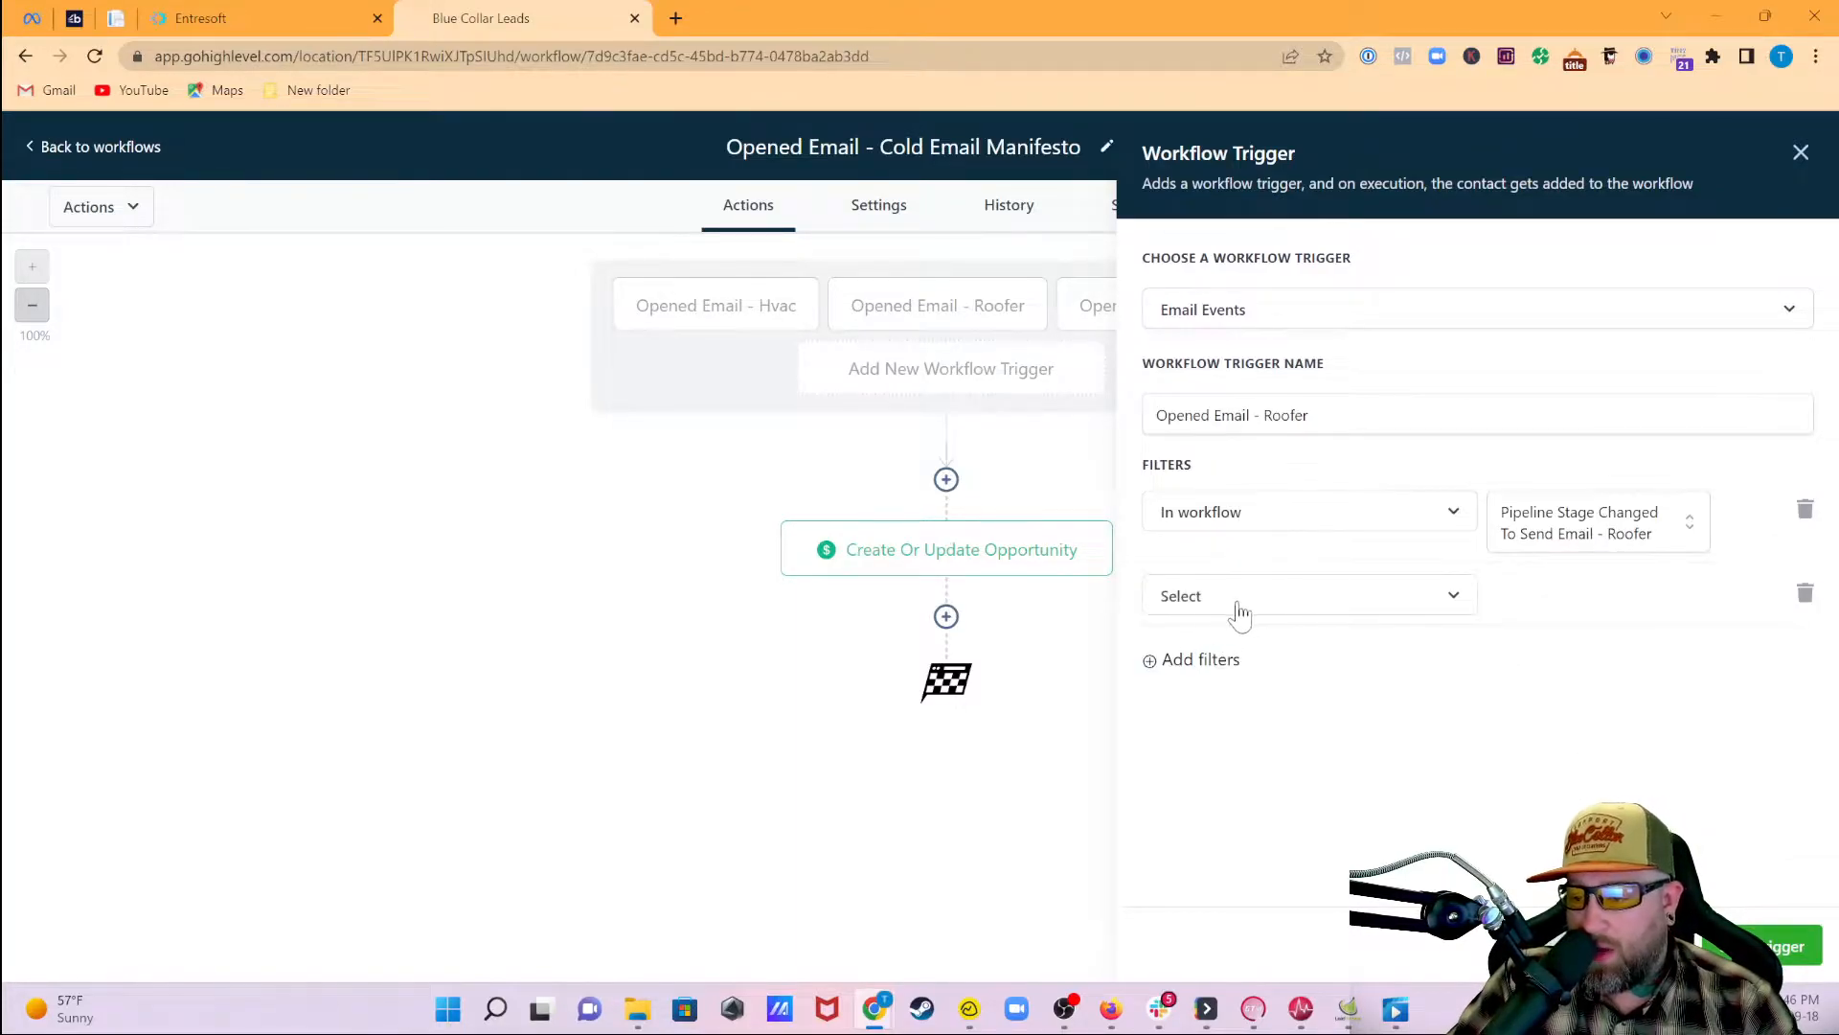
{"action": "left_click", "coordinate": [1222, 608]}
{"action": "left_click", "coordinate": [1186, 747]}
{"action": "left_click", "coordinate": [1527, 645]}
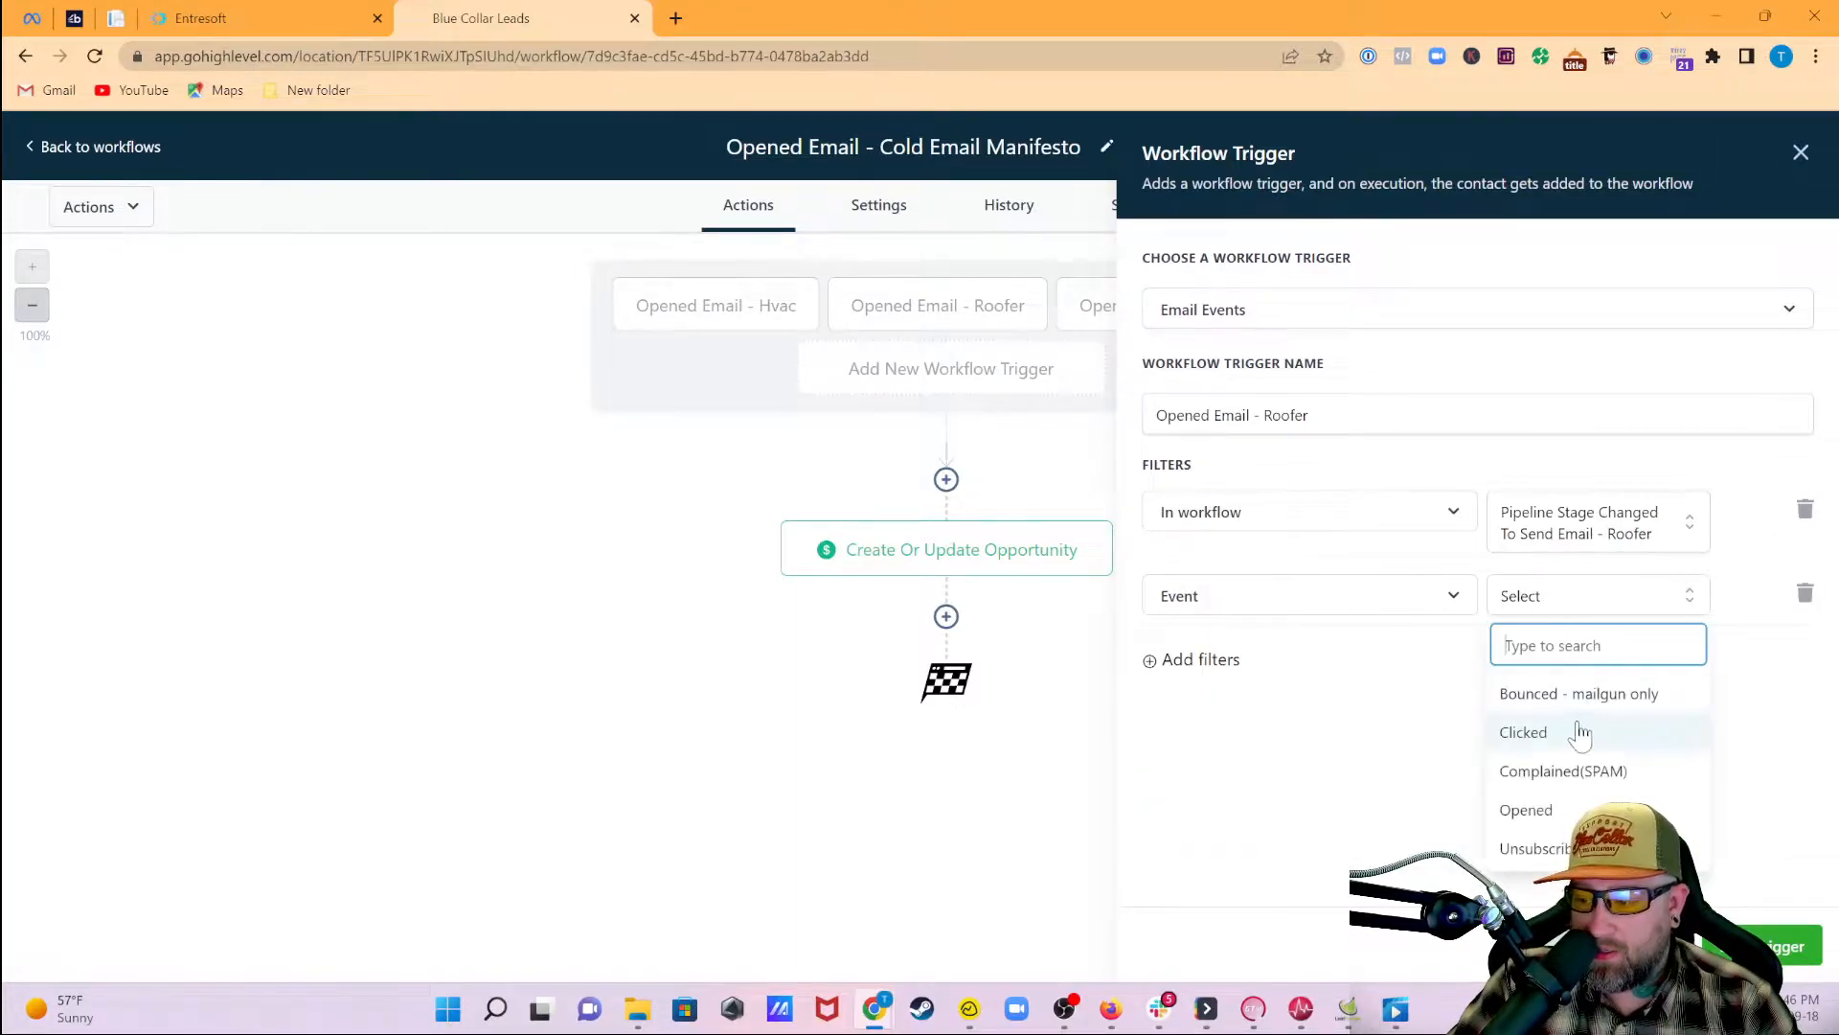
{"action": "left_click", "coordinate": [1545, 812]}
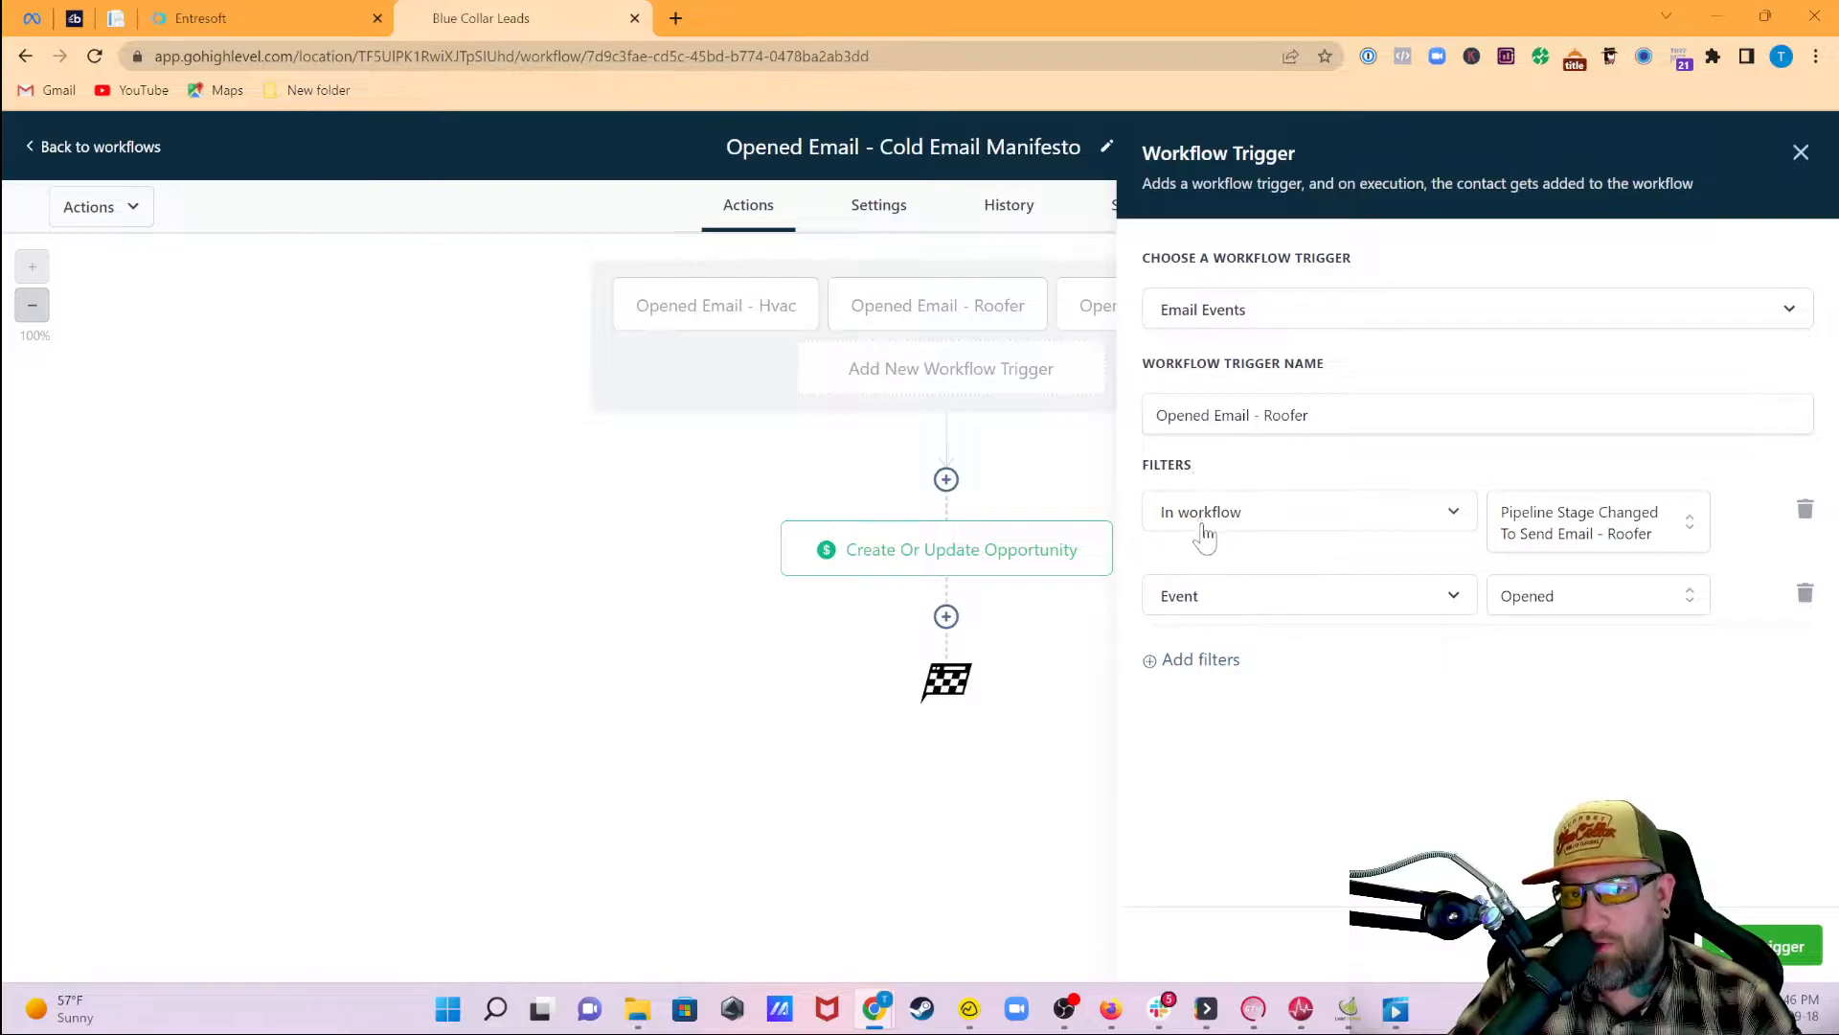
{"action": "left_click", "coordinate": [1781, 947]}
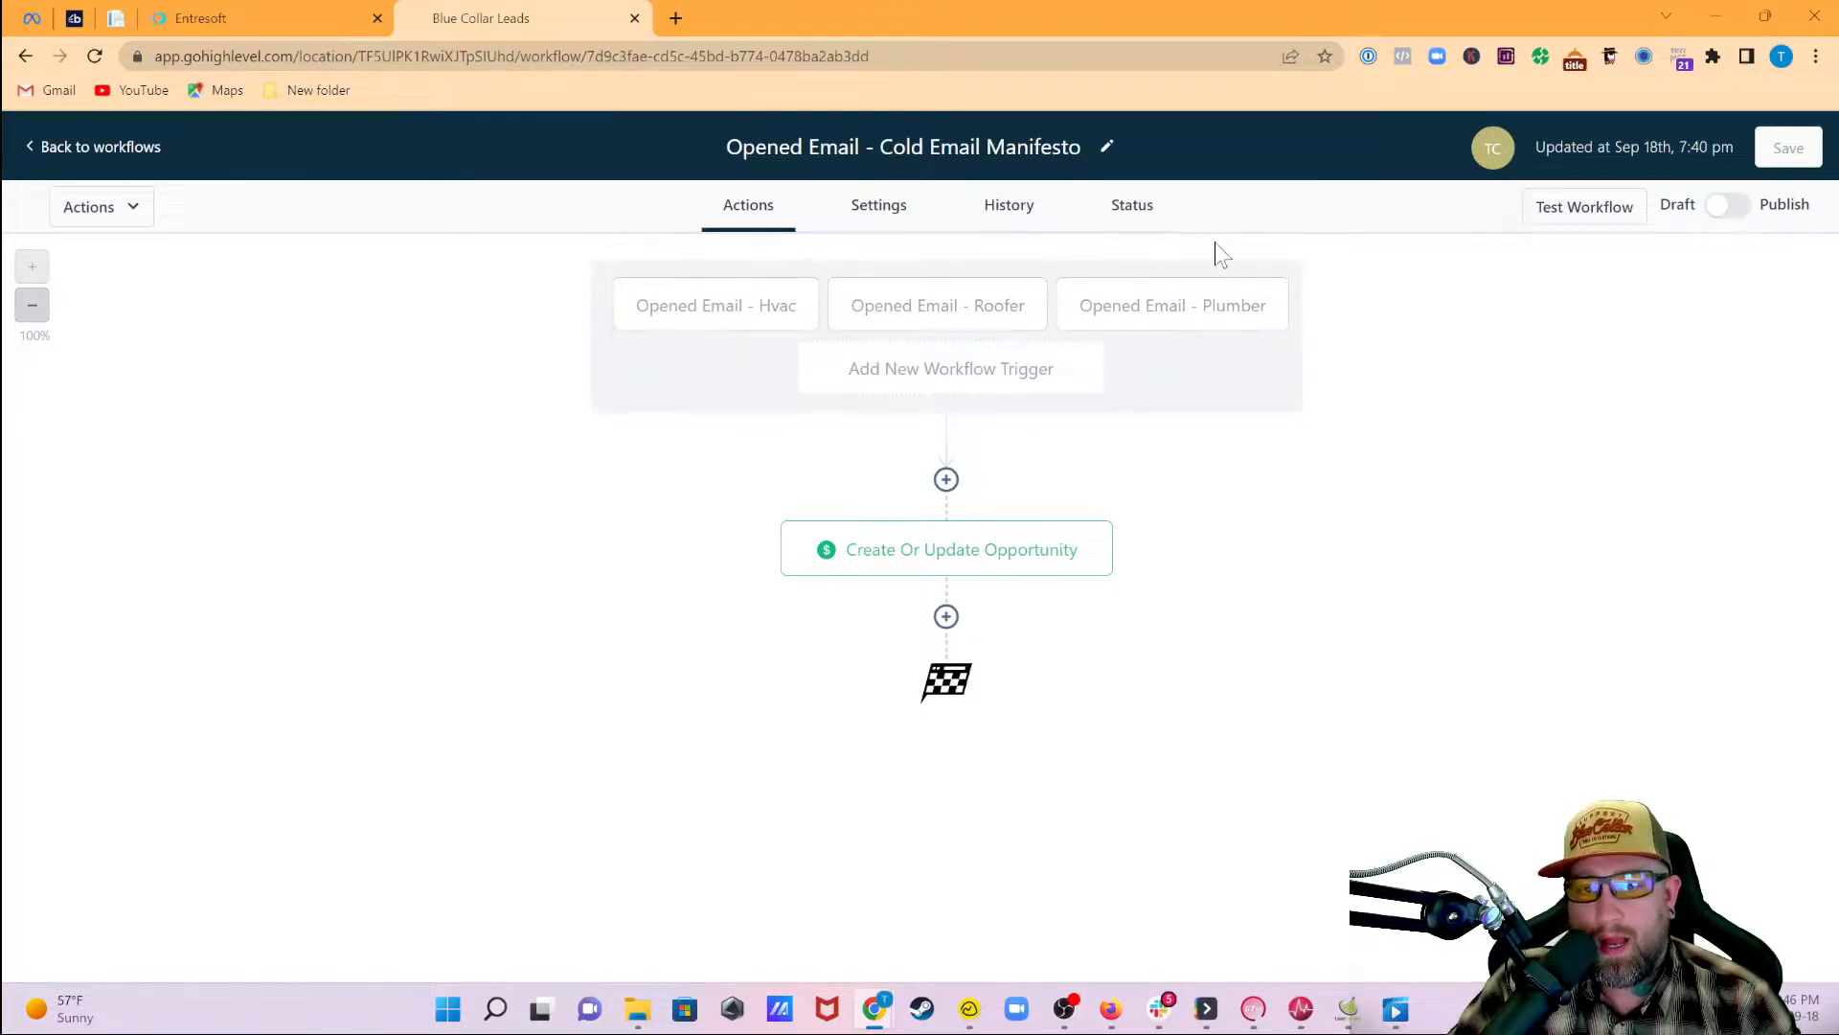
Set the Create Or Update Opportunity action to the Cold Email Manifesto pipeline's Opened Emails stage, and save the action and workflow
{"action": "left_click", "coordinate": [968, 550]}
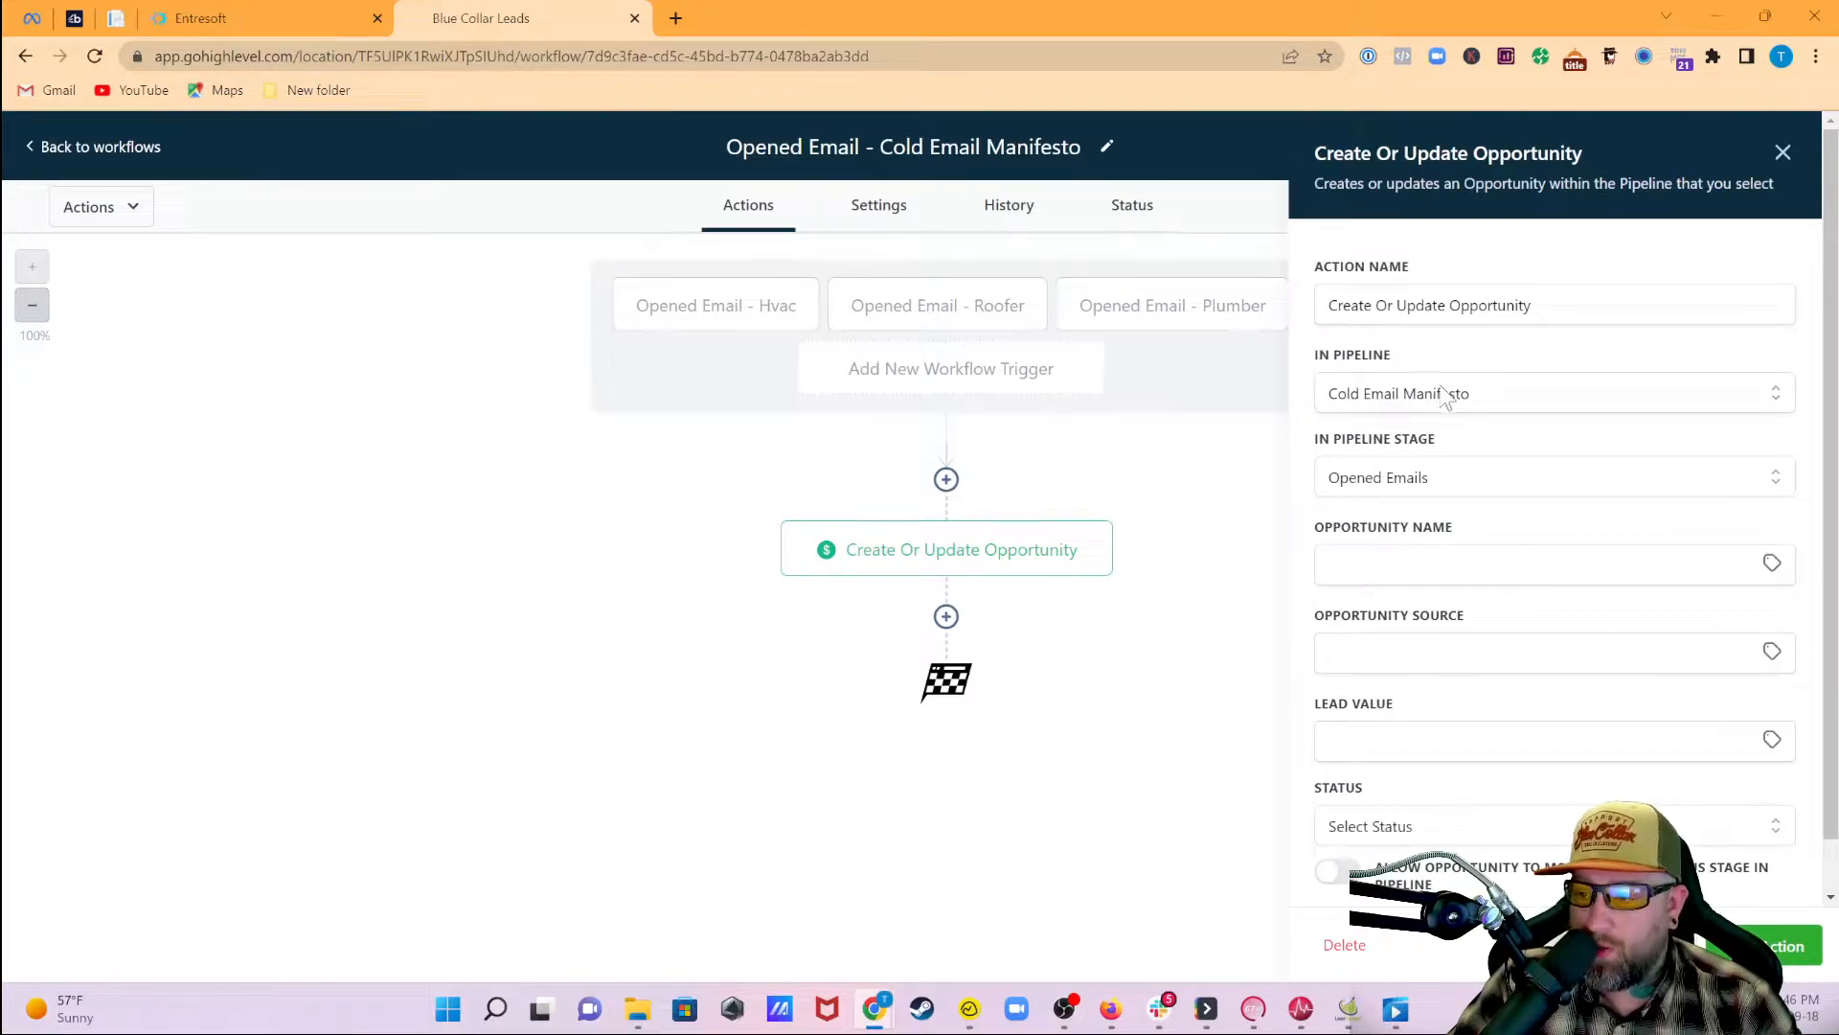
{"action": "left_click", "coordinate": [1510, 403]}
{"action": "left_click", "coordinate": [1418, 496]}
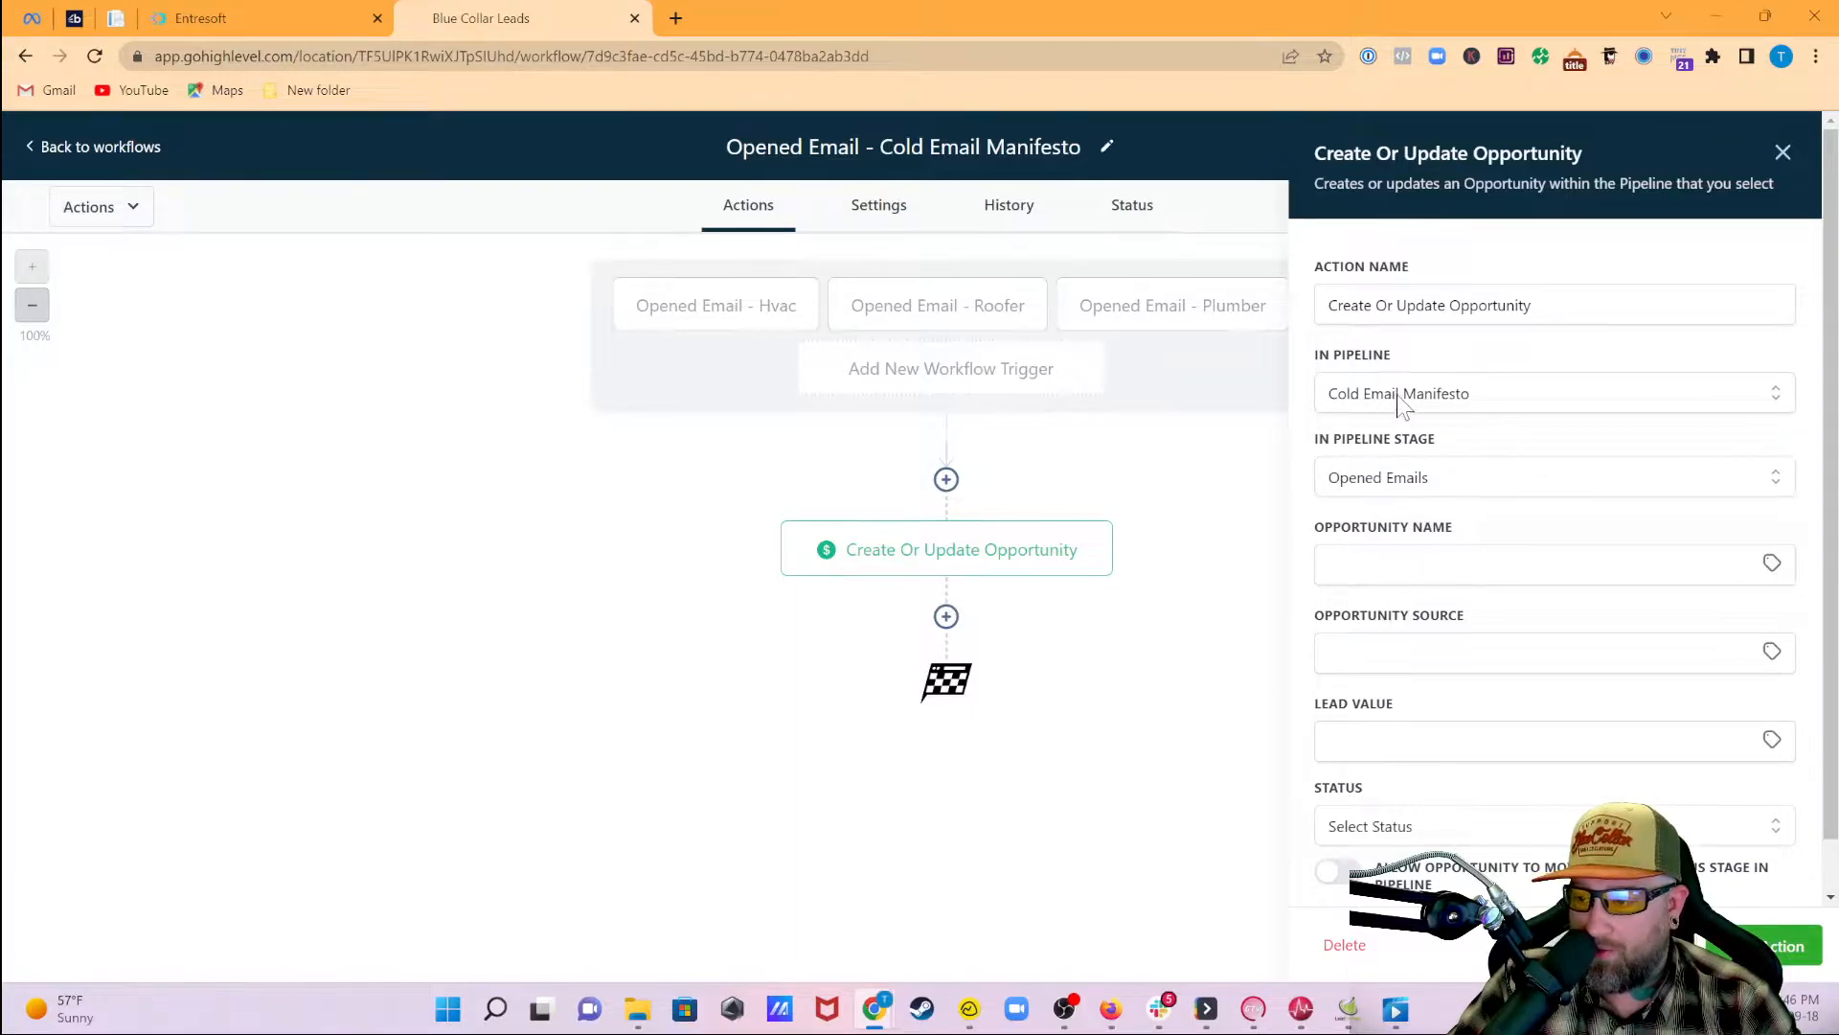
{"action": "left_click", "coordinate": [1417, 491]}
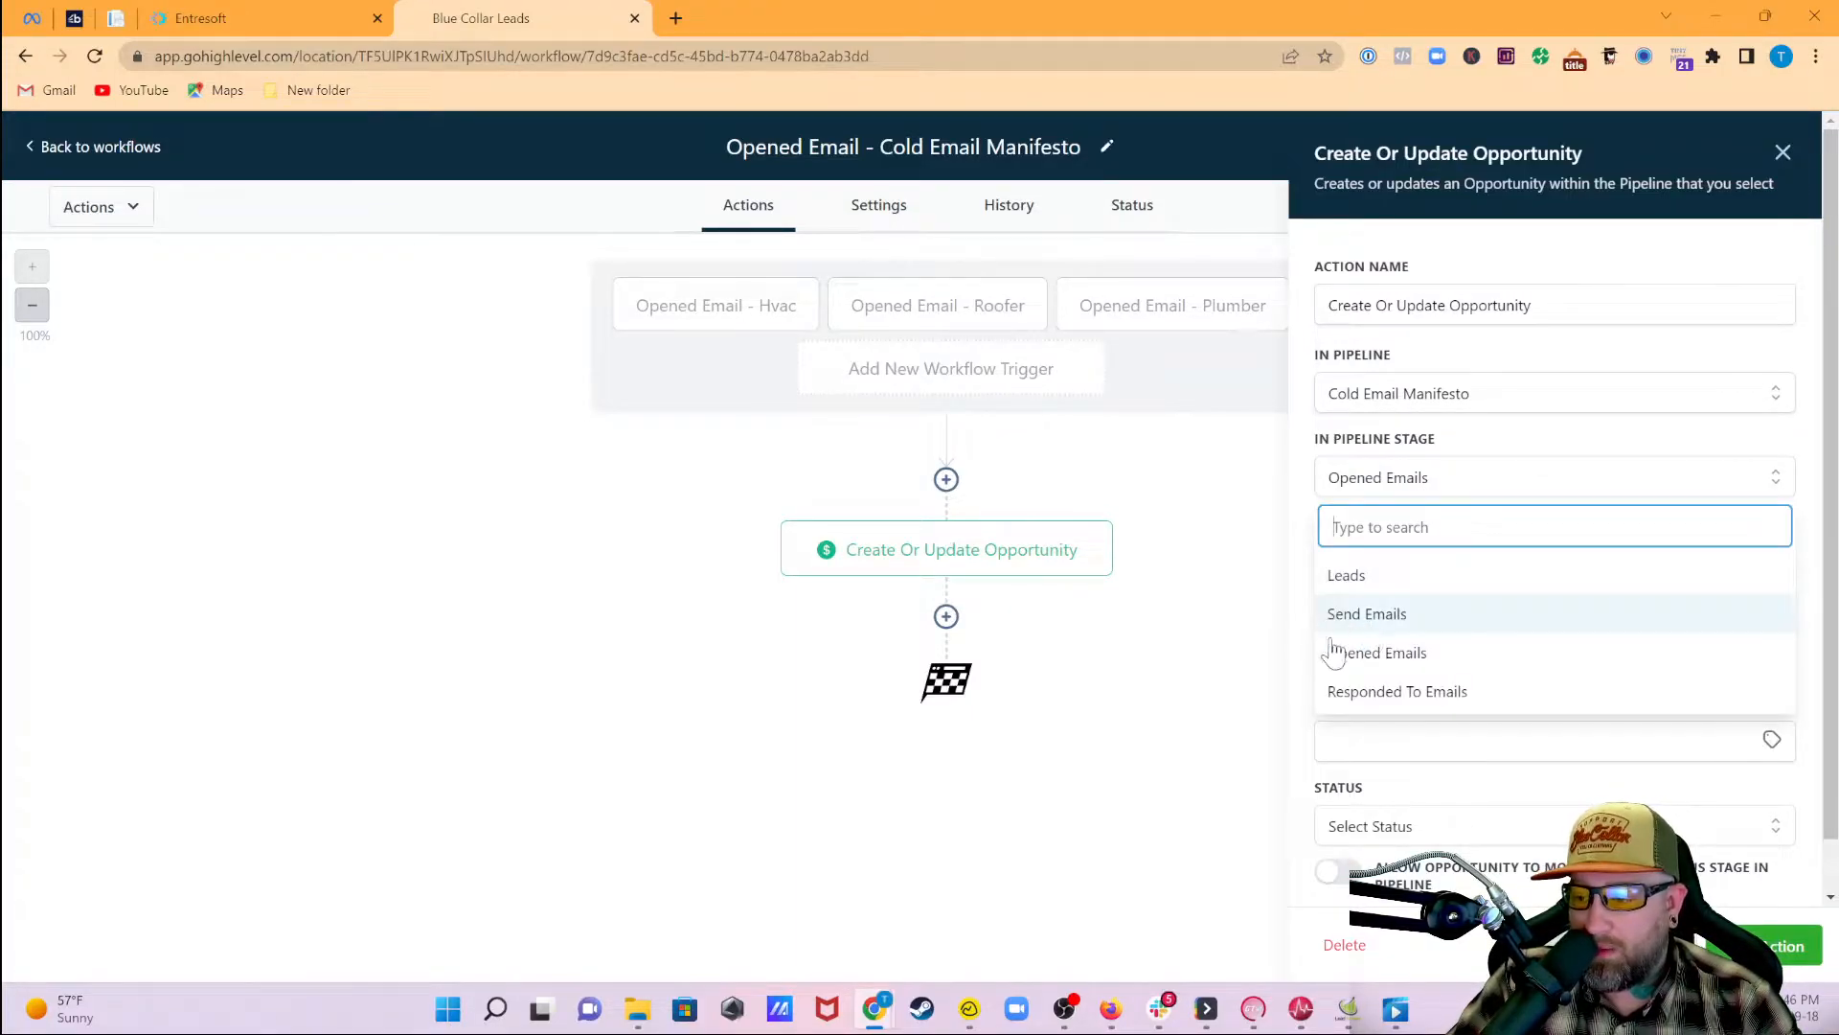
{"action": "left_click", "coordinate": [1399, 659]}
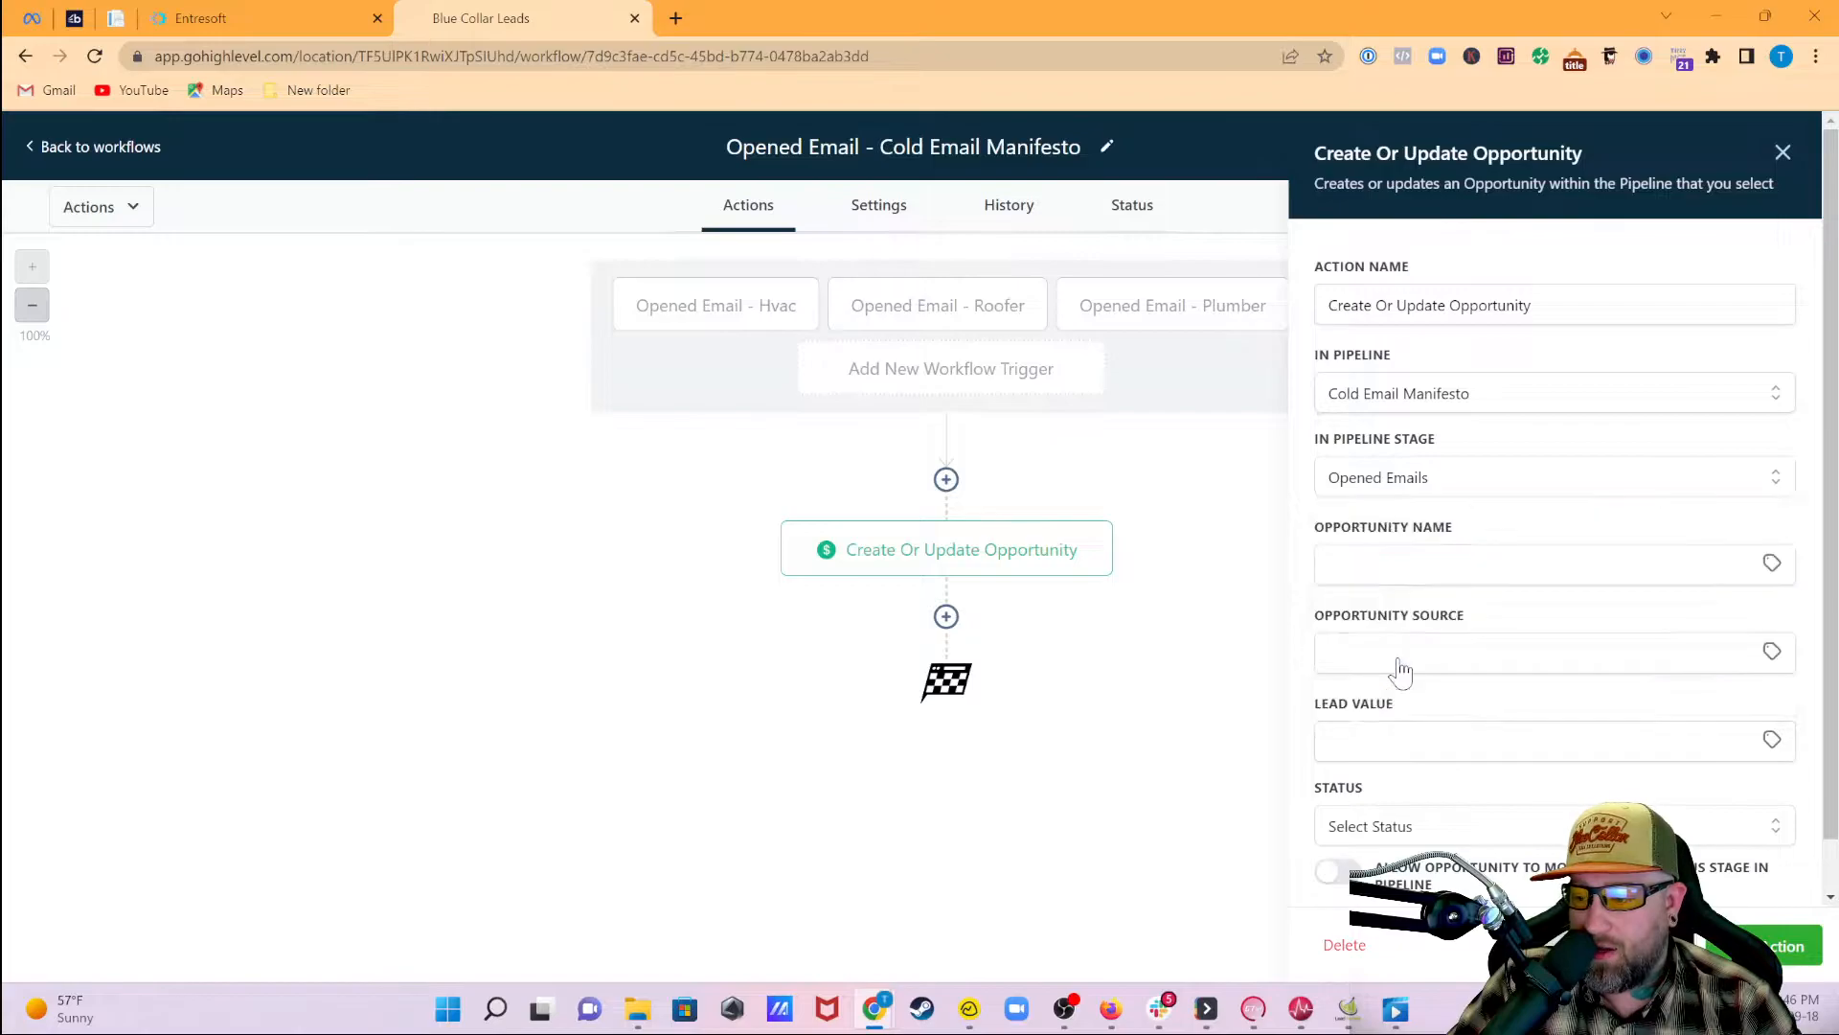
{"action": "left_click", "coordinate": [1777, 945]}
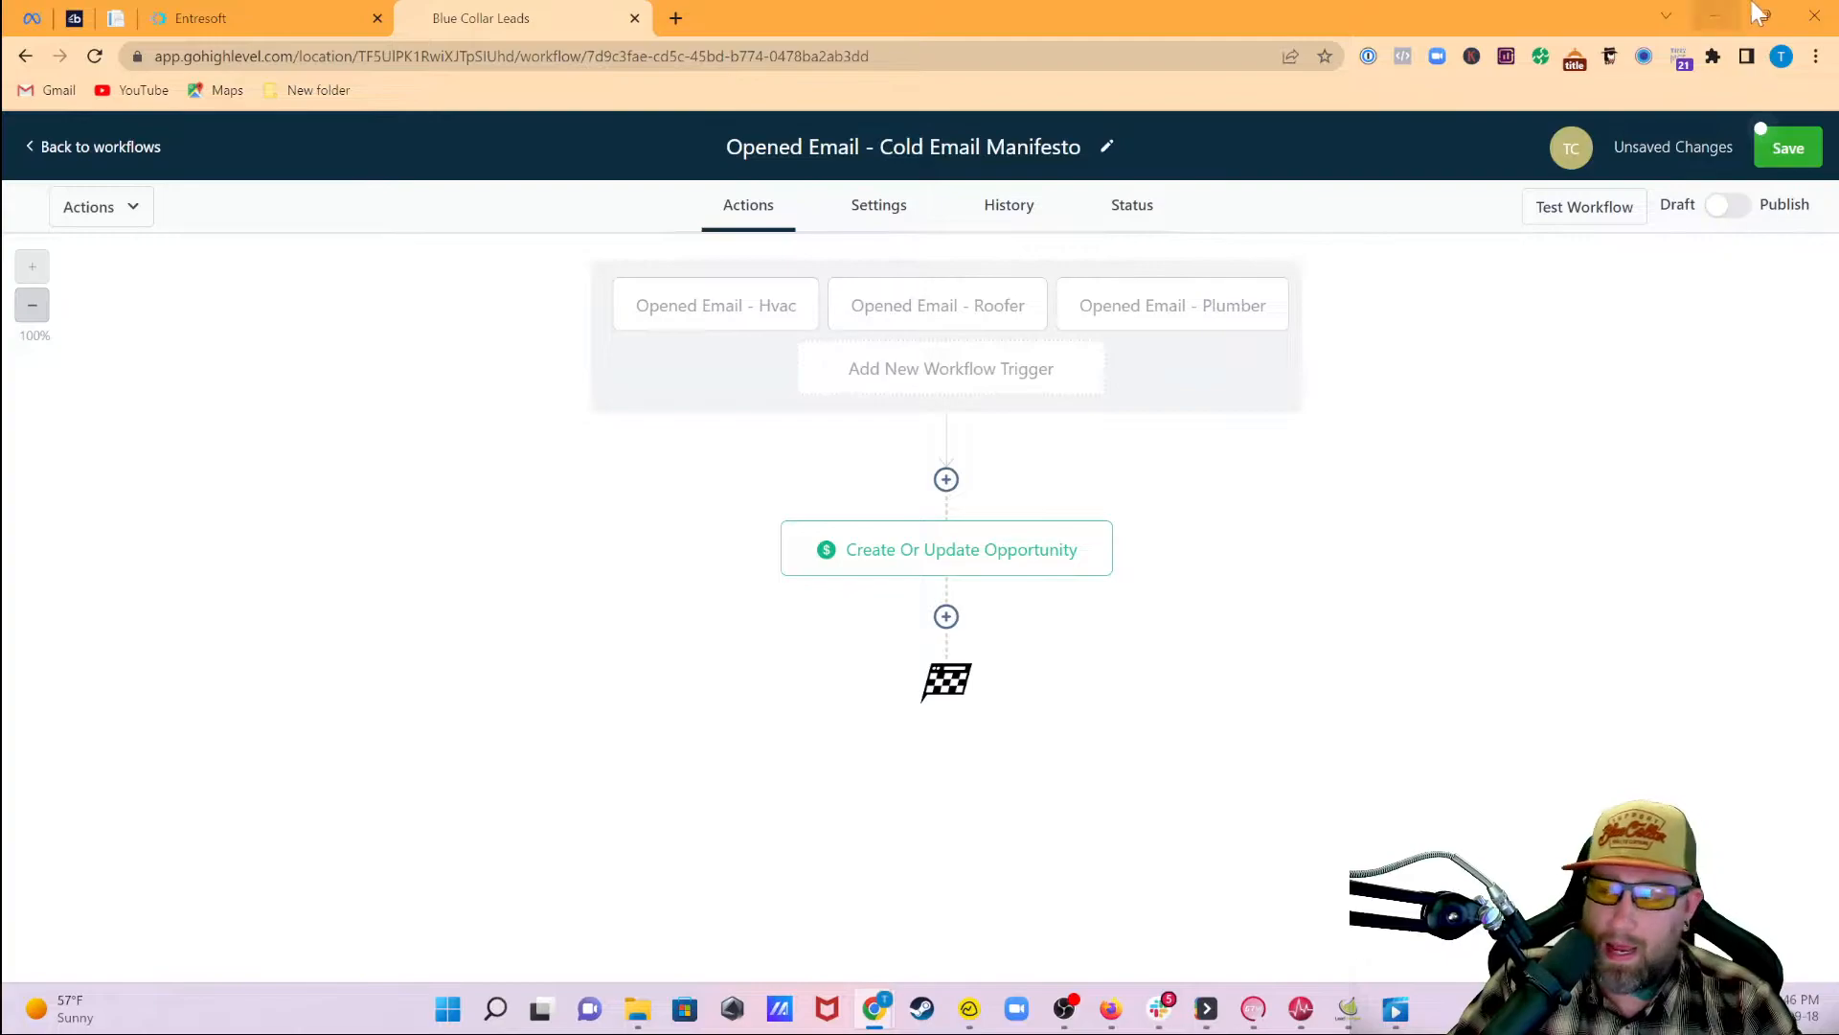
{"action": "left_click", "coordinate": [1785, 147]}
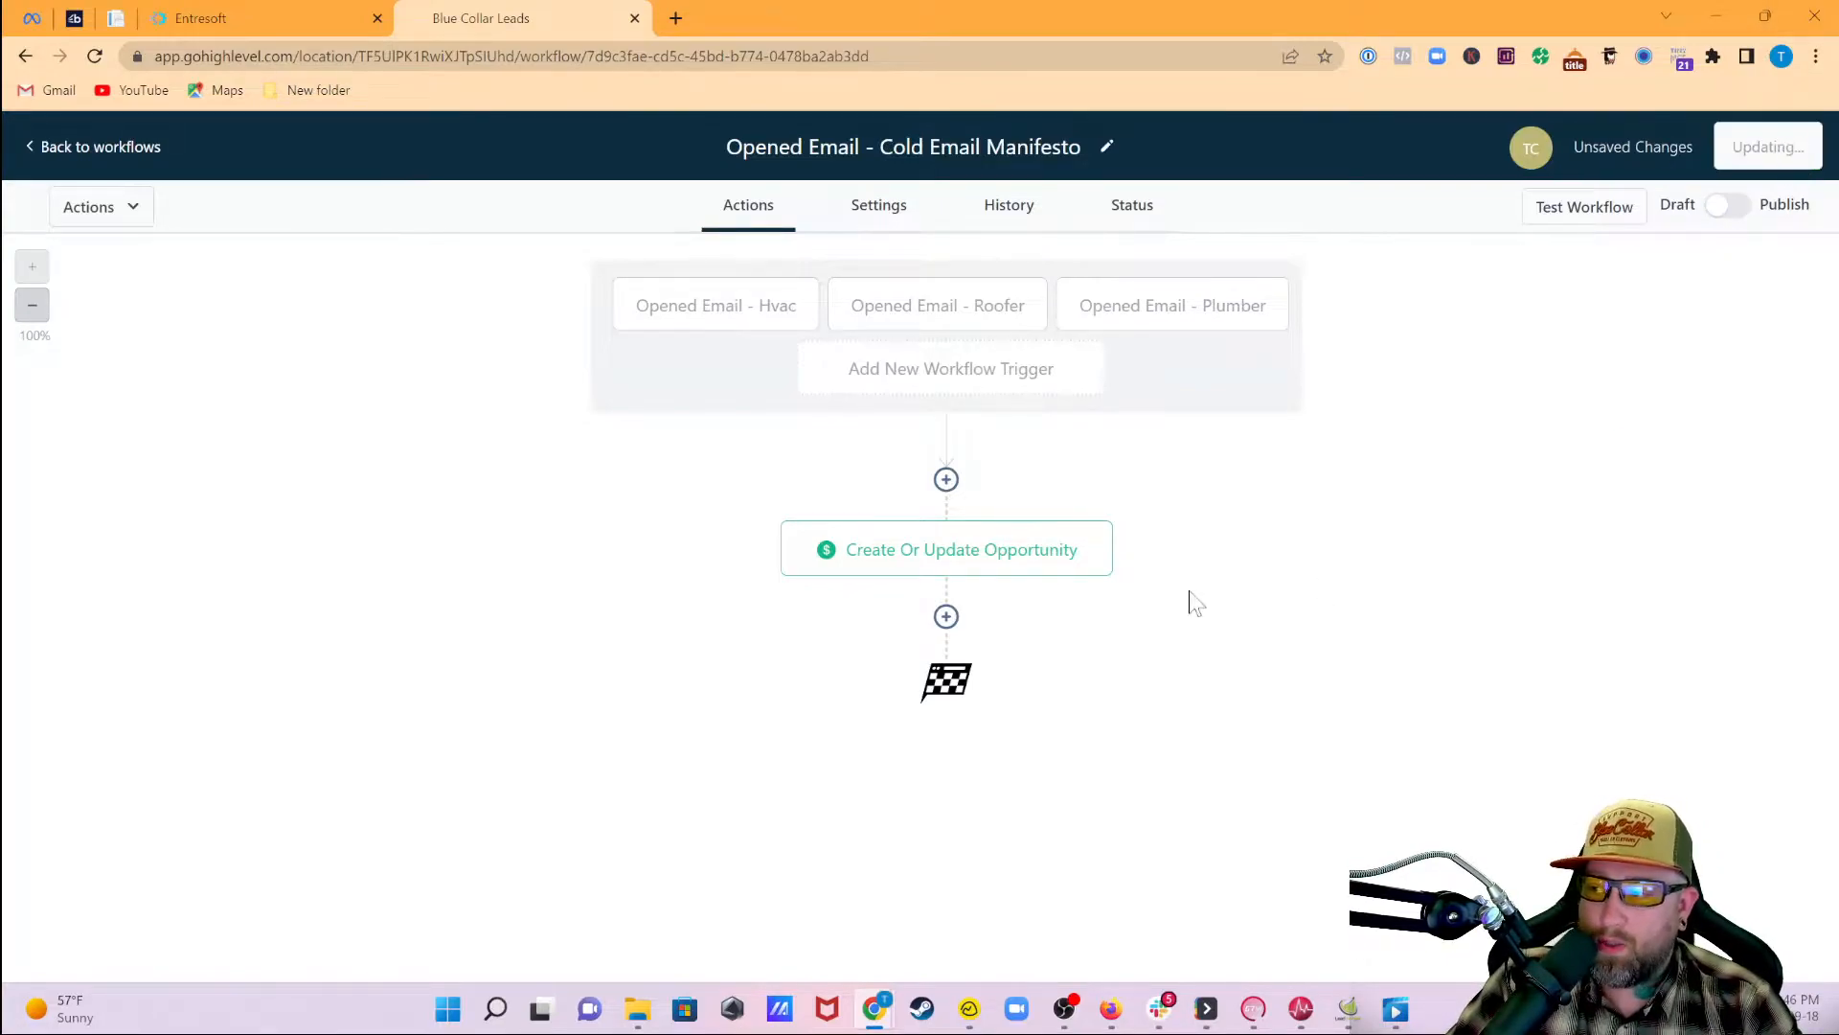
Return to the workflow list and create a new blank workflow in the Cold Email Manifesto folder
{"action": "left_click", "coordinate": [144, 158]}
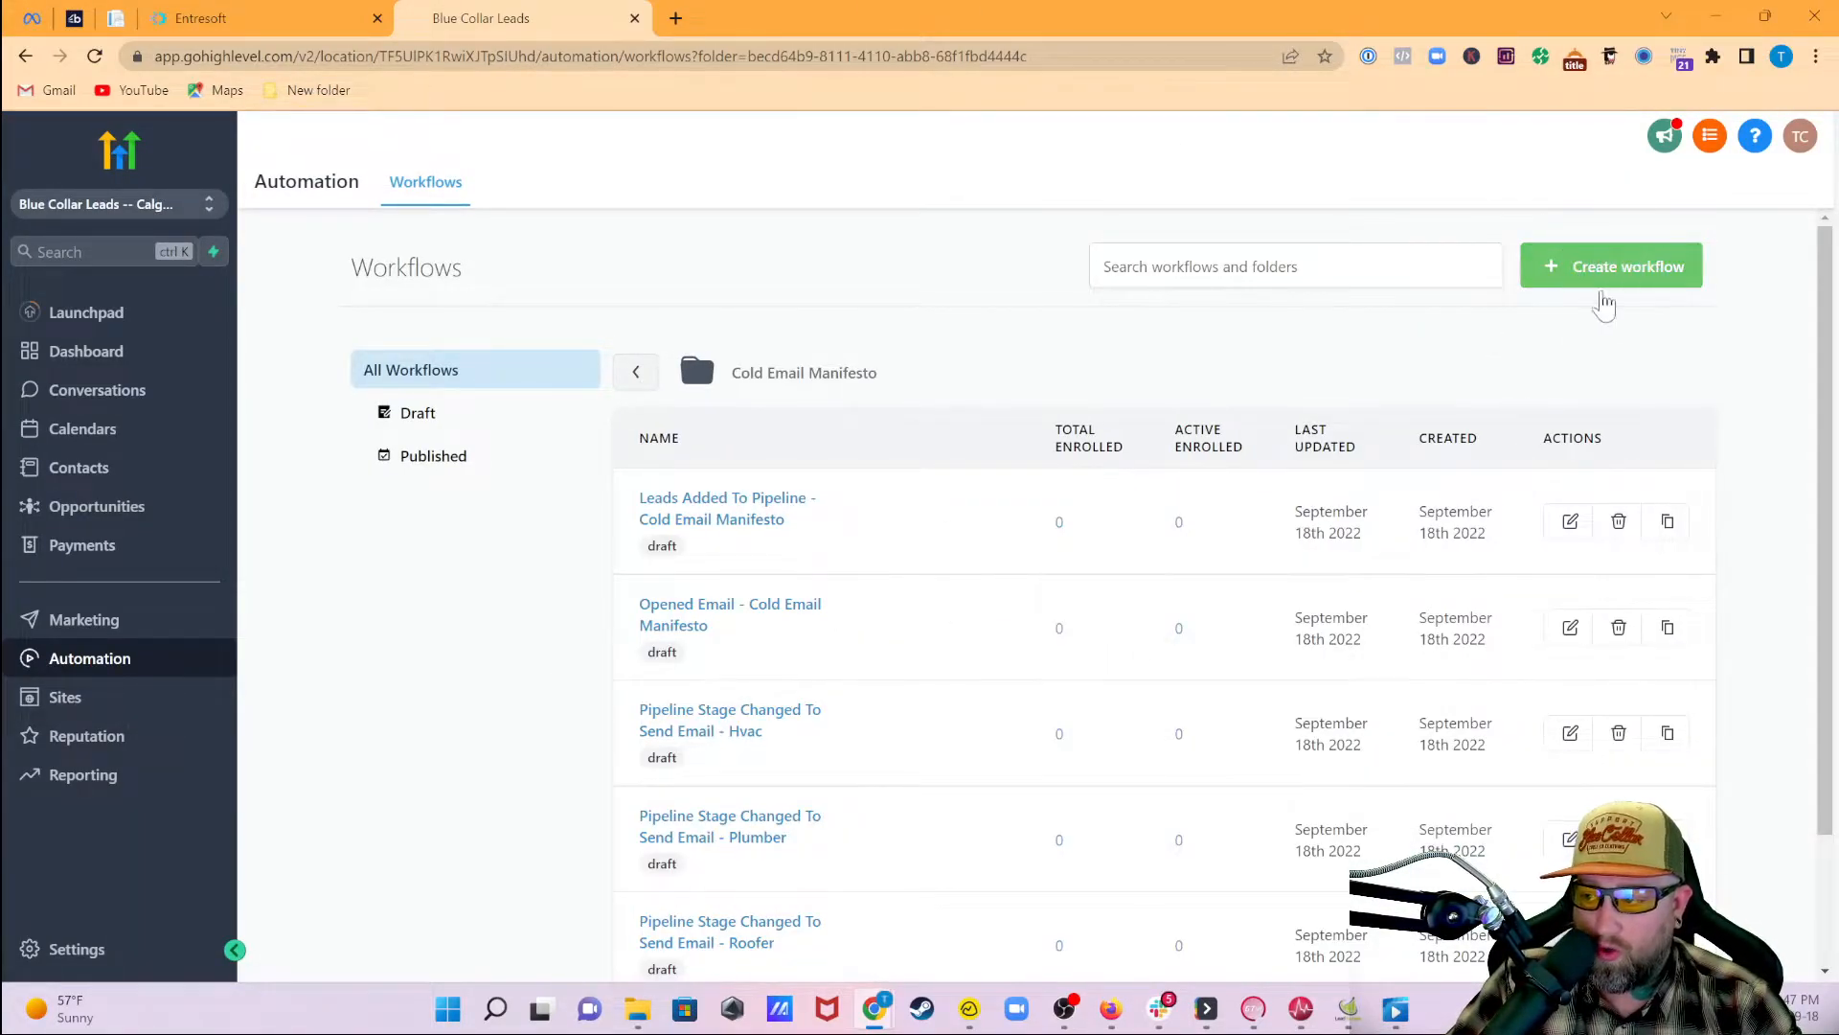
{"action": "left_click", "coordinate": [1635, 278]}
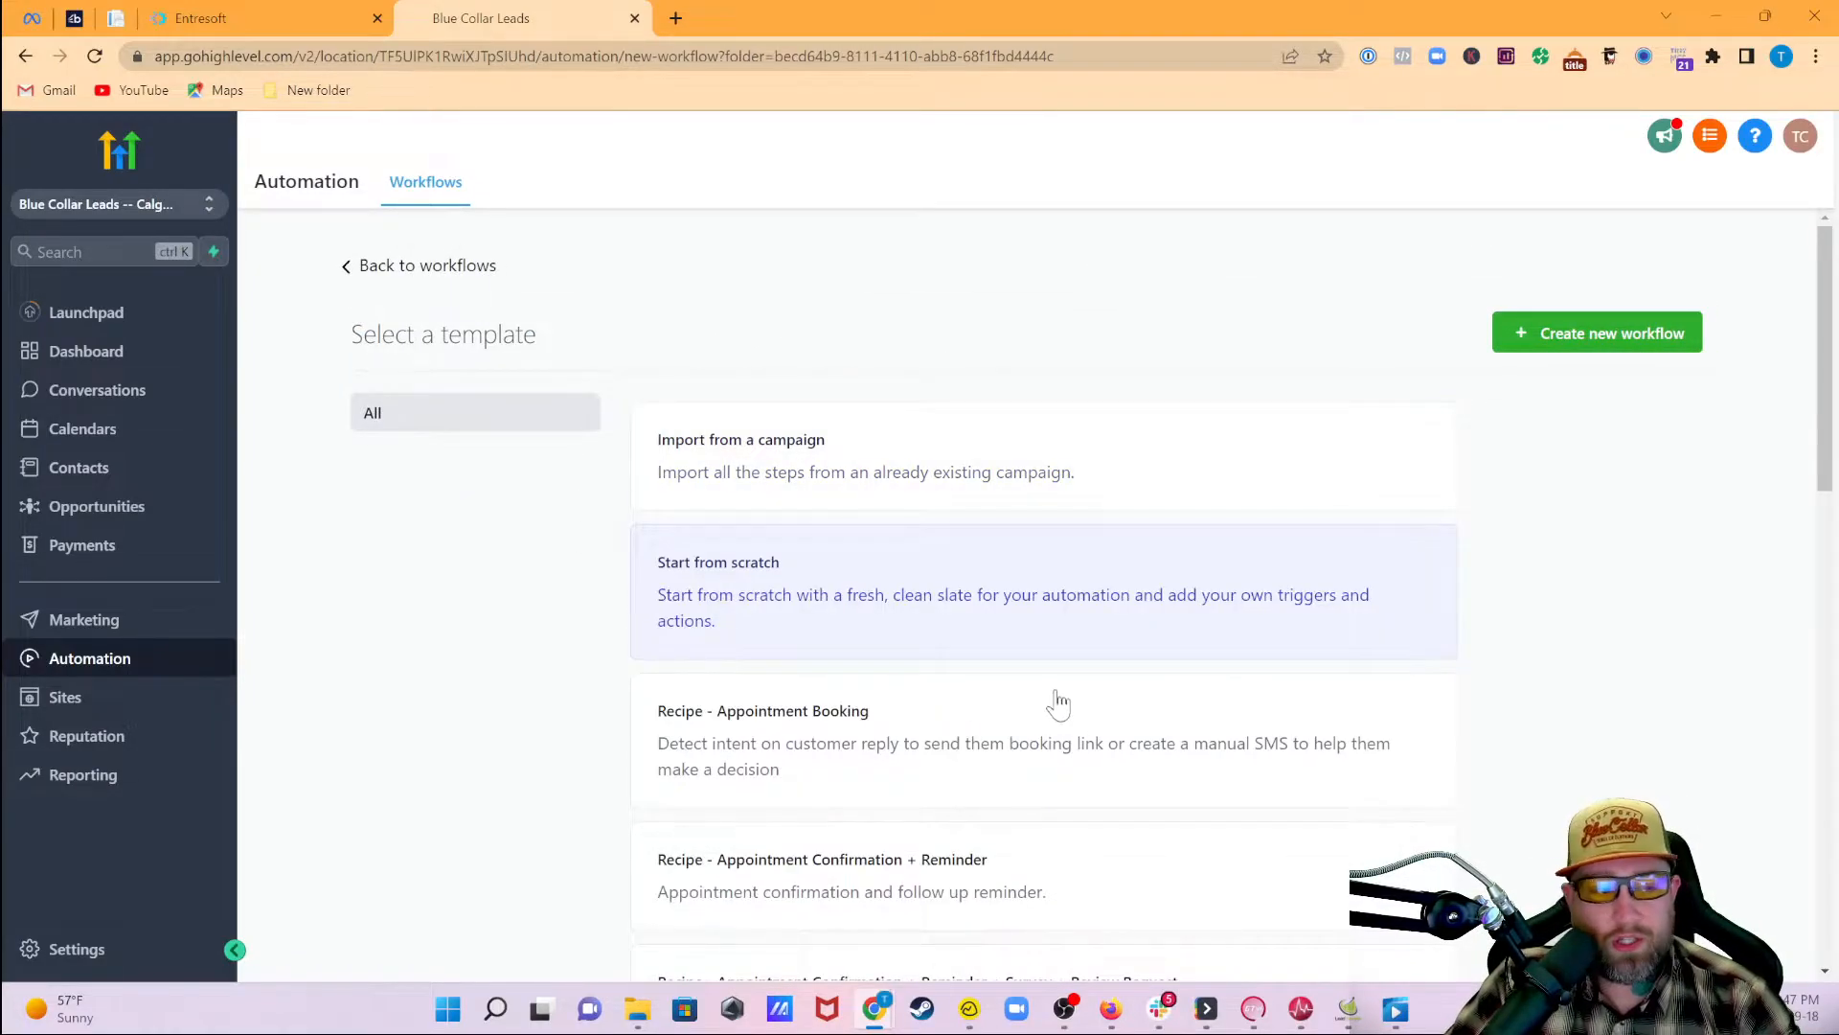
{"action": "left_click", "coordinate": [1623, 335]}
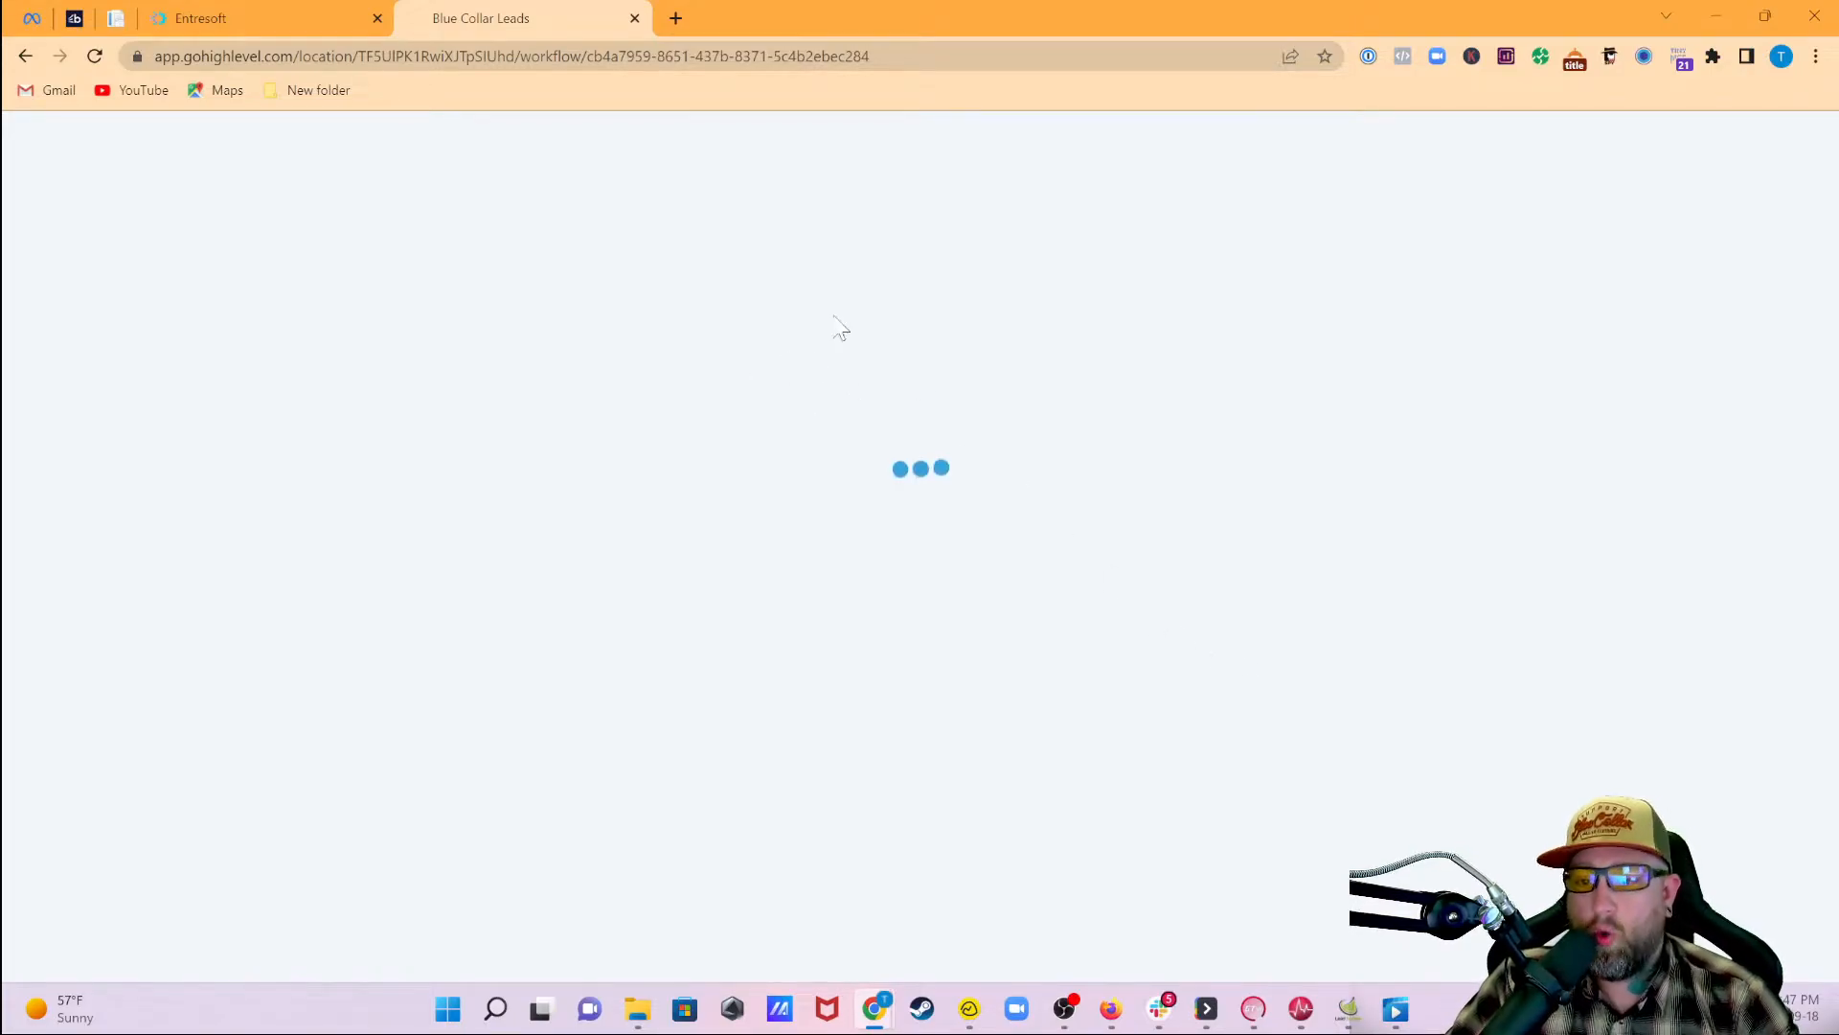
Name the new workflow "Responded To Email - Cold Email Manifesto"
{"action": "left_click", "coordinate": [988, 146]}
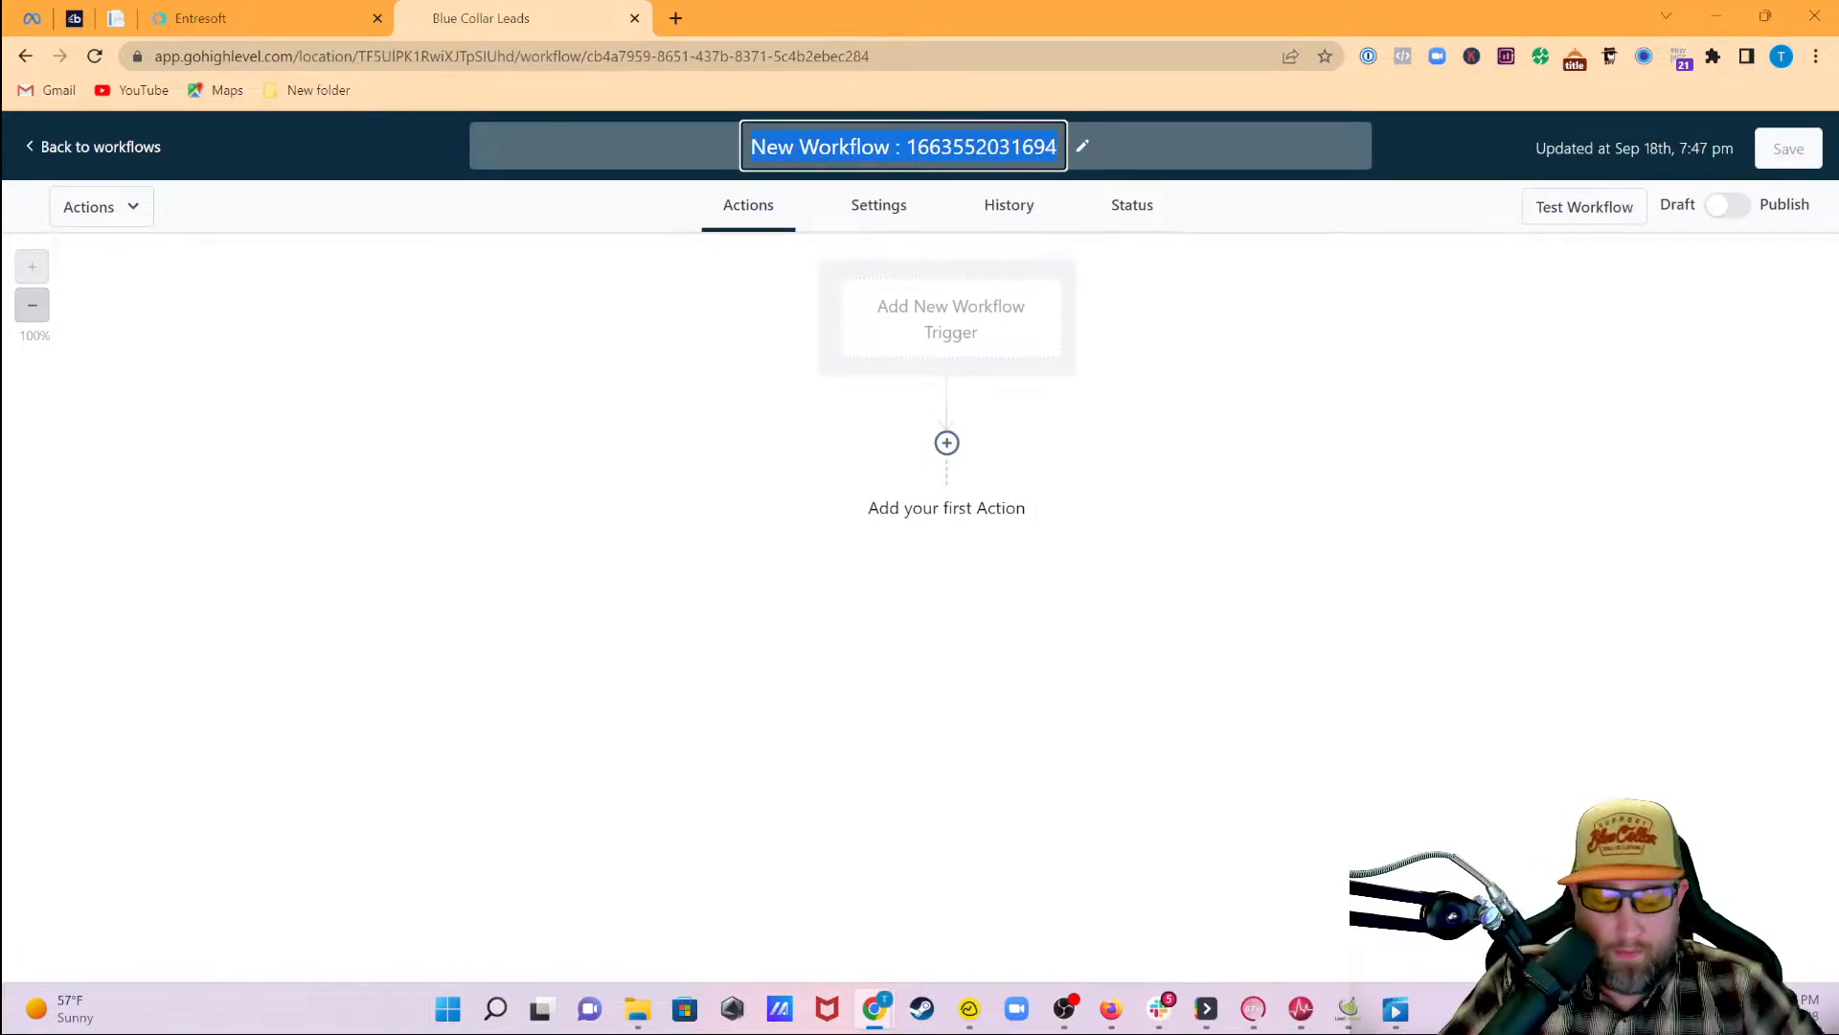
{"action": "type", "text": "Responded "}
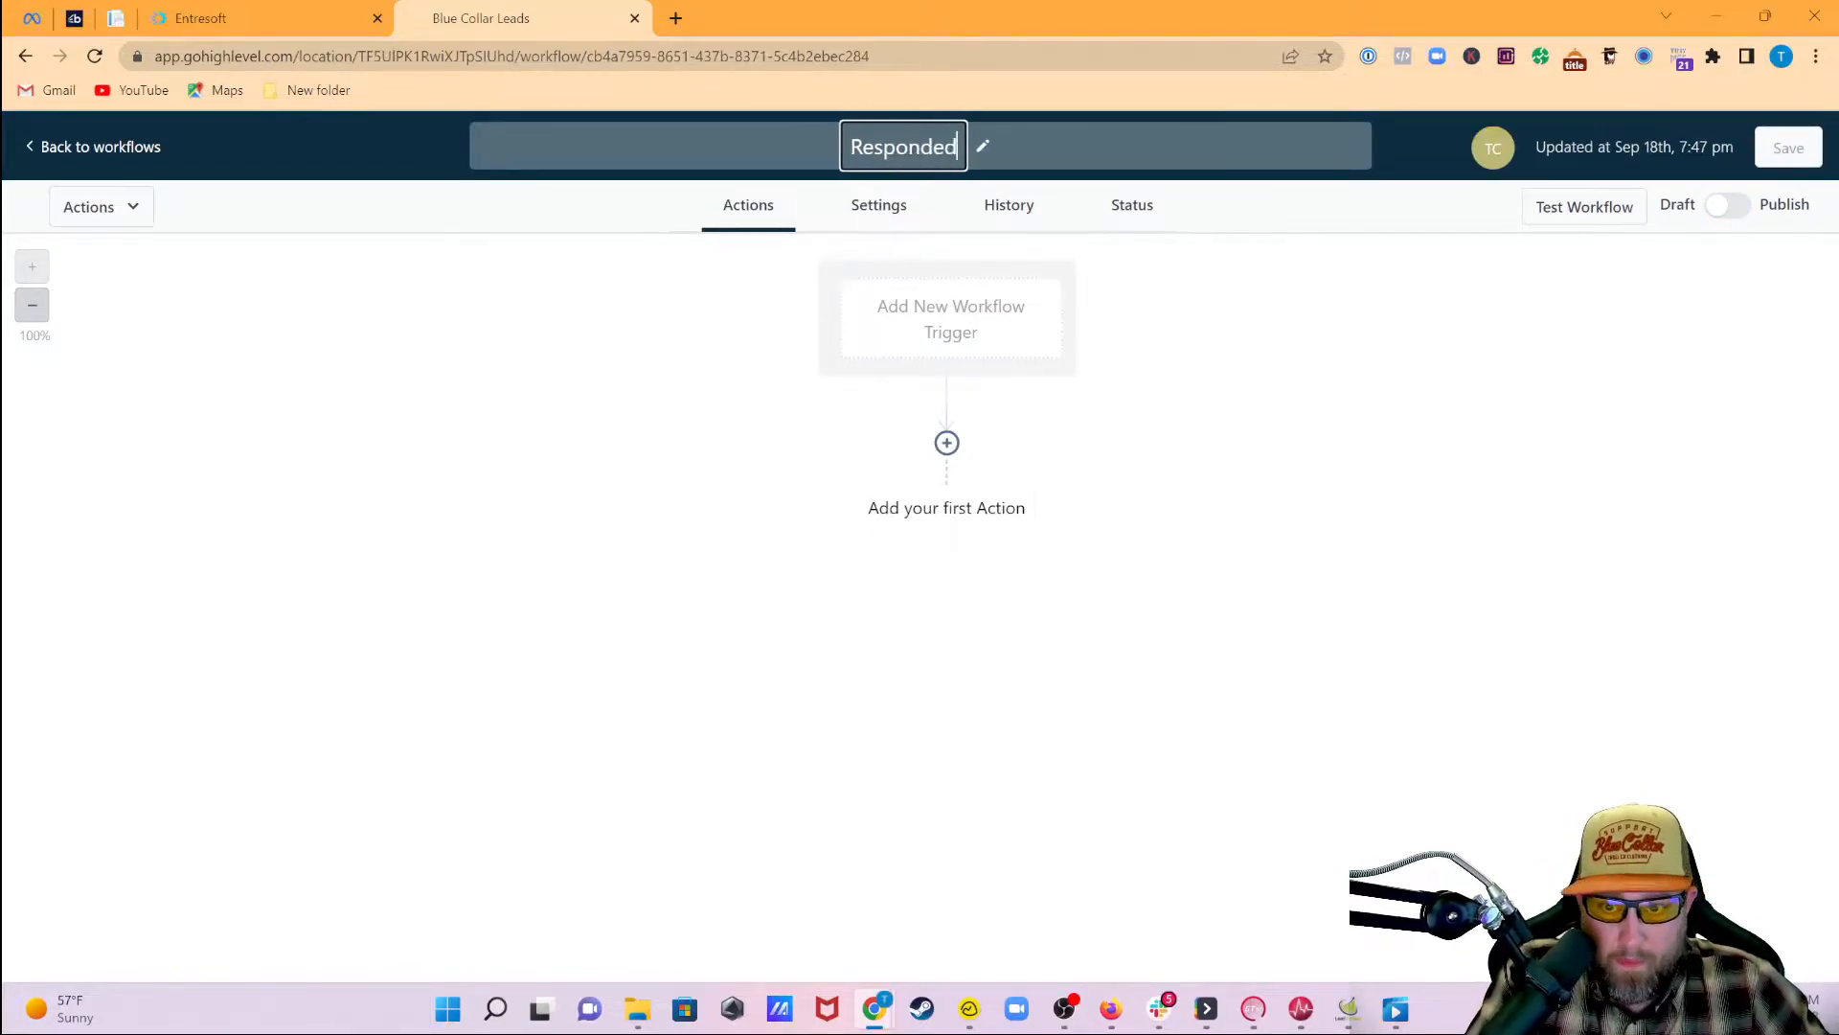
{"action": "type", "text": "To "}
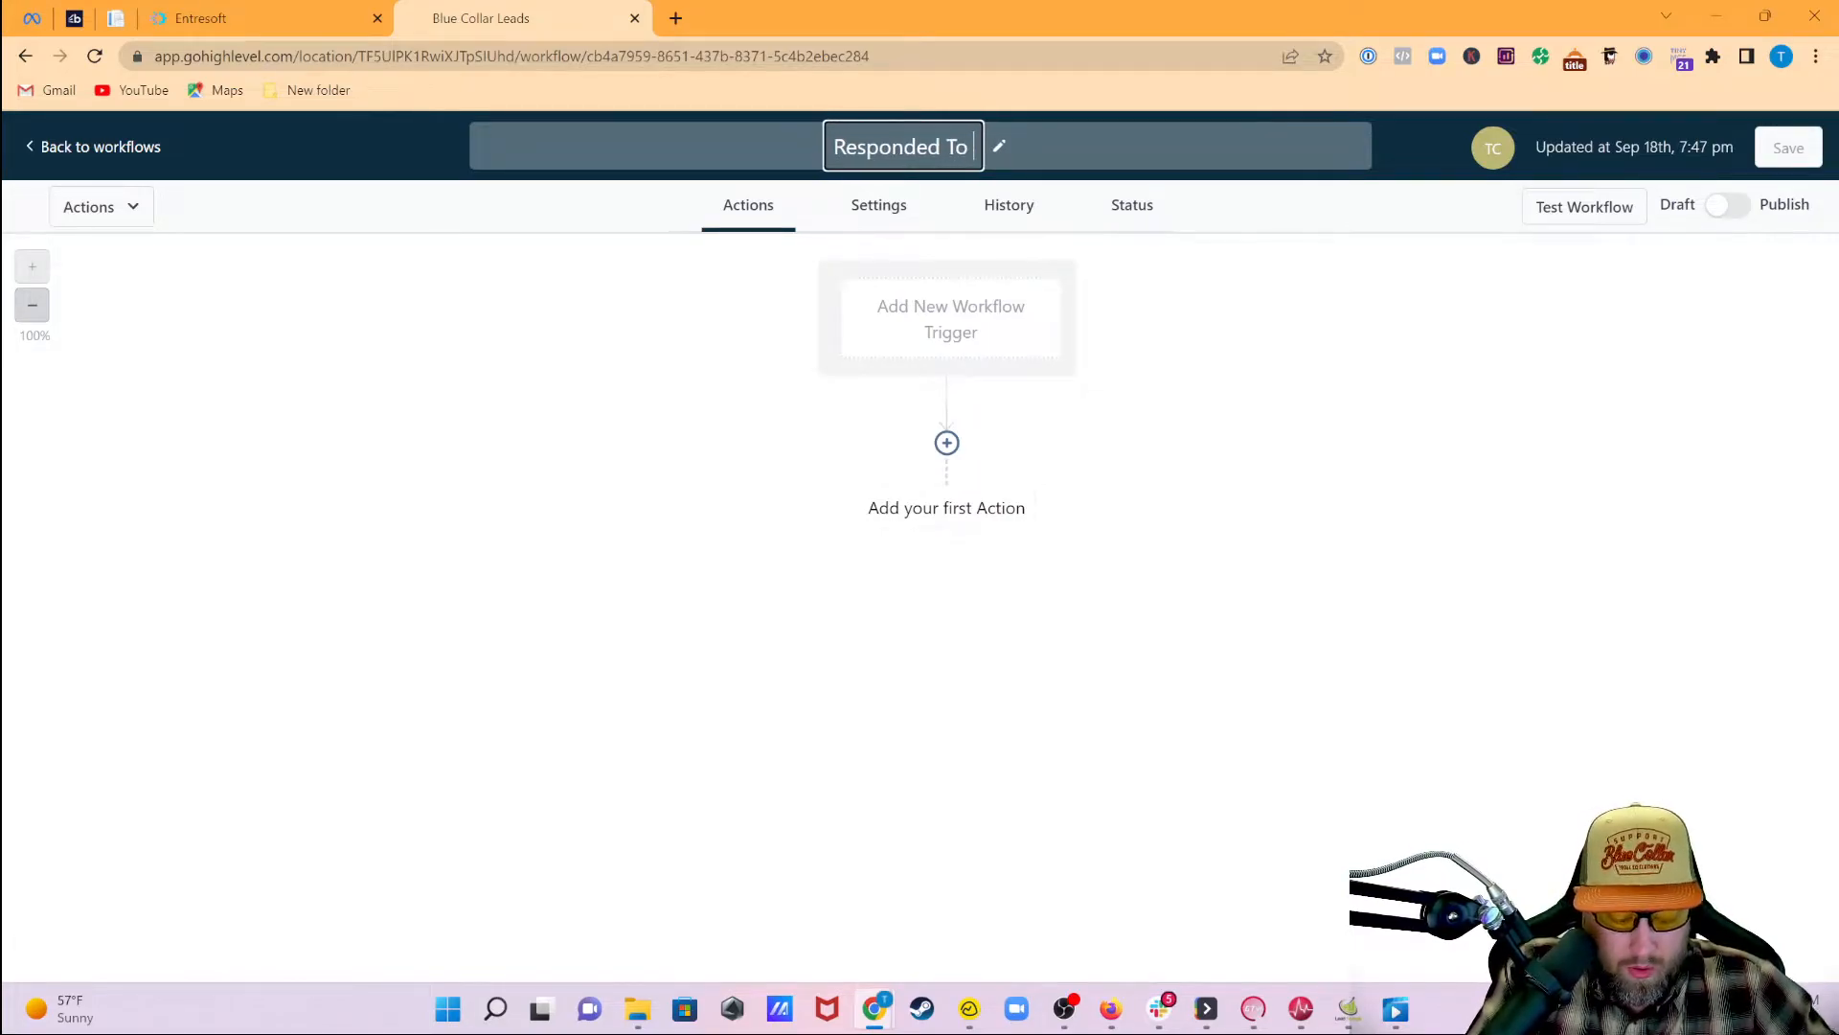
{"action": "type", "text": "Email -"}
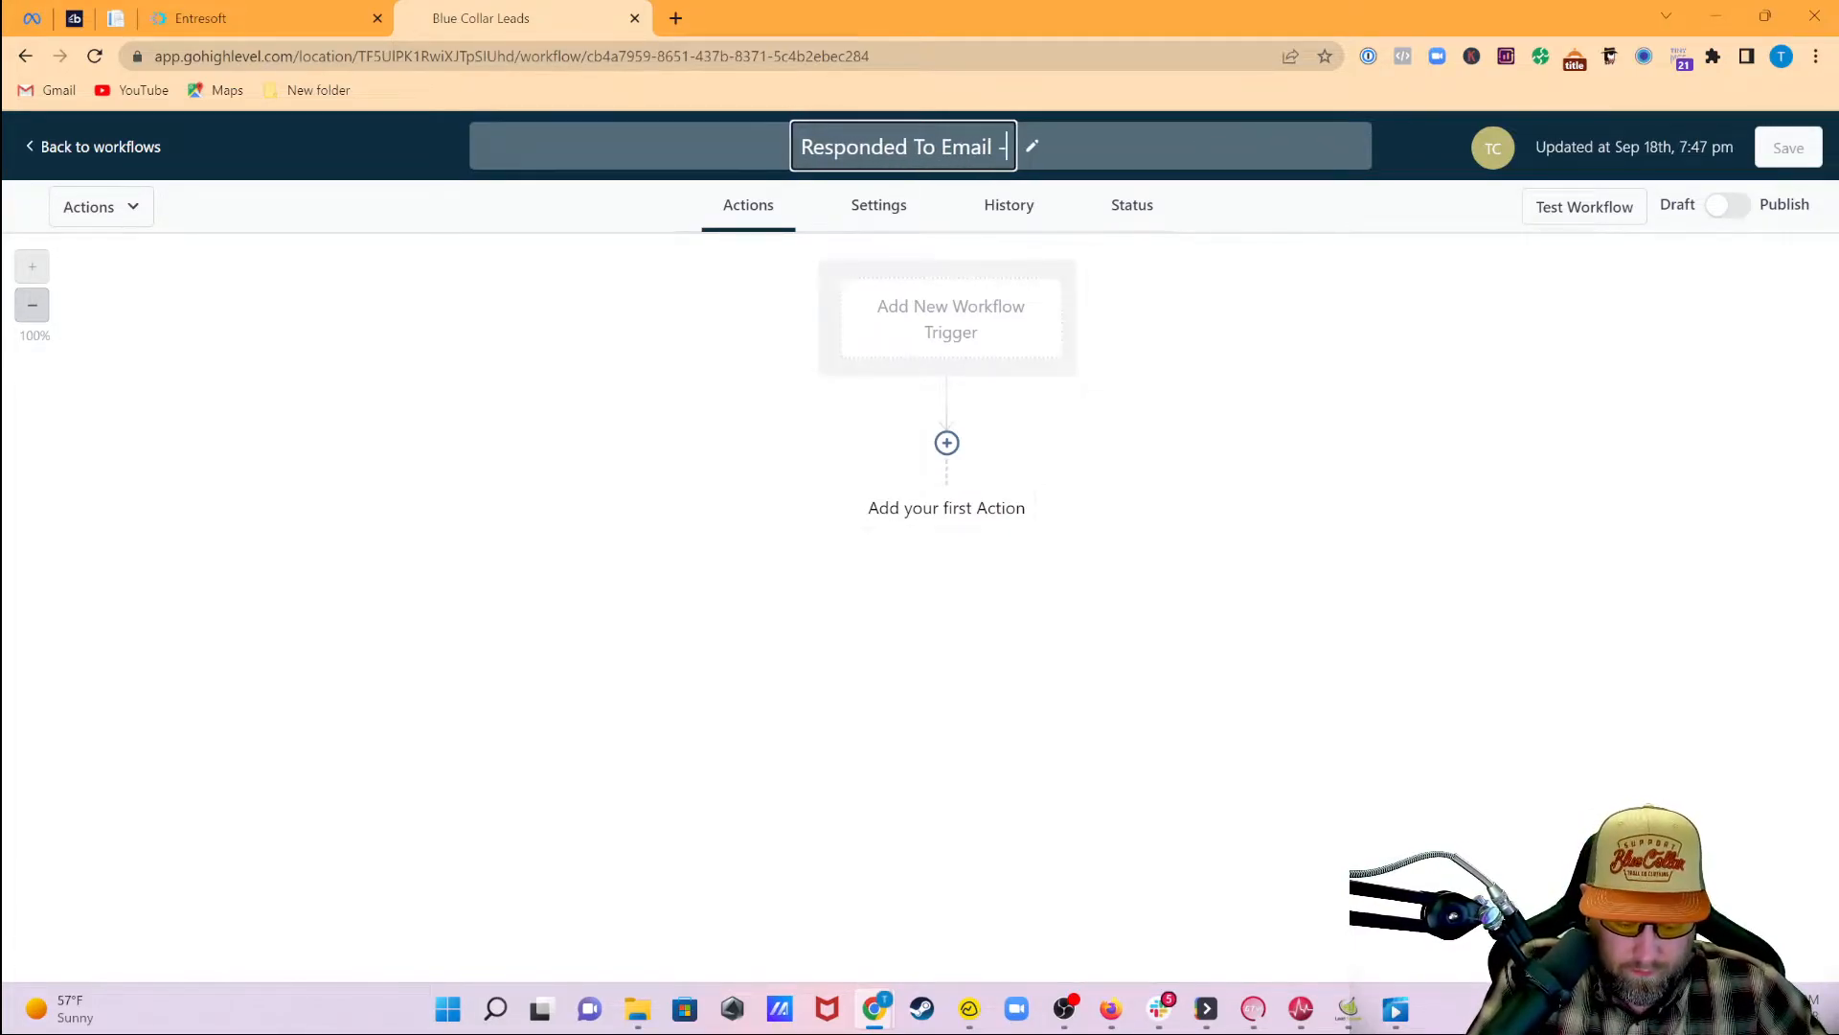
{"action": "type", "text": " Cold Email"}
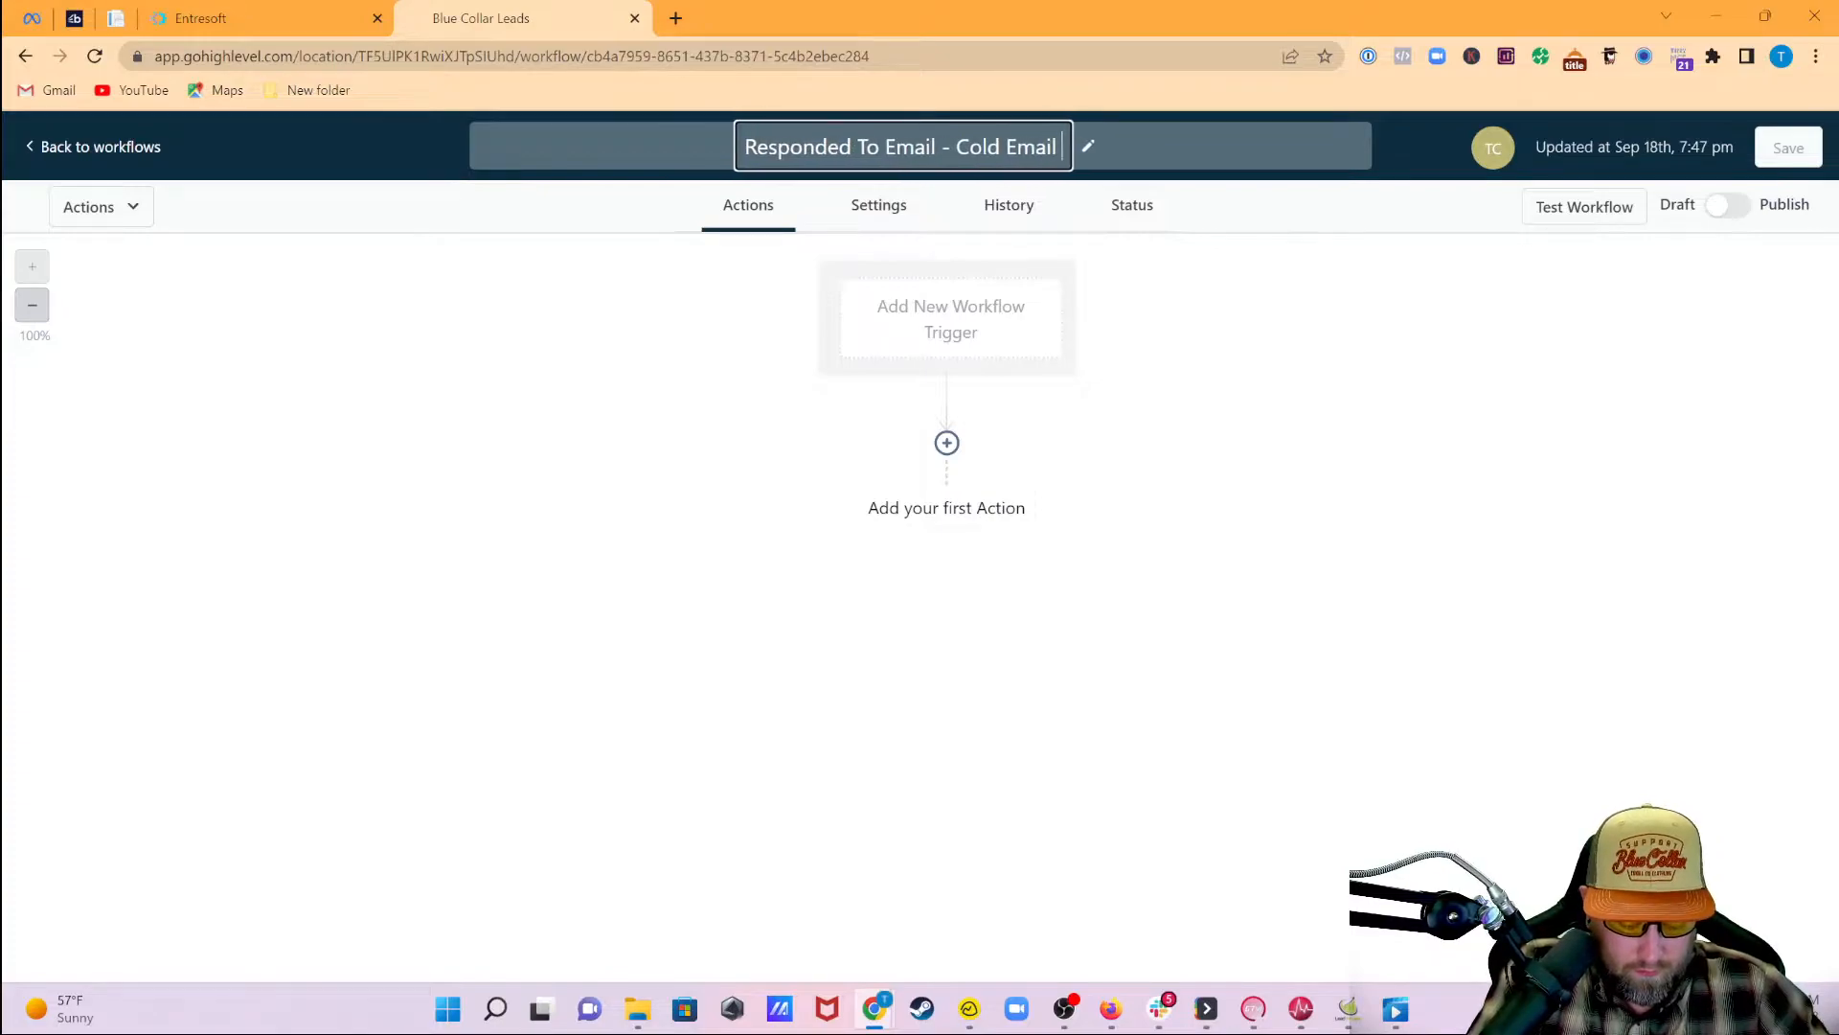
{"action": "type", "text": " Manifesto"}
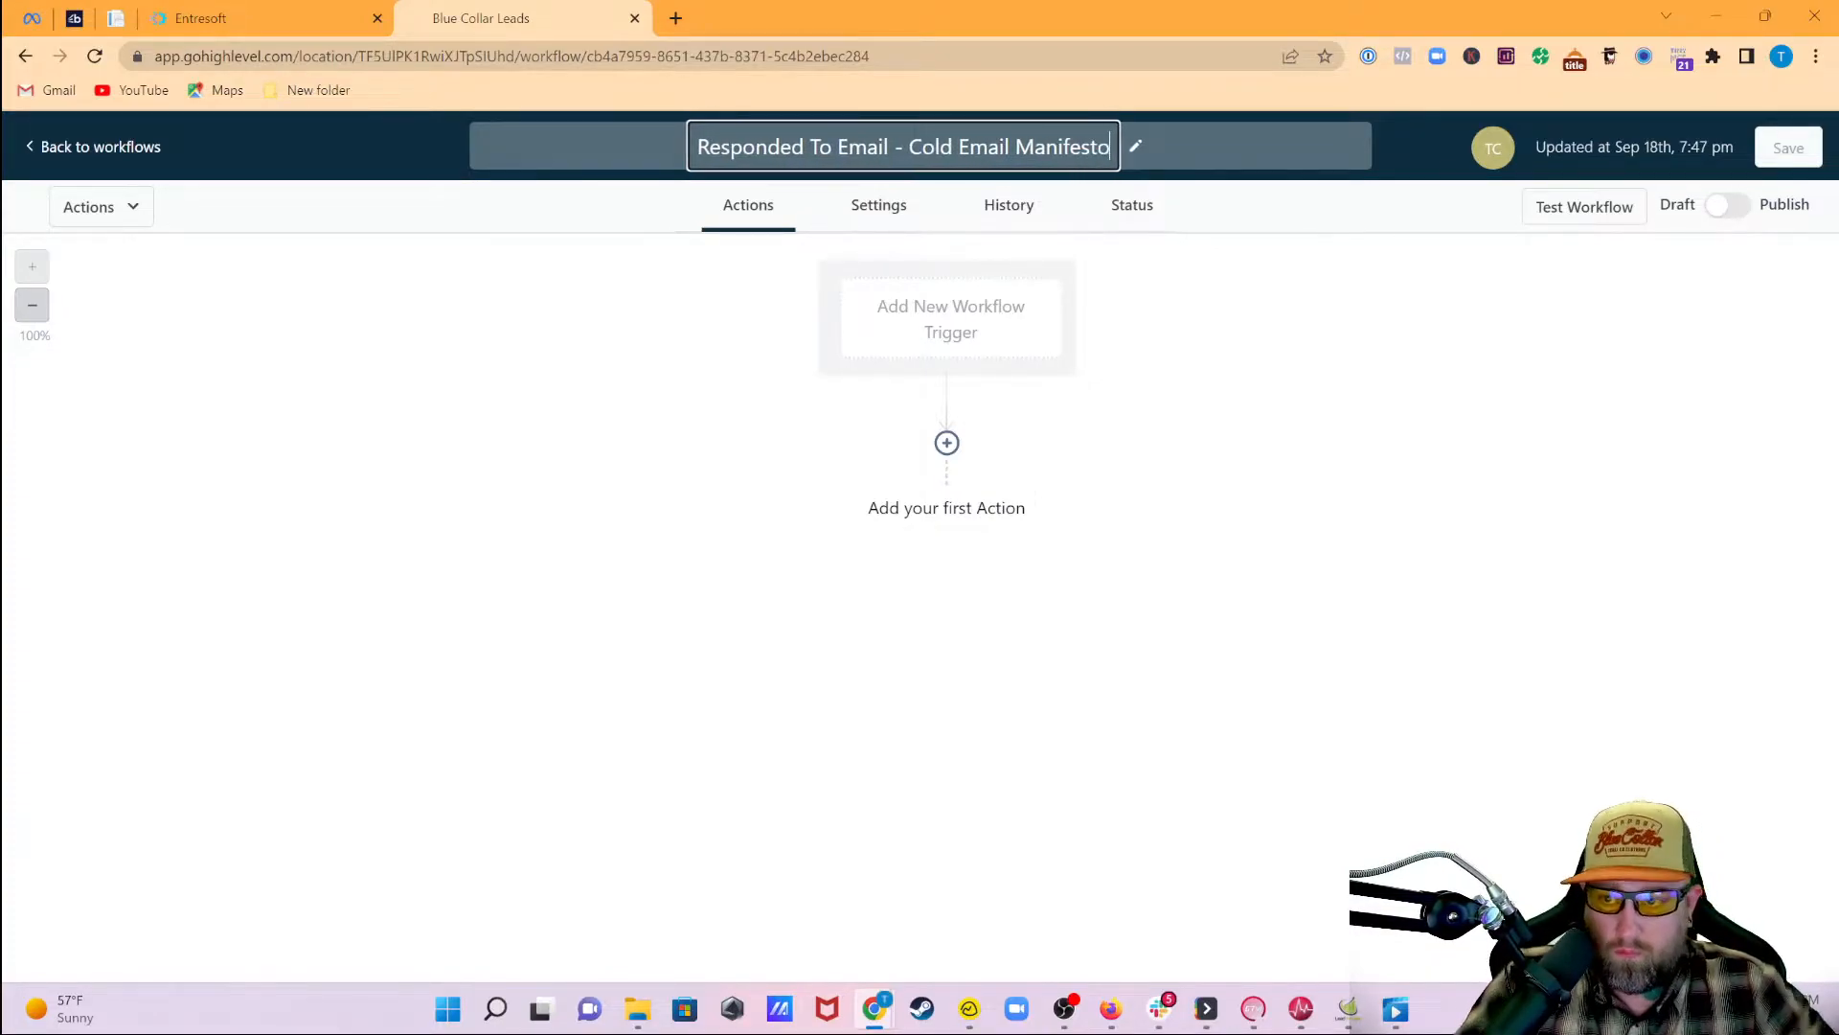
{"action": "key", "text": "Return"}
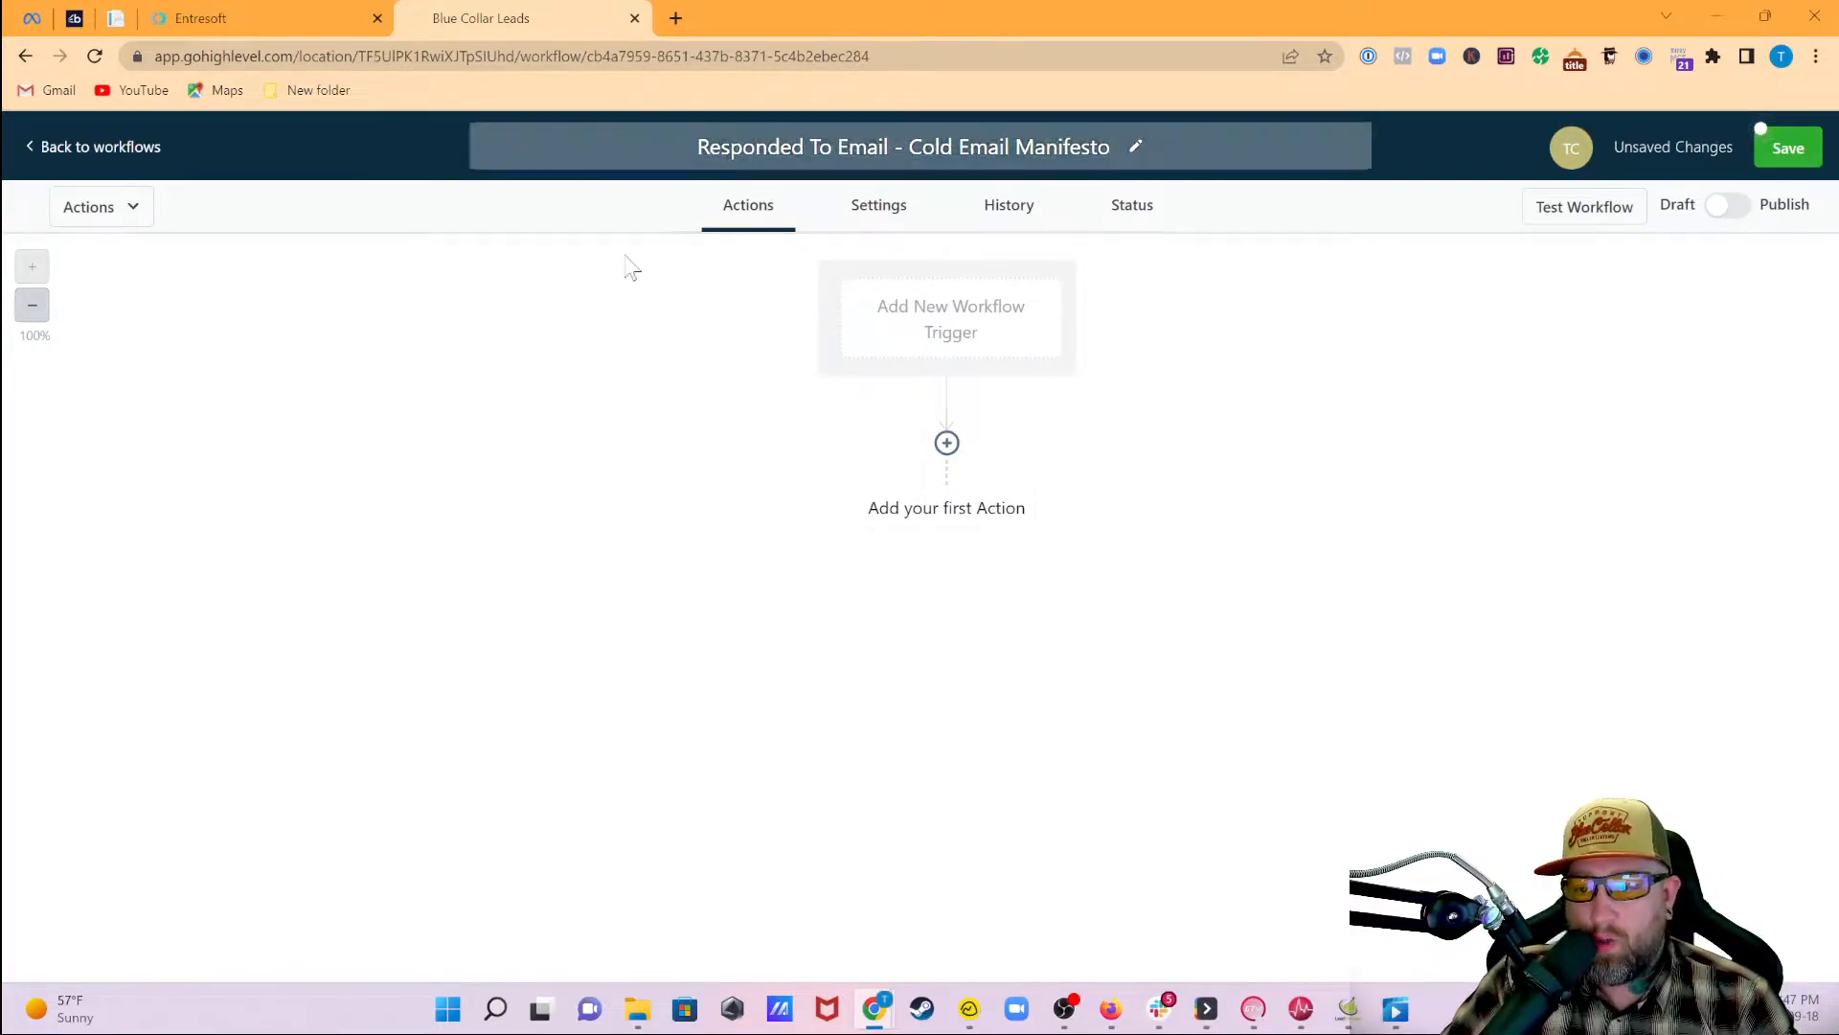
Start a Customer Replied workflow trigger and name it "Customer Replied - Plumber"
{"action": "left_click", "coordinate": [979, 337]}
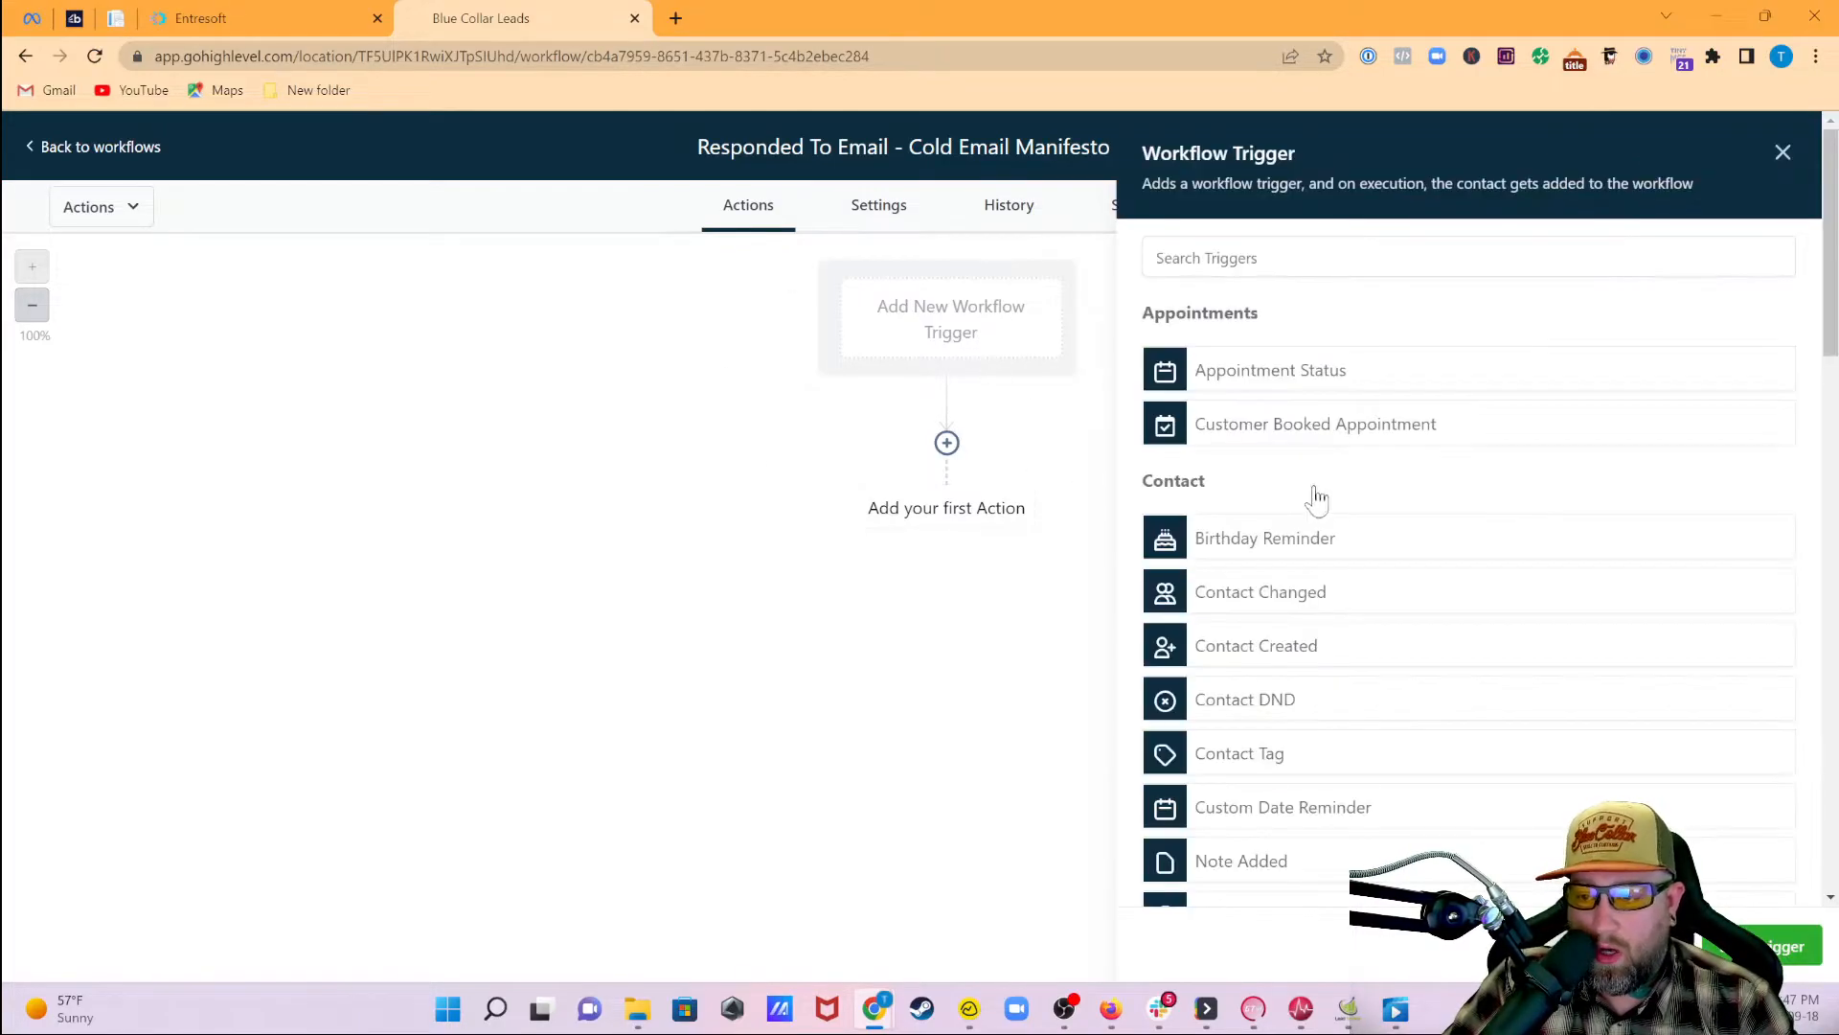
{"action": "scroll", "coordinate": [1351, 651], "scroll_direction": "down", "scroll_amount": 3}
{"action": "scroll", "coordinate": [1307, 613], "scroll_direction": "up", "scroll_amount": 3}
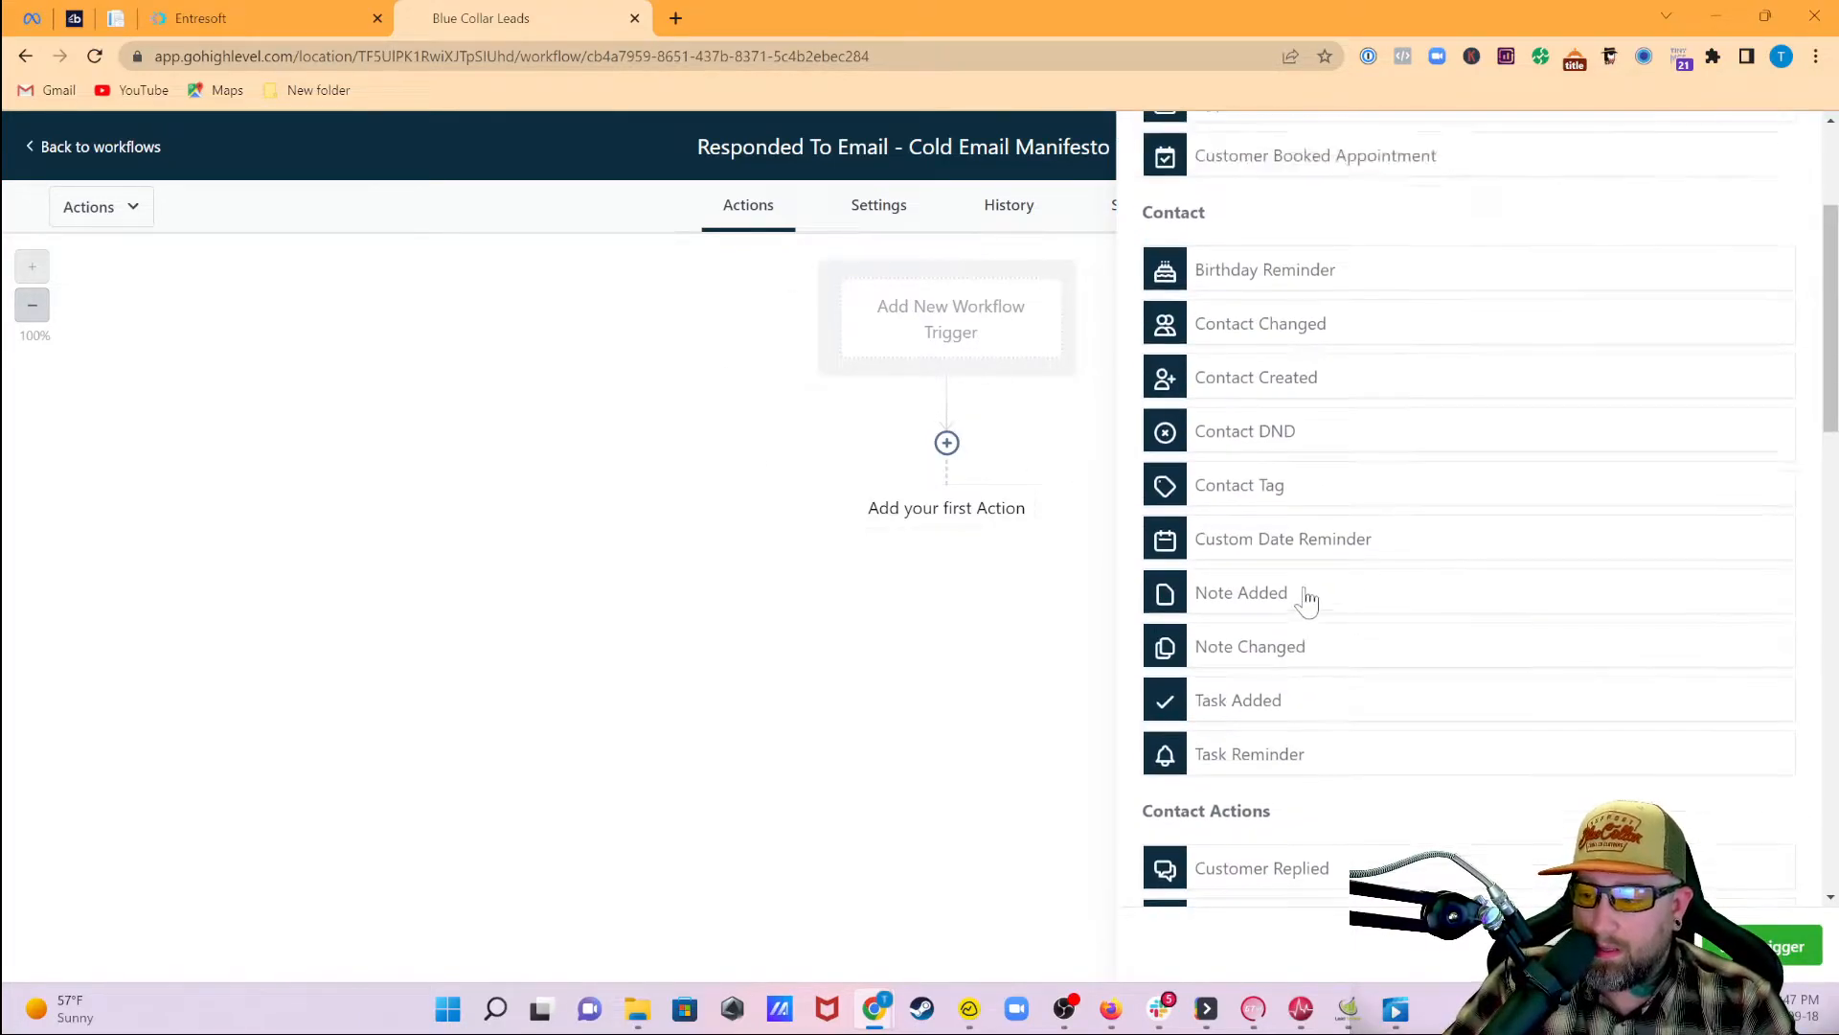
{"action": "scroll", "coordinate": [1274, 460], "scroll_direction": "down", "scroll_amount": 5}
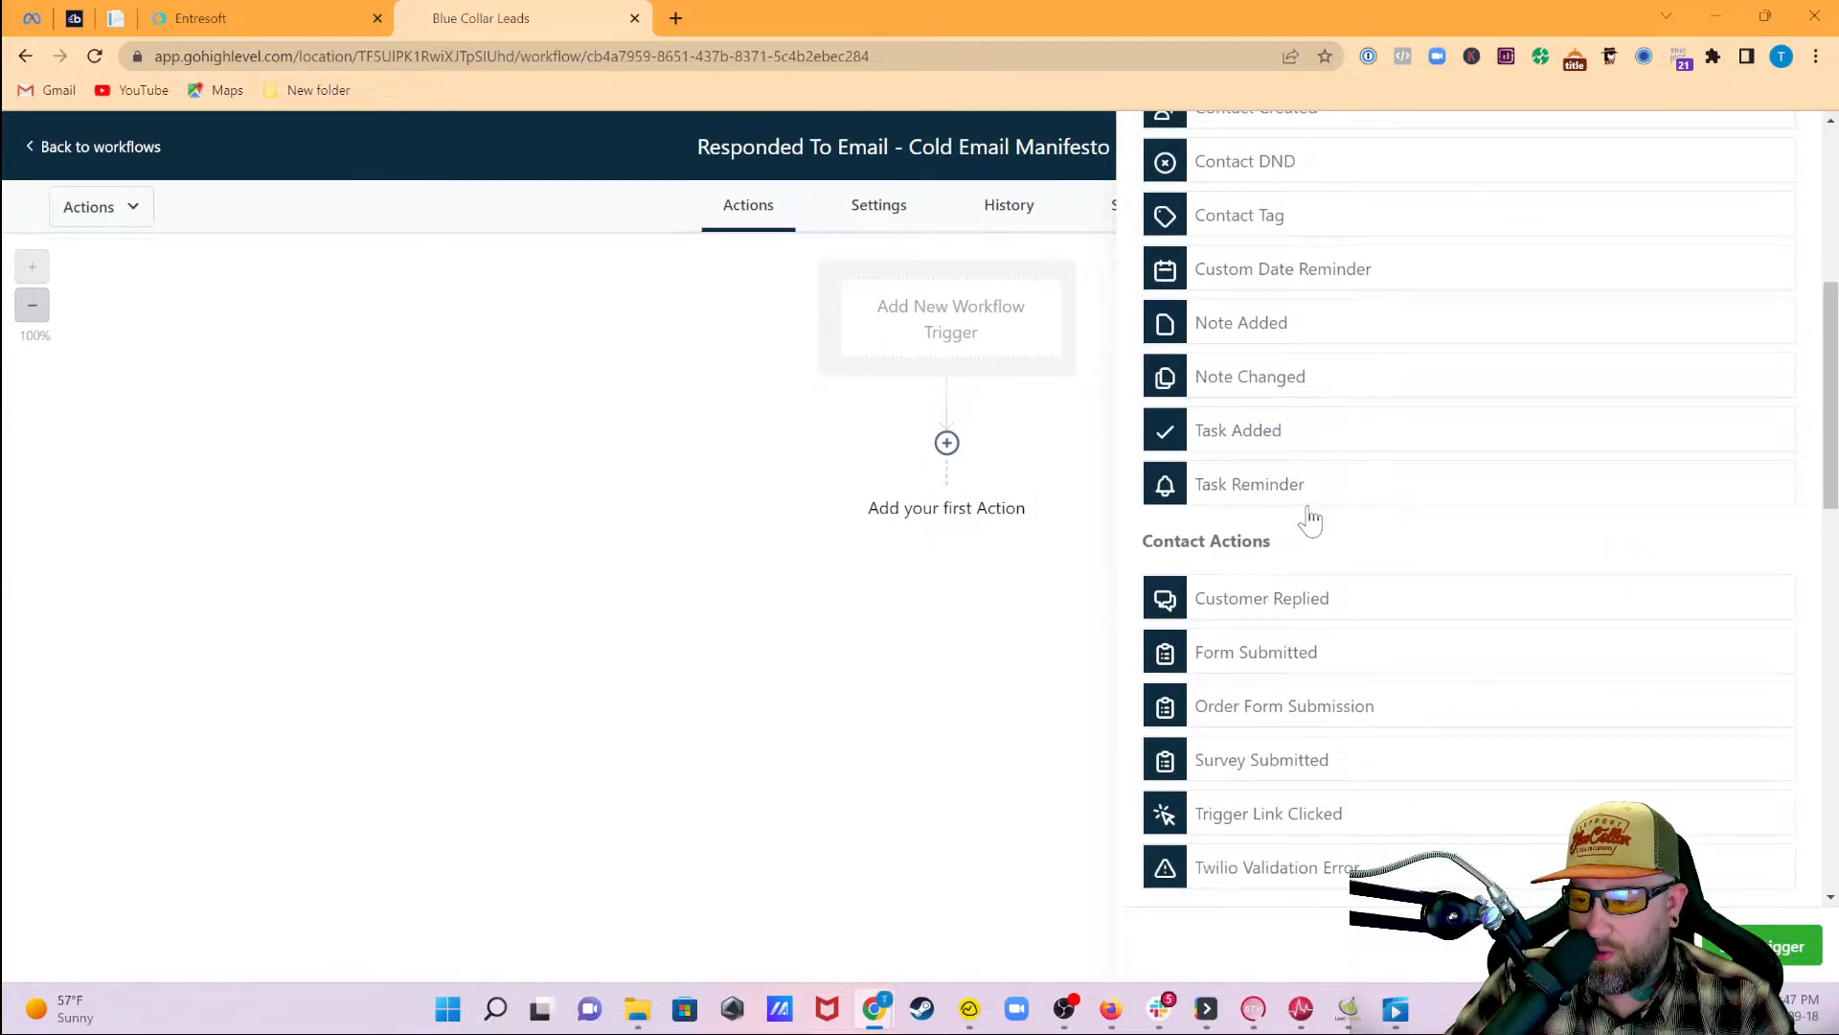
{"action": "left_click", "coordinate": [1330, 612]}
{"action": "left_click", "coordinate": [1244, 415]}
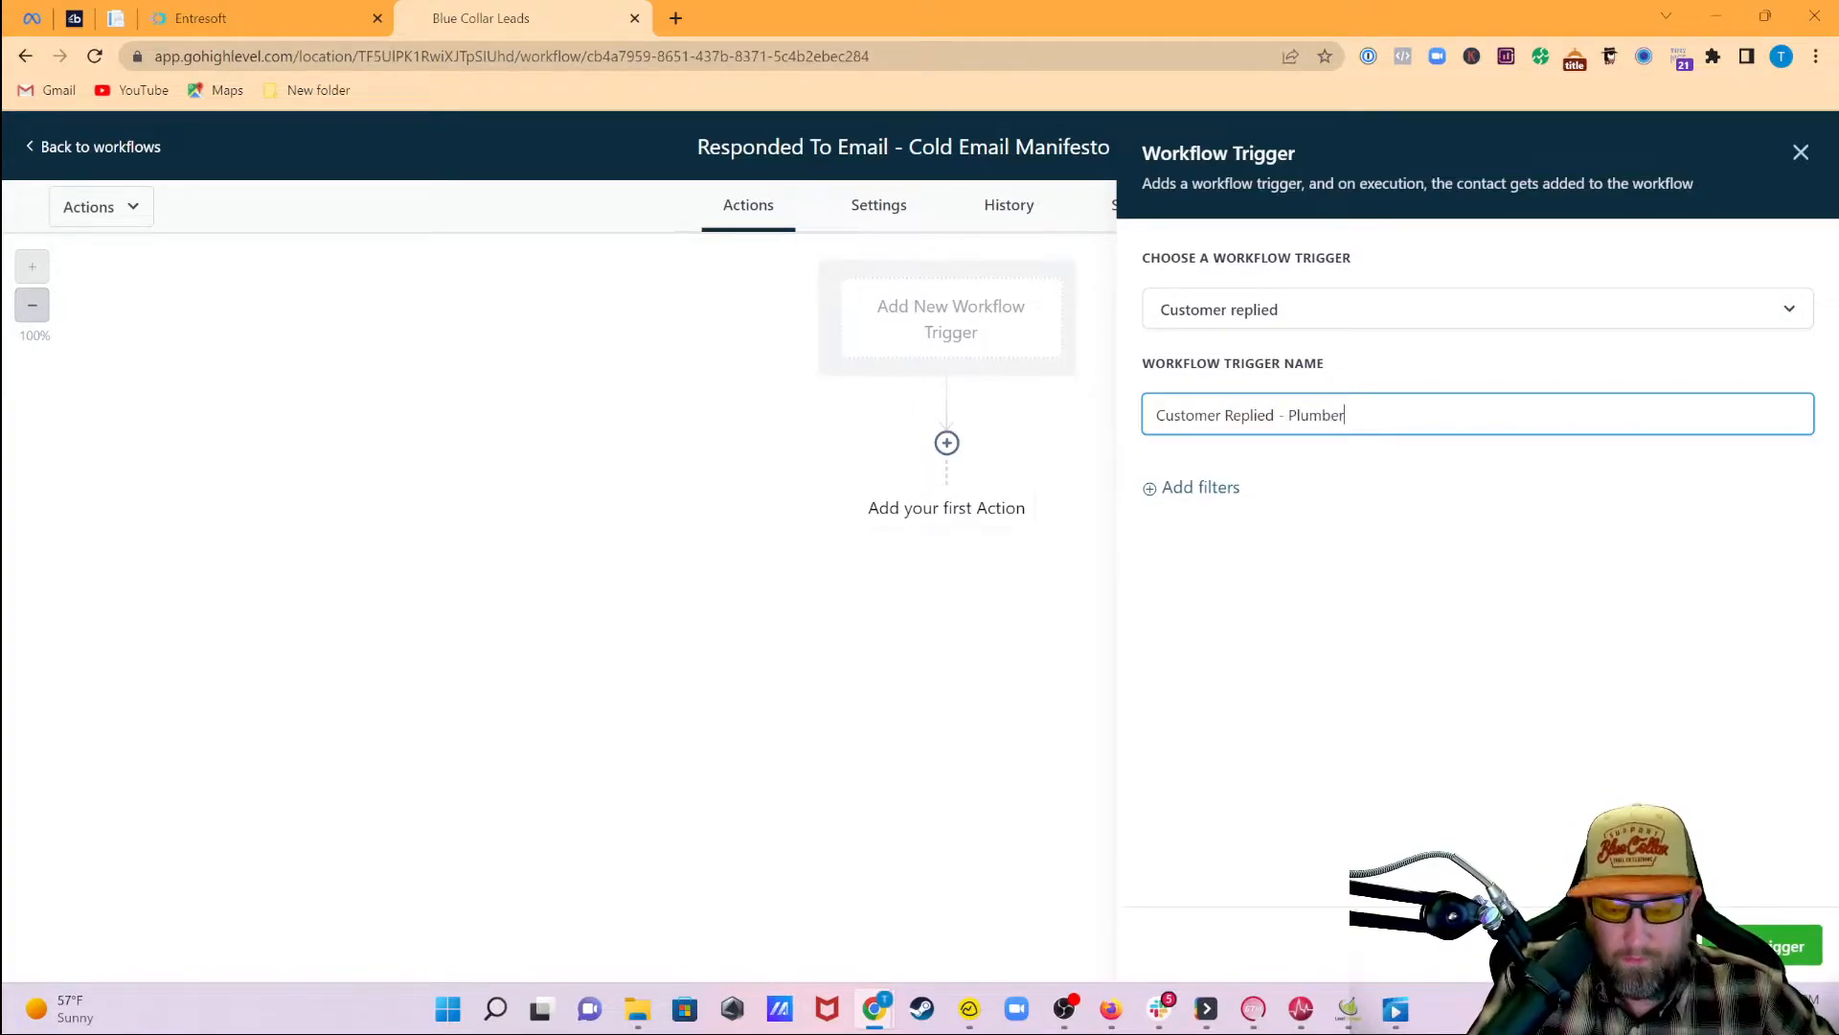
Add a Replied to Workflow filter set to "Pipeline Stage Changed To Send Email - Plumber" and save the Plumber trigger
{"action": "left_click", "coordinate": [1231, 486]}
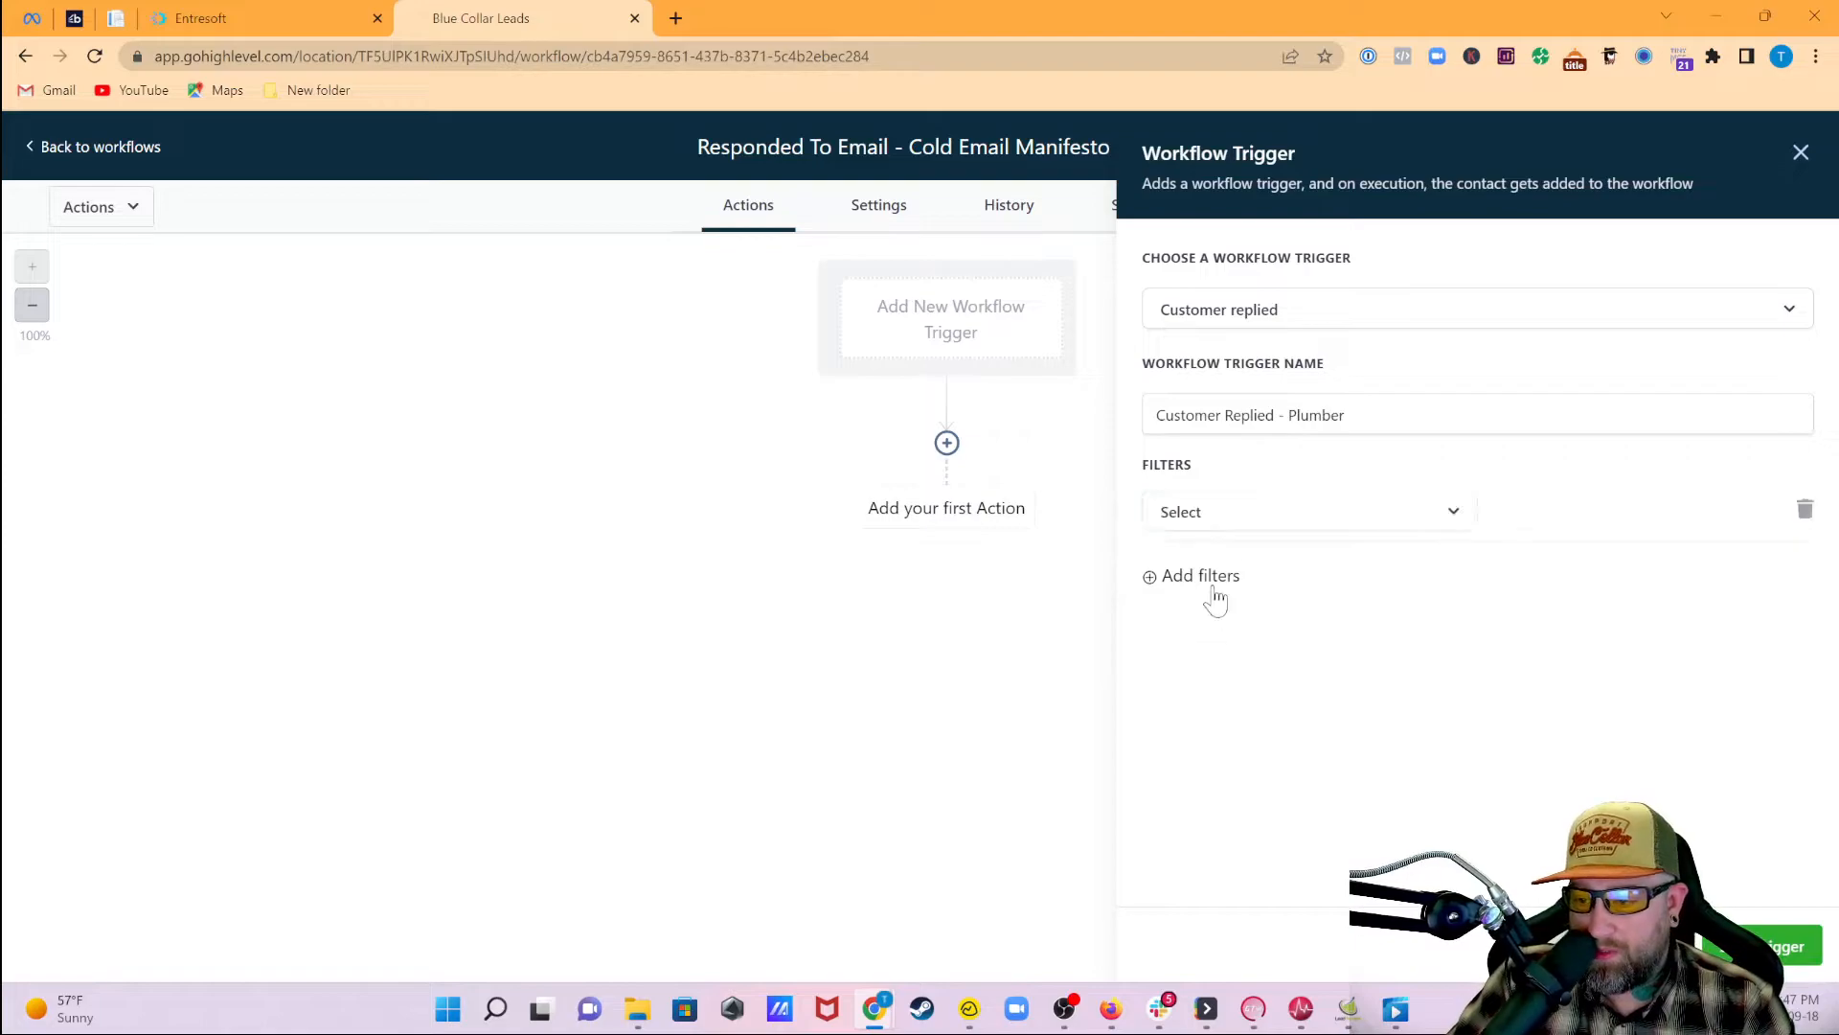
{"action": "left_click", "coordinate": [1235, 518]}
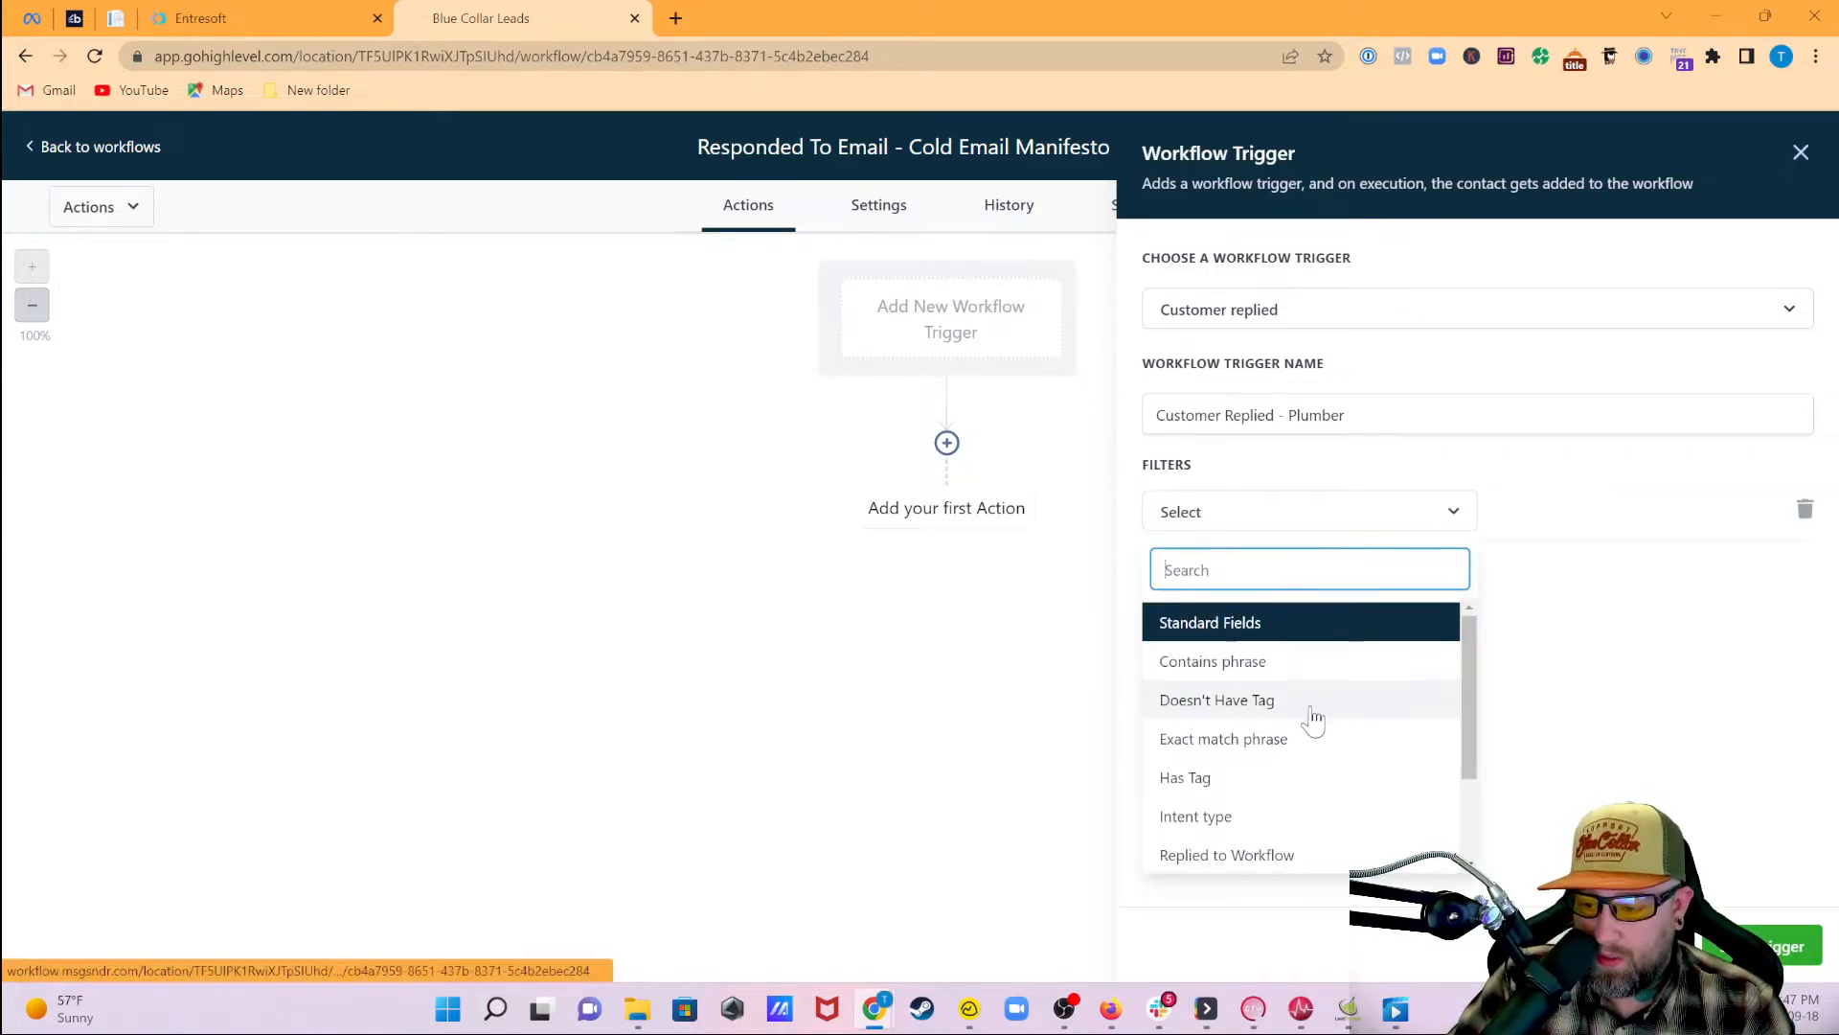
{"action": "scroll", "coordinate": [1254, 819], "scroll_direction": "down", "scroll_amount": 2}
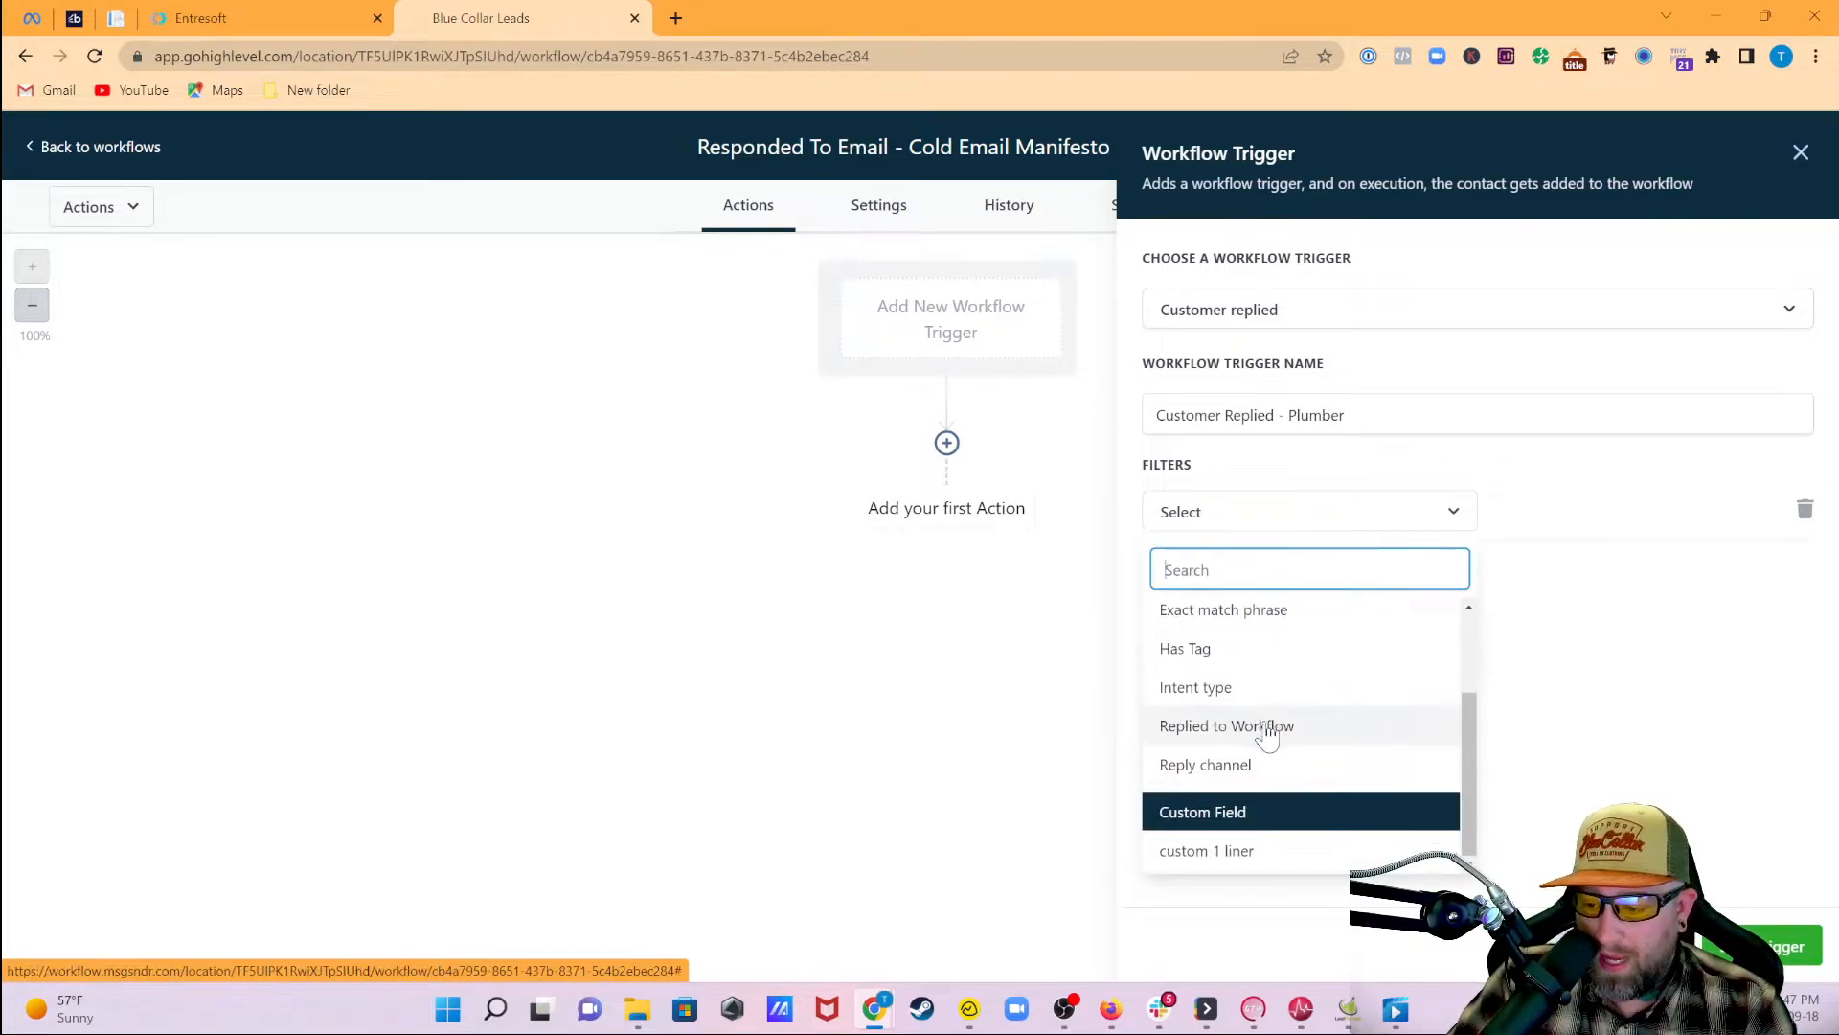
{"action": "left_click", "coordinate": [1250, 728]}
{"action": "left_click", "coordinate": [1592, 526]}
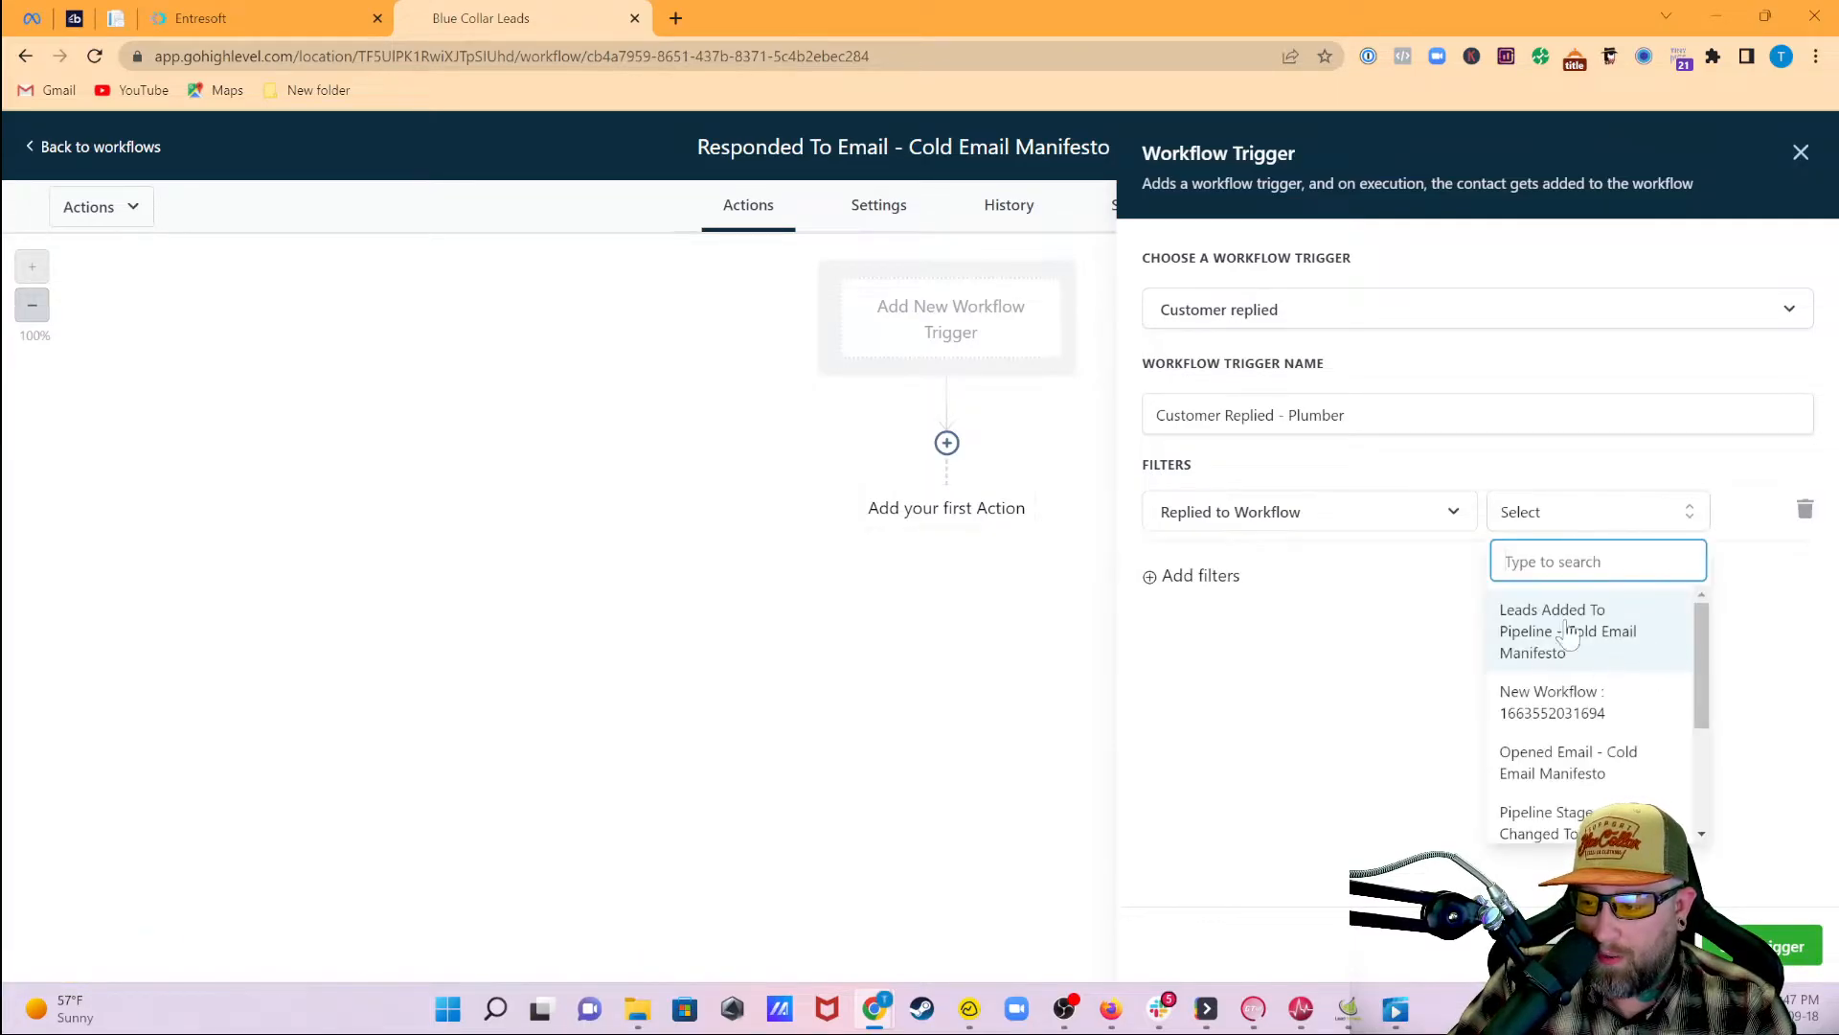
{"action": "scroll", "coordinate": [1604, 704], "scroll_direction": "down", "scroll_amount": 5}
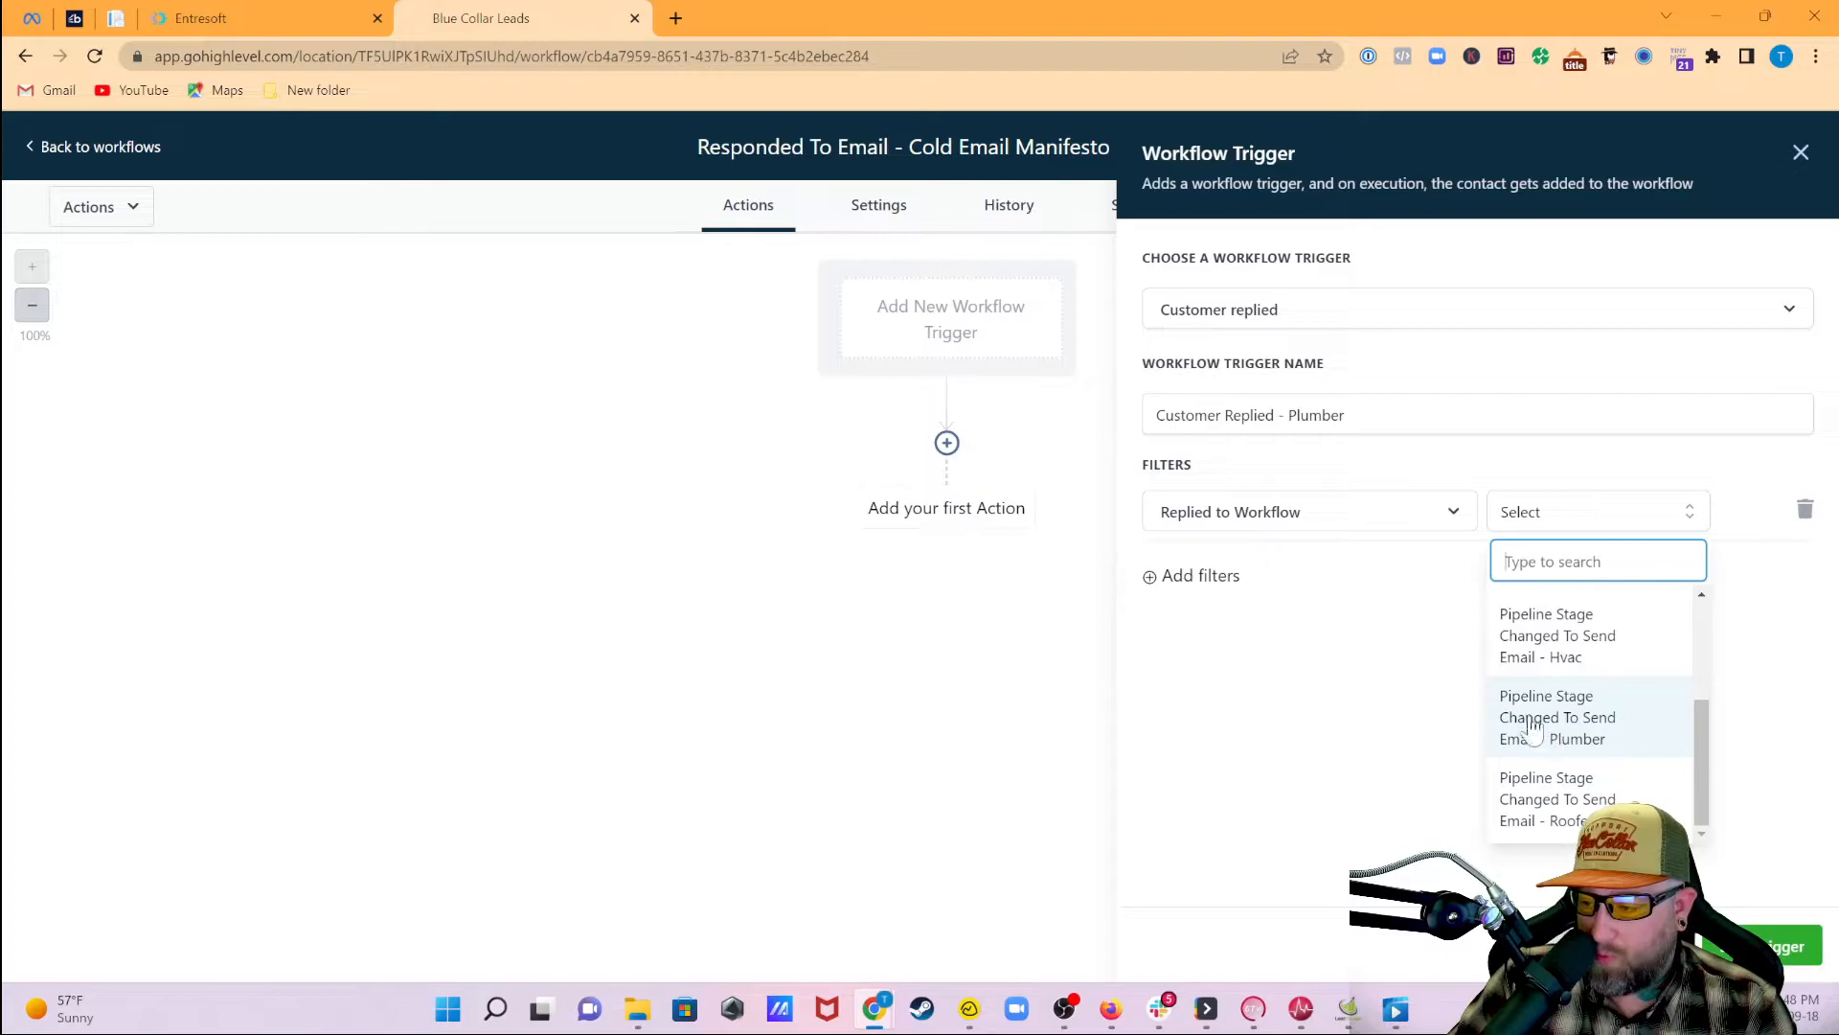
{"action": "left_click", "coordinate": [1574, 738]}
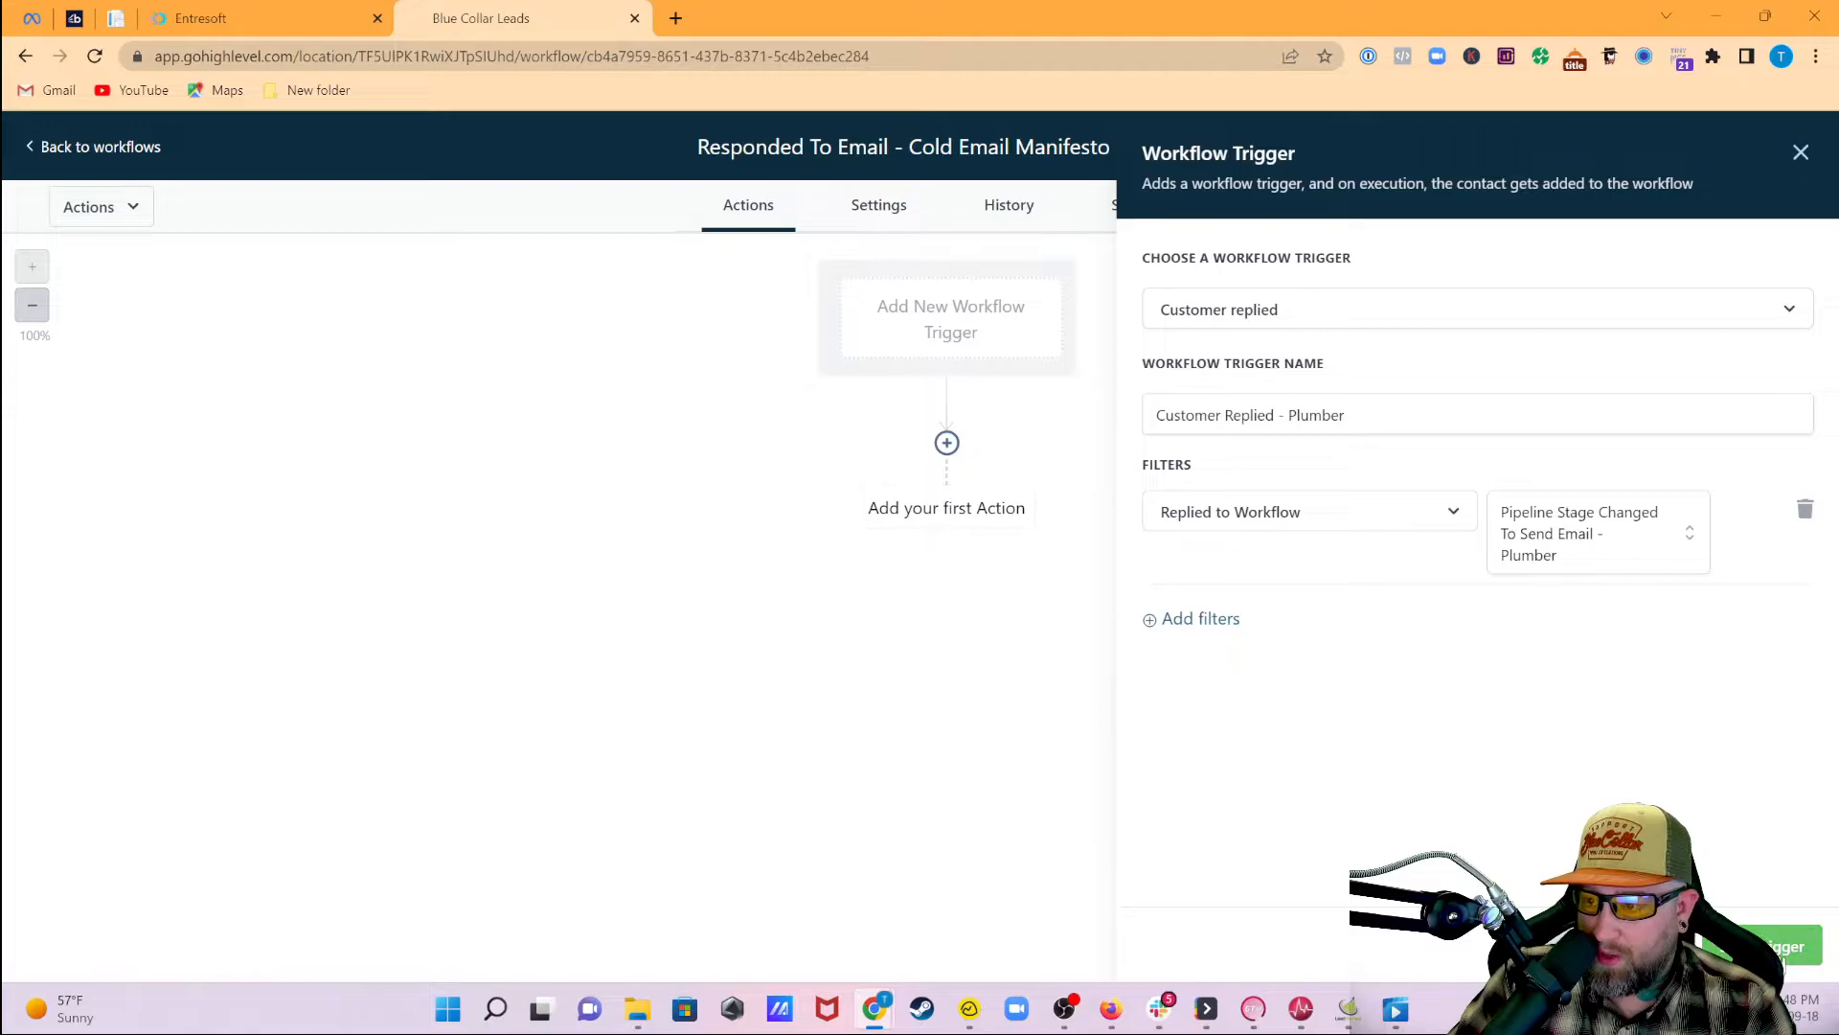
{"action": "left_click", "coordinate": [1790, 960]}
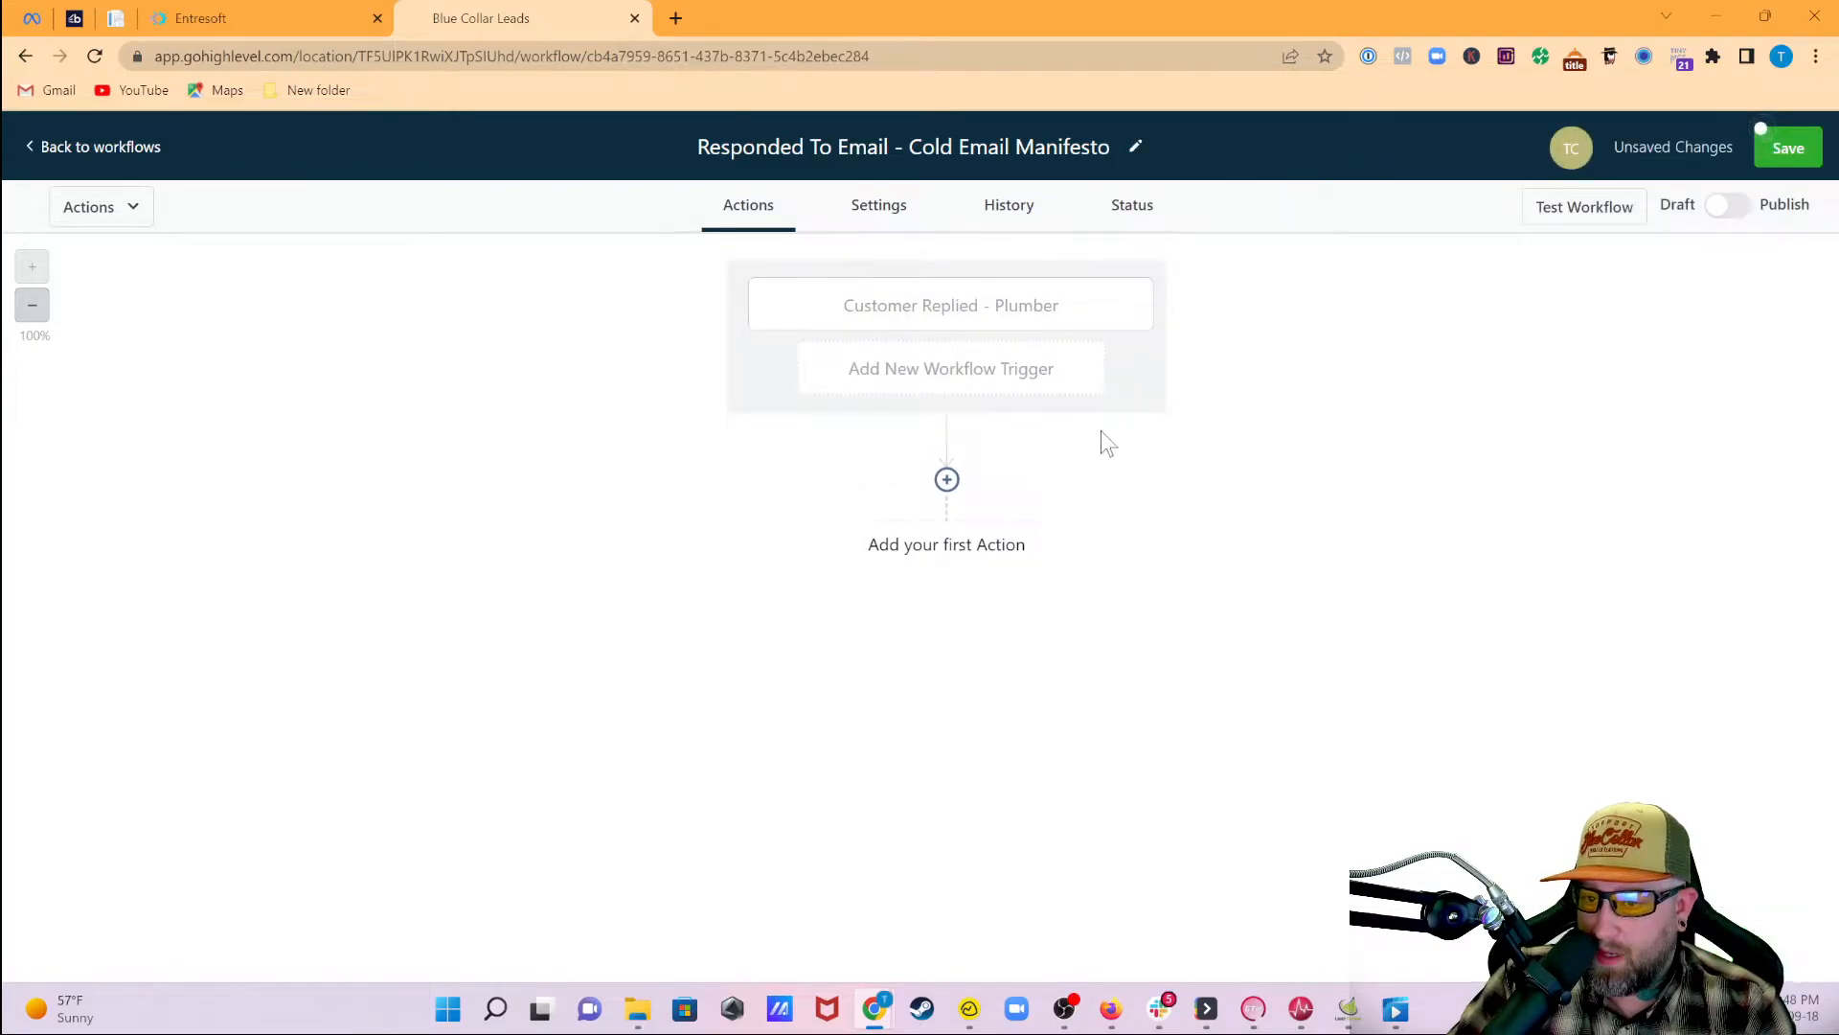
Start a second Customer Replied workflow trigger and name it "Customer Replied - Hvac"
{"action": "left_click", "coordinate": [1015, 376]}
{"action": "scroll", "coordinate": [1335, 697], "scroll_direction": "down", "scroll_amount": 5}
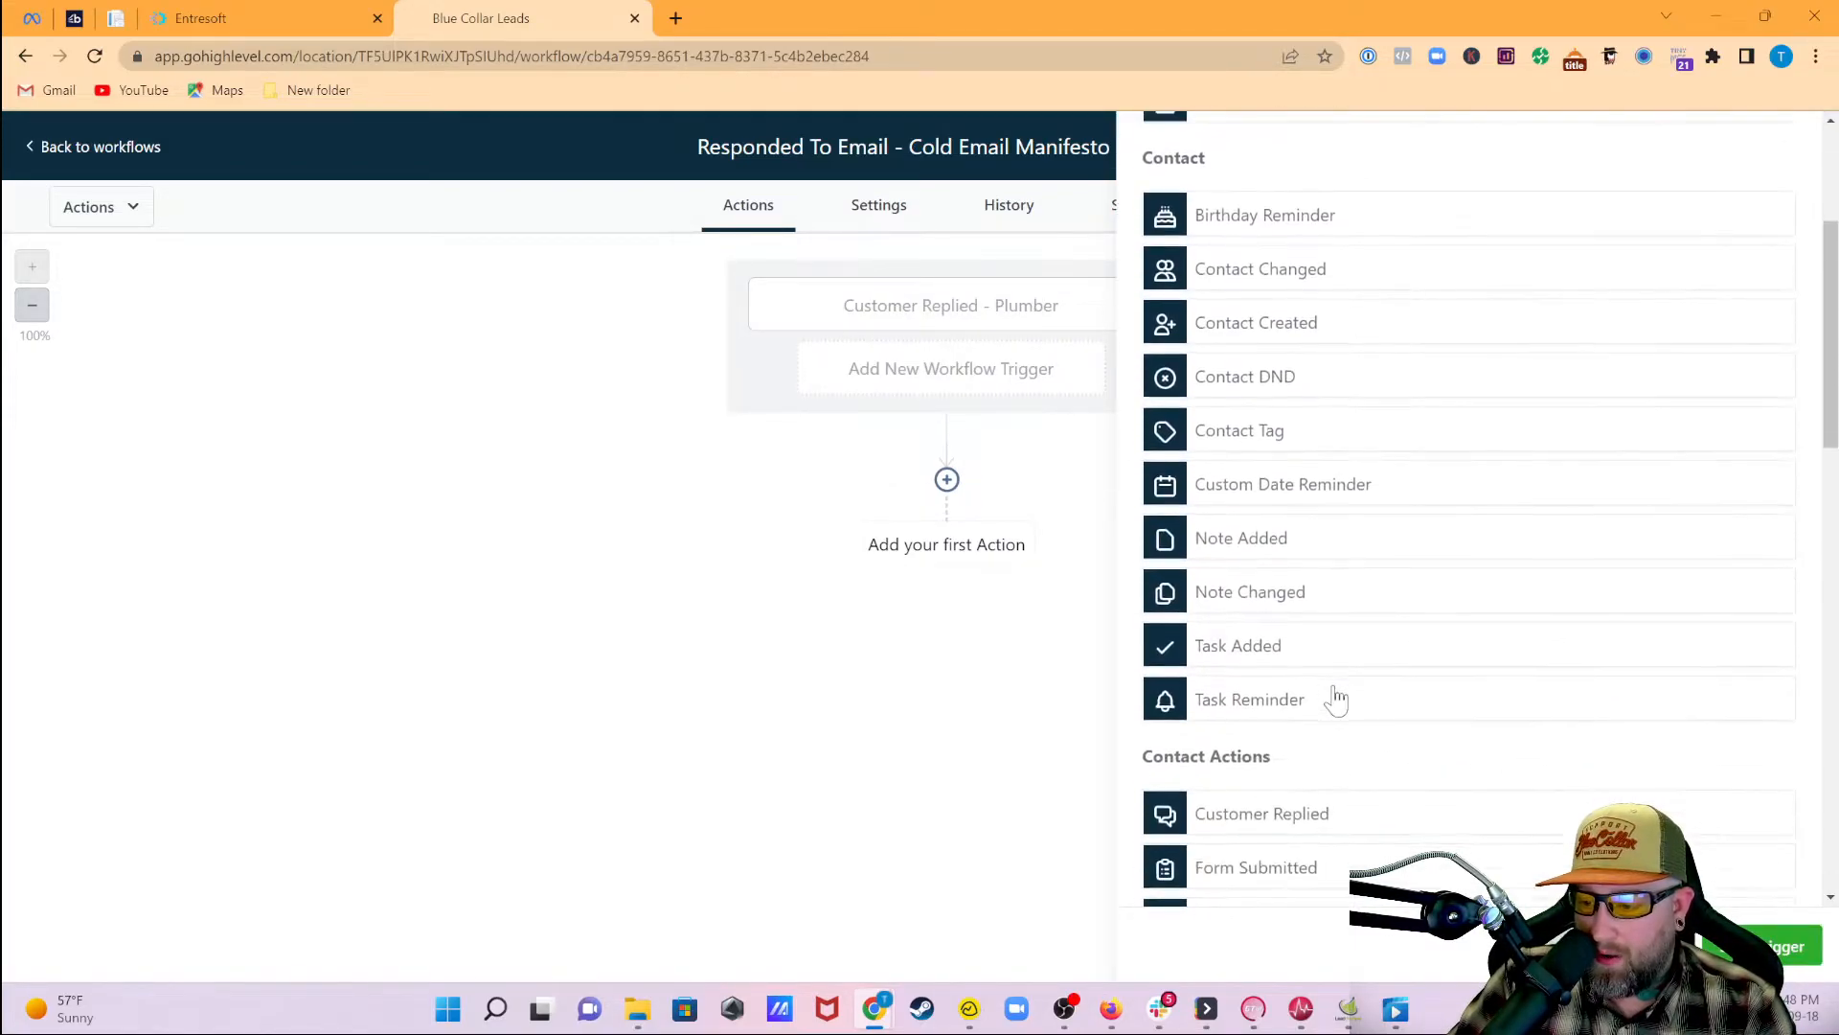
{"action": "left_click", "coordinate": [1317, 709]}
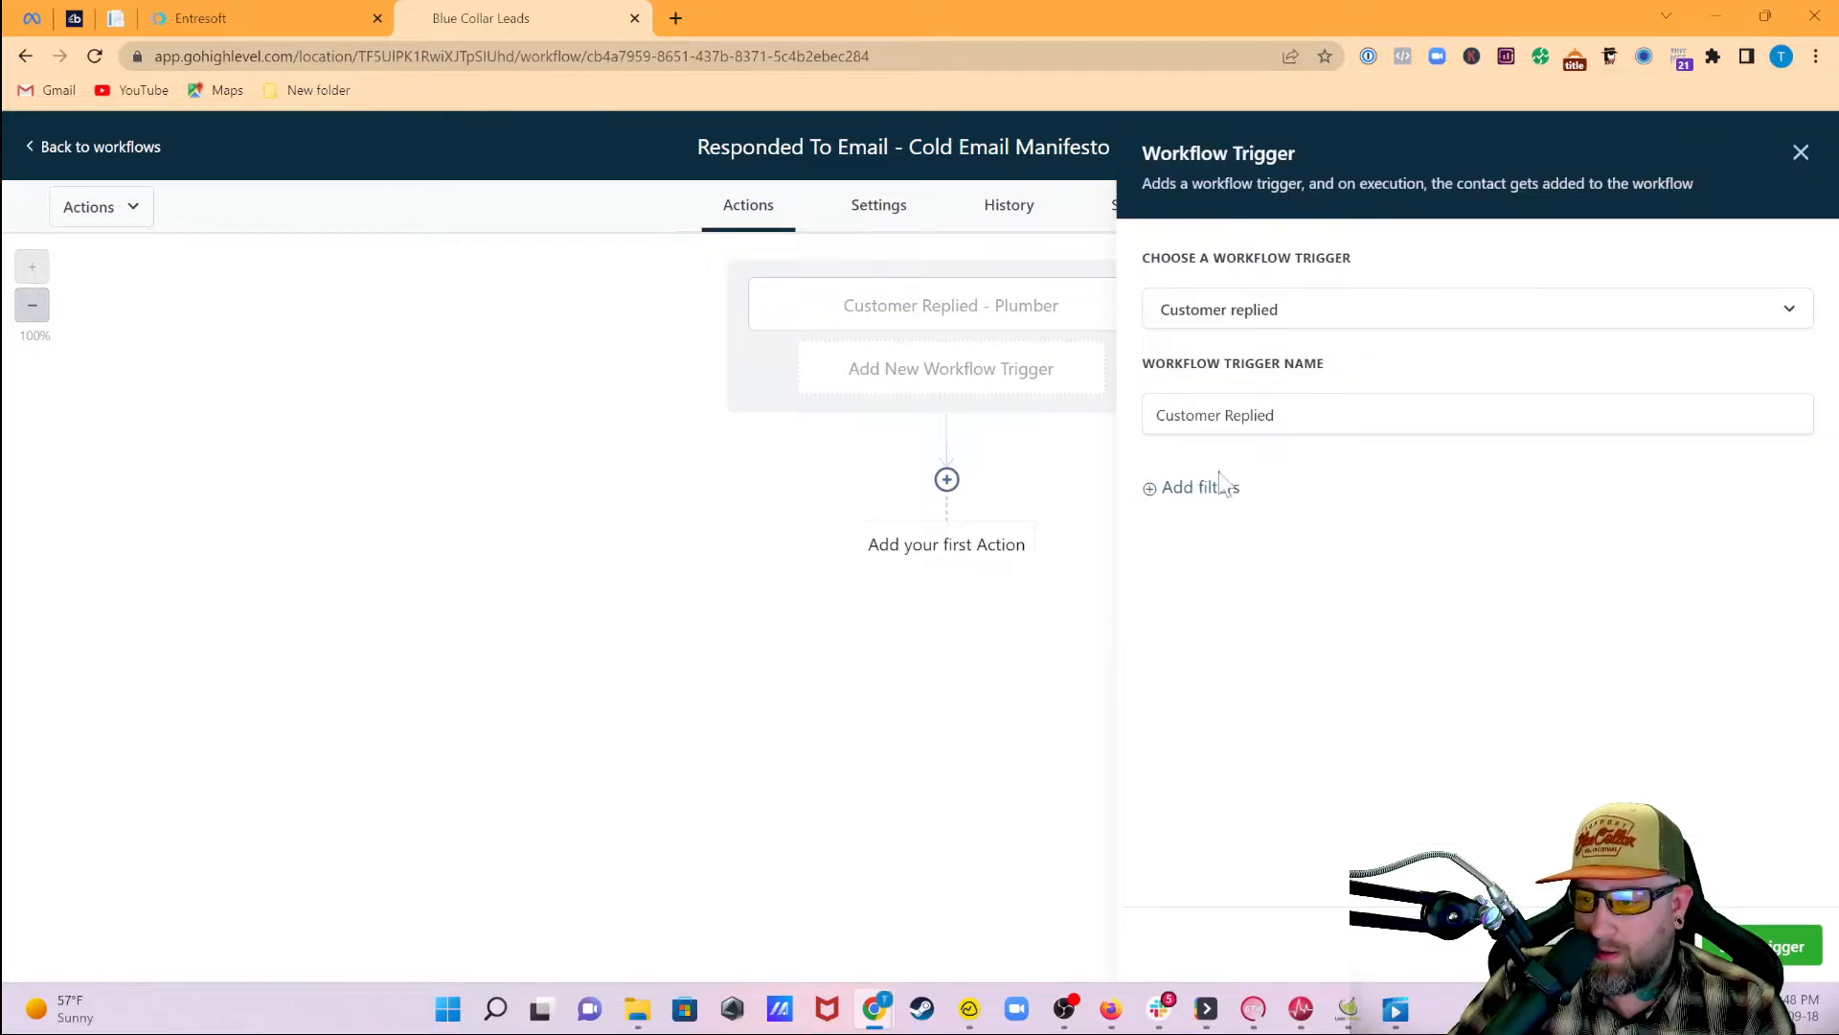
{"action": "left_click", "coordinate": [1278, 415]}
{"action": "type", "text": "- "}
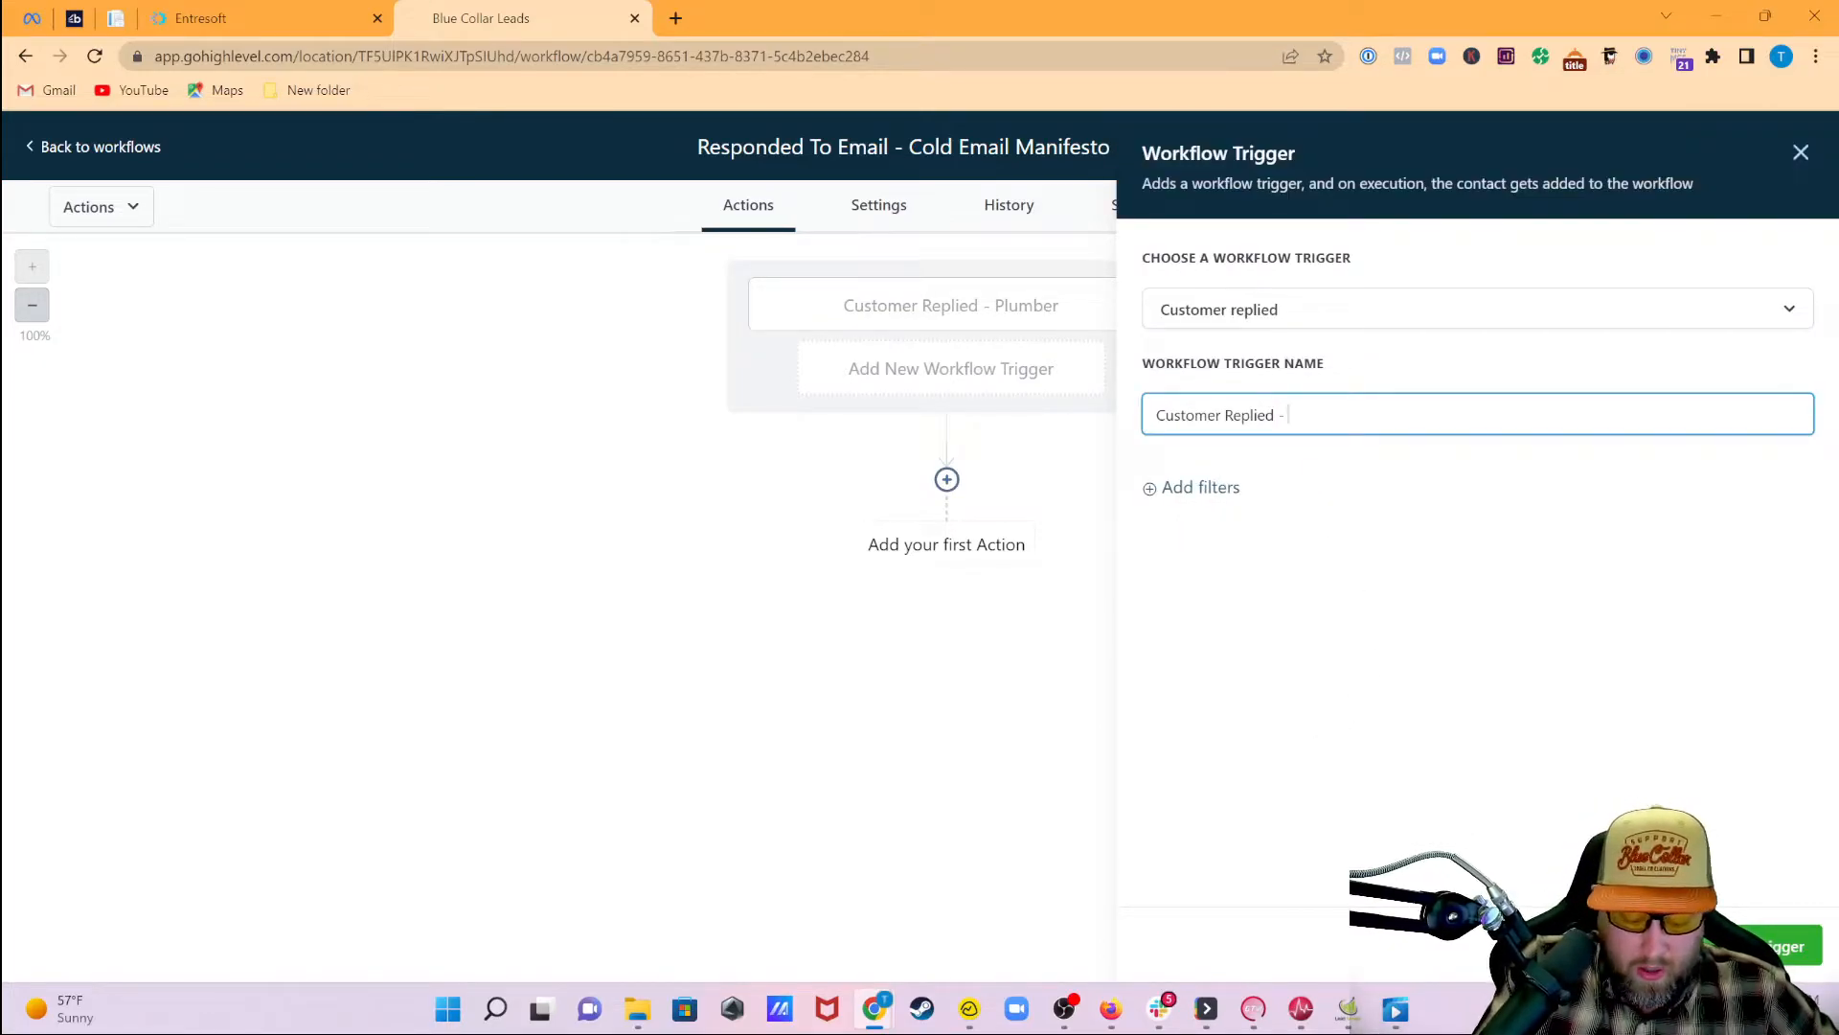
{"action": "type", "text": "Hvac"}
Add a Replied to Workflow filter to the Hvac trigger, set to "Pipeline Stage Changed To Send Email - Plumber"
{"action": "left_click", "coordinate": [1218, 488]}
{"action": "left_click", "coordinate": [1234, 517]}
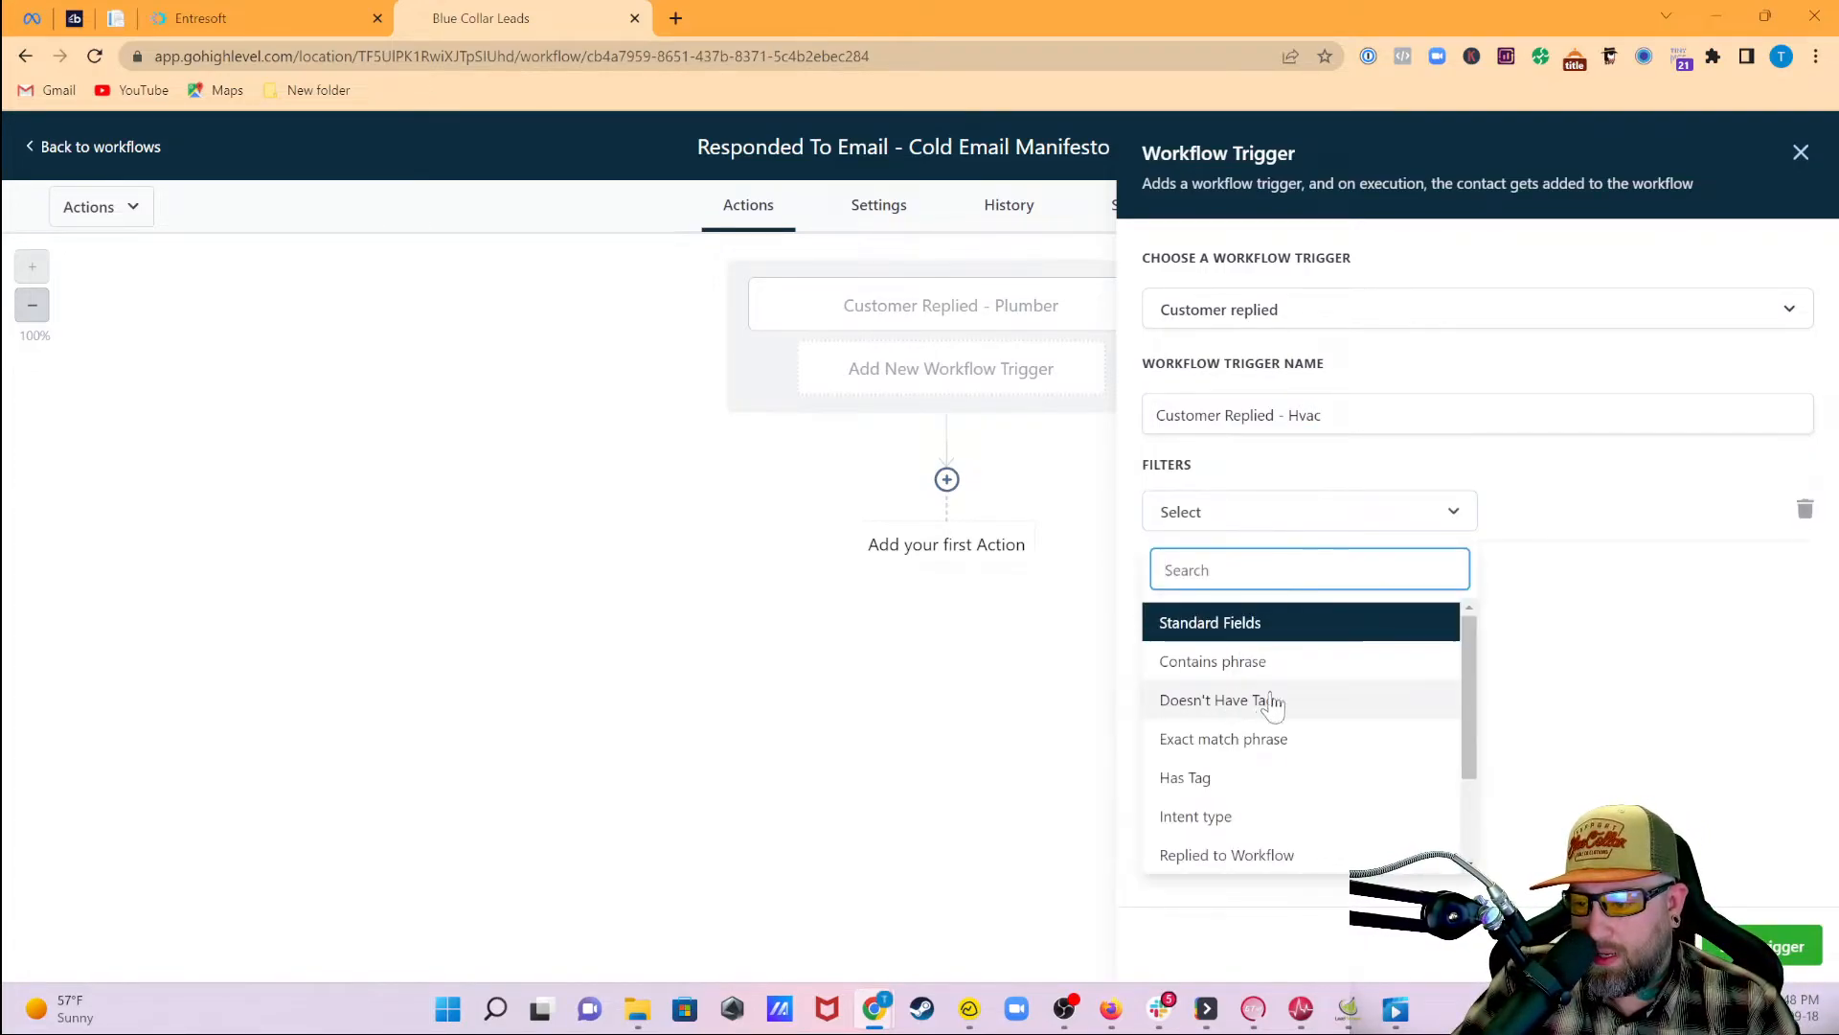
{"action": "left_click", "coordinate": [1231, 858]}
{"action": "left_click", "coordinate": [1598, 521]}
{"action": "scroll", "coordinate": [1624, 674], "scroll_direction": "down", "scroll_amount": 3}
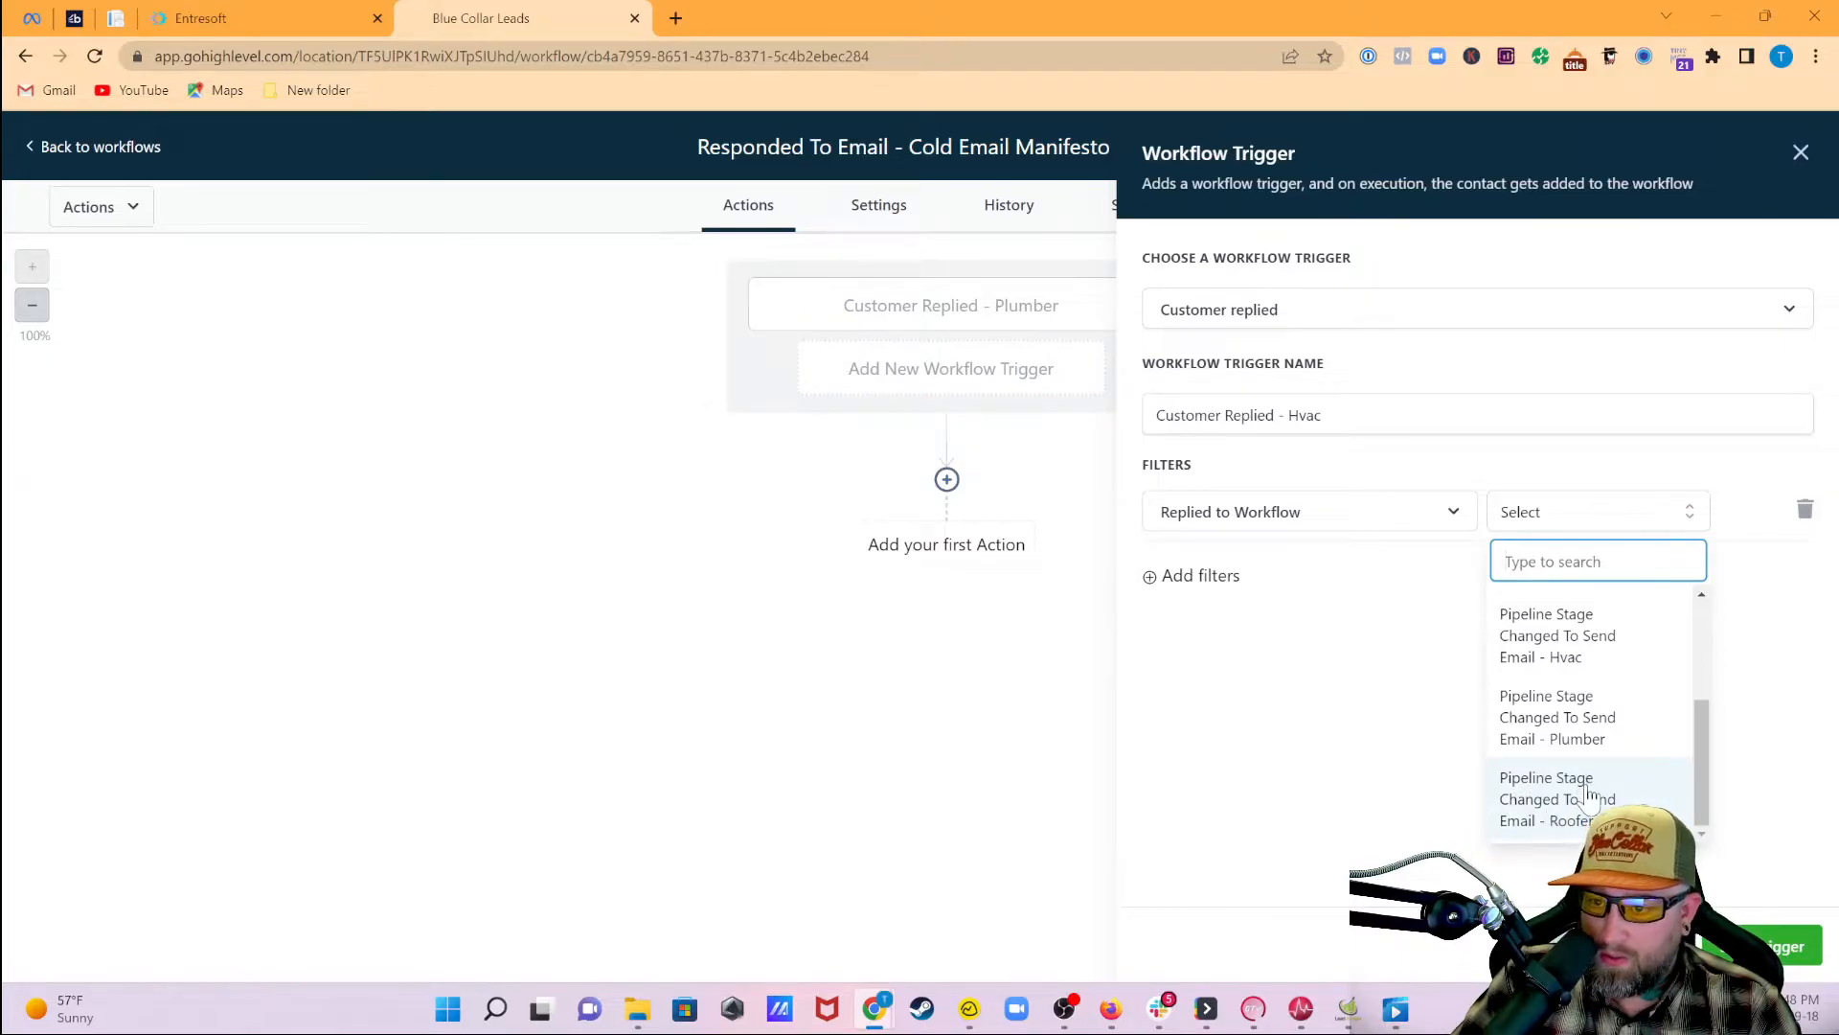
{"action": "left_click", "coordinate": [1594, 749]}
Add a Reply channel filter set to Email to the Hvac trigger
{"action": "left_click", "coordinate": [1193, 618]}
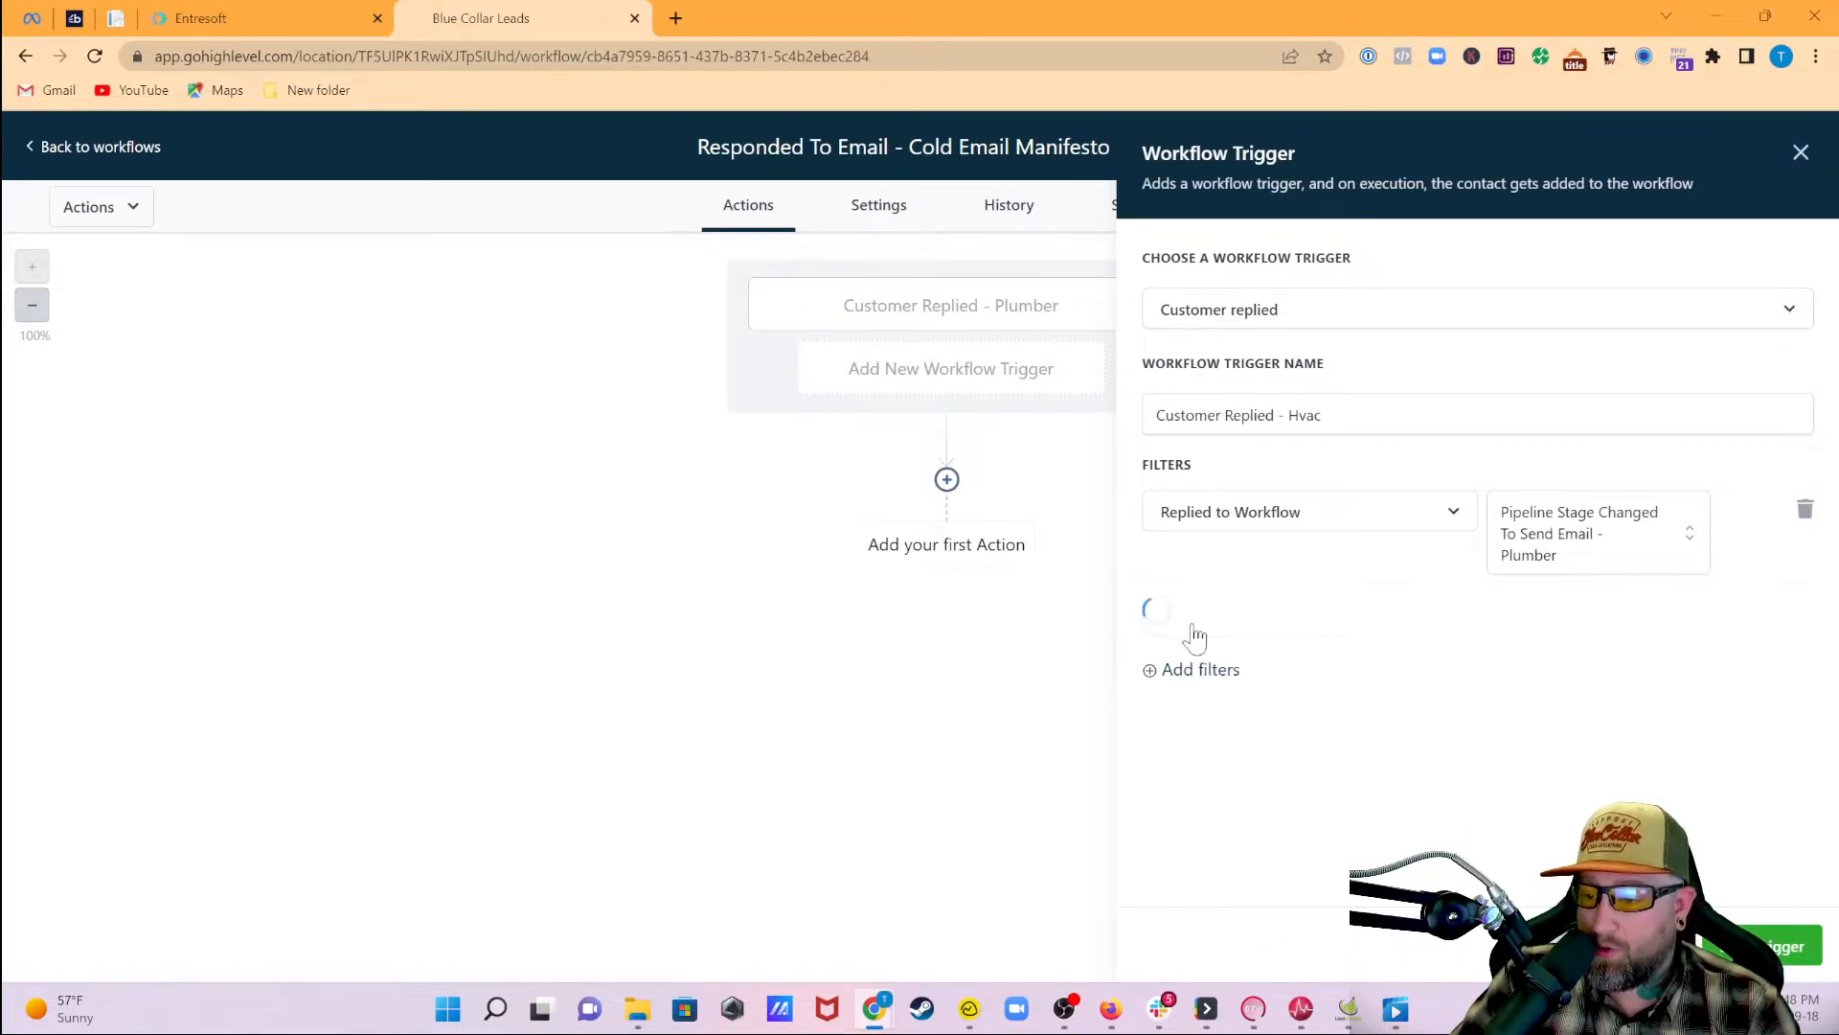
{"action": "left_click", "coordinate": [1246, 617]}
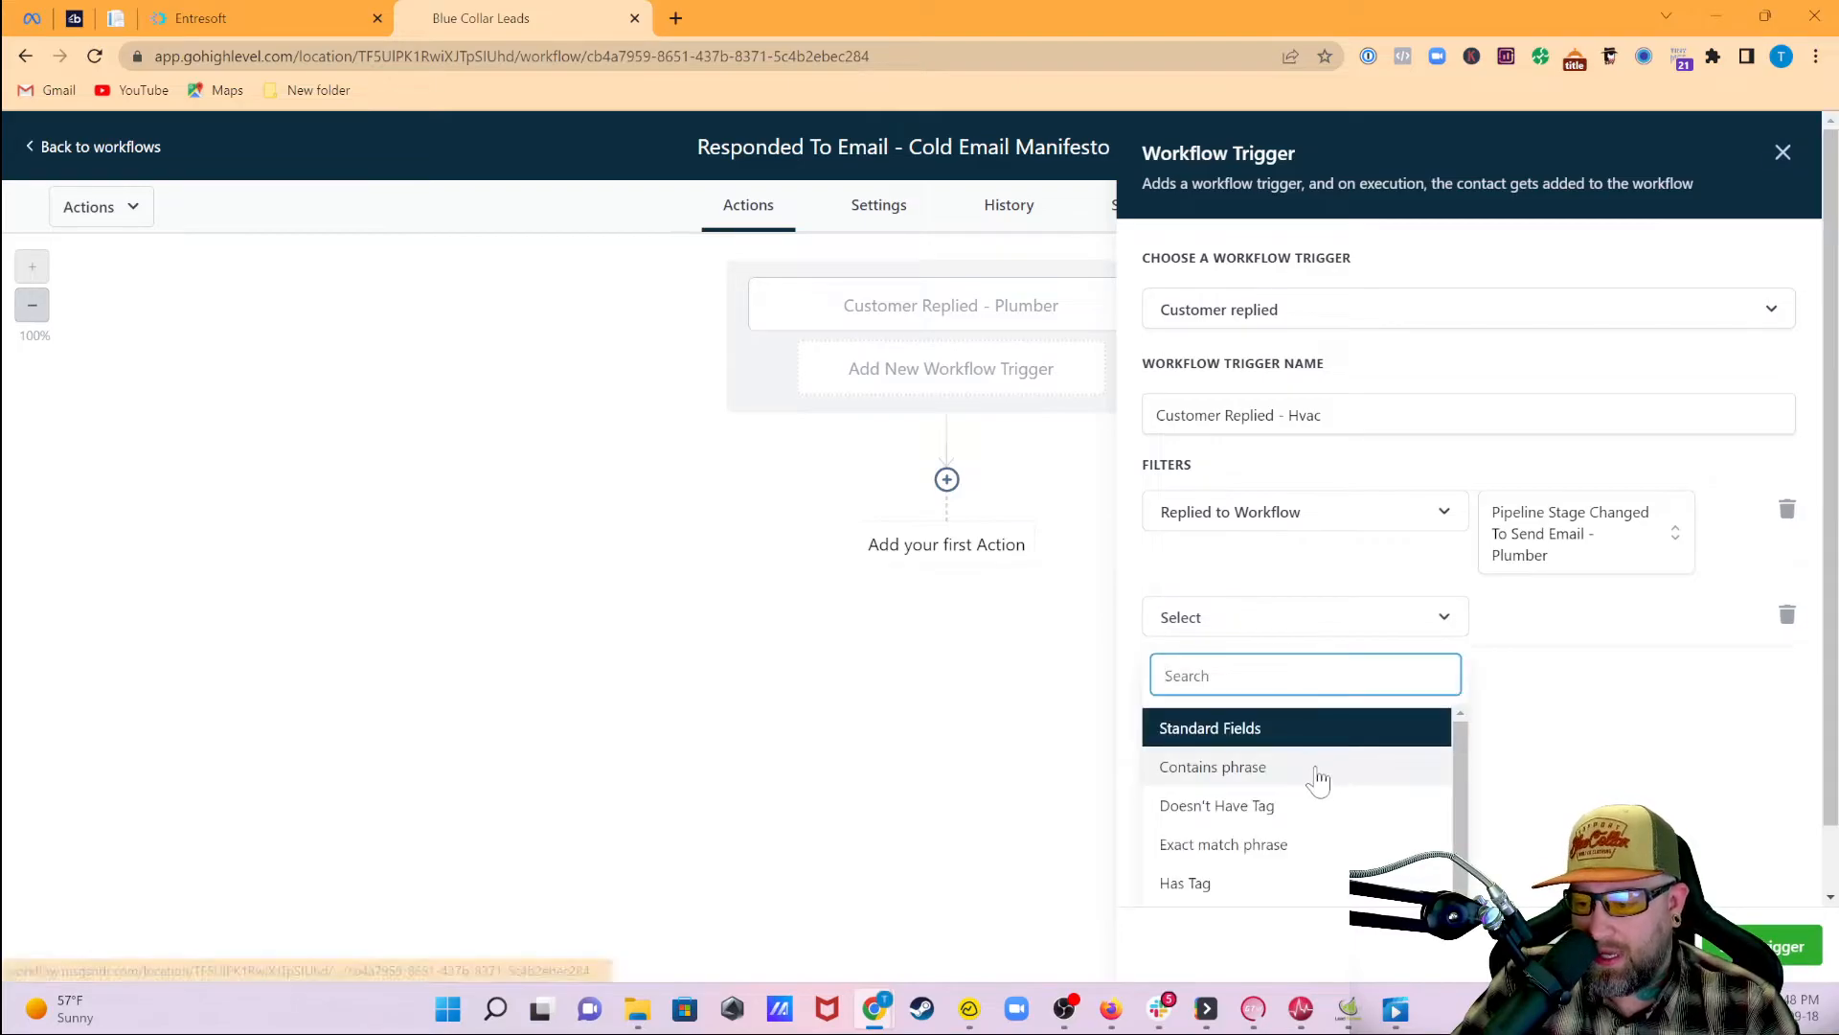
{"action": "scroll", "coordinate": [1313, 776], "scroll_direction": "down", "scroll_amount": 5}
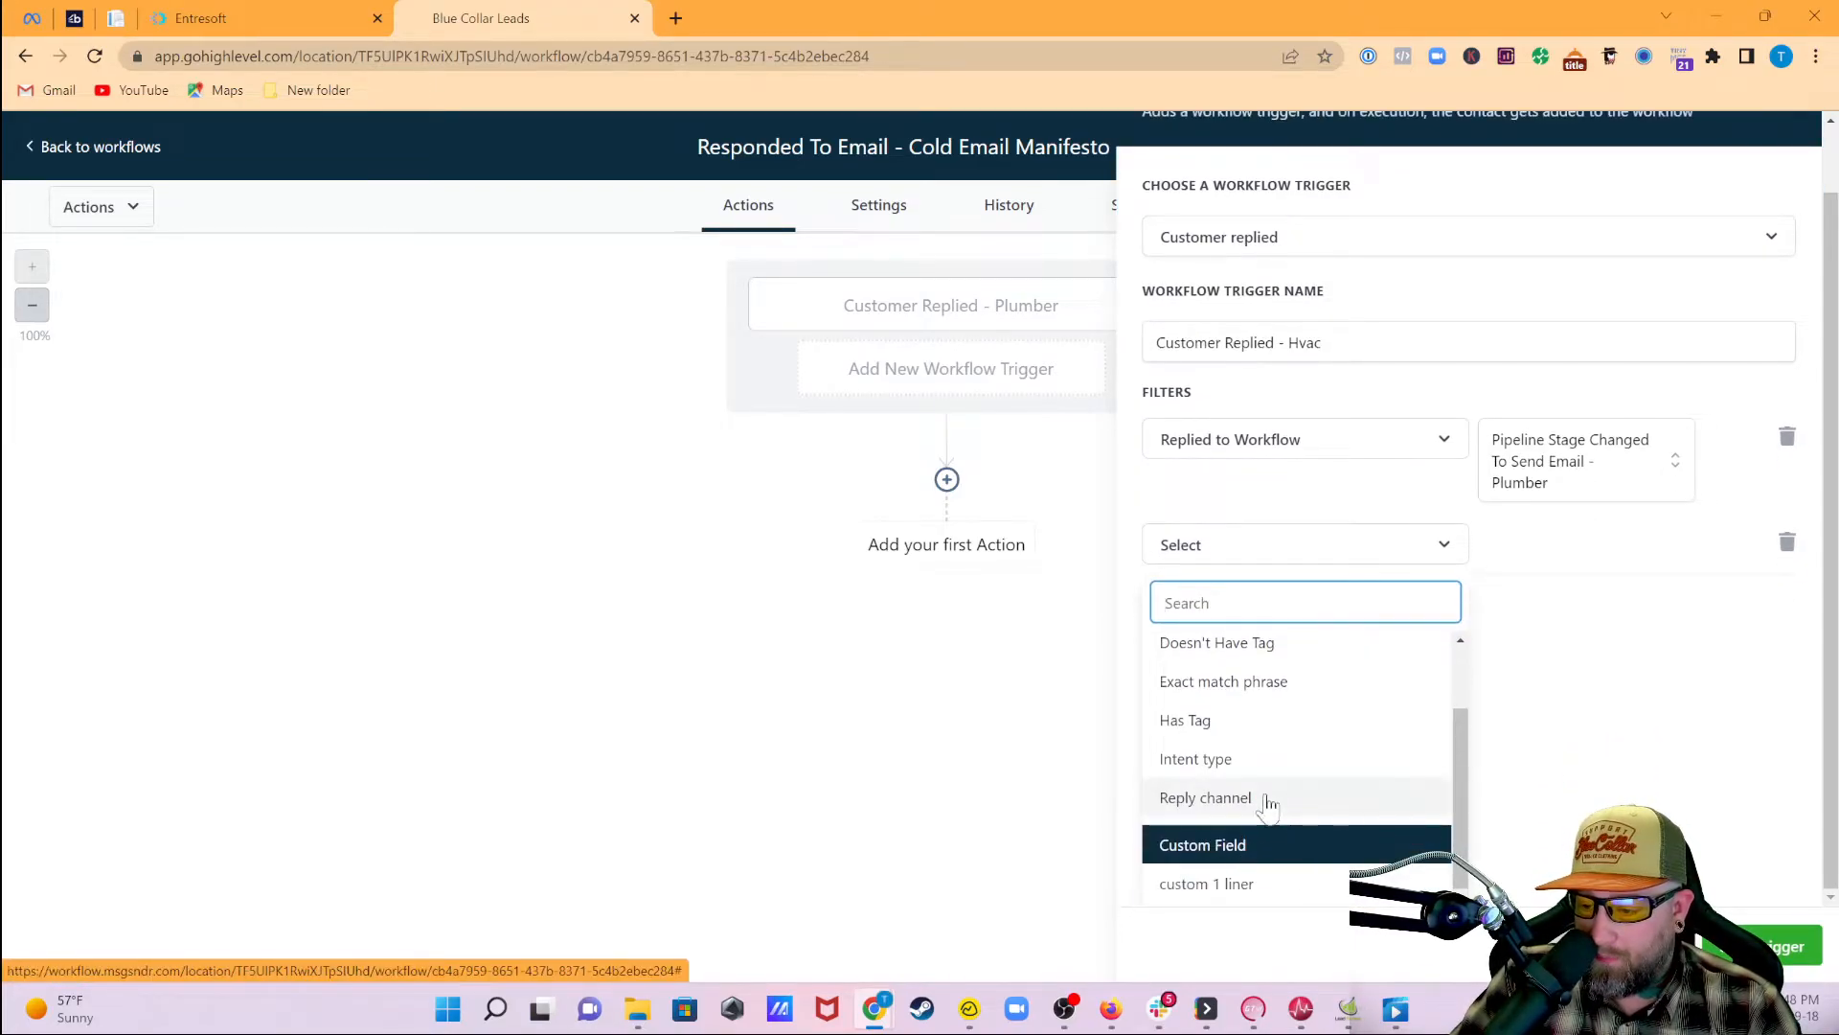
{"action": "left_click", "coordinate": [1245, 797]}
{"action": "left_click", "coordinate": [1543, 618]}
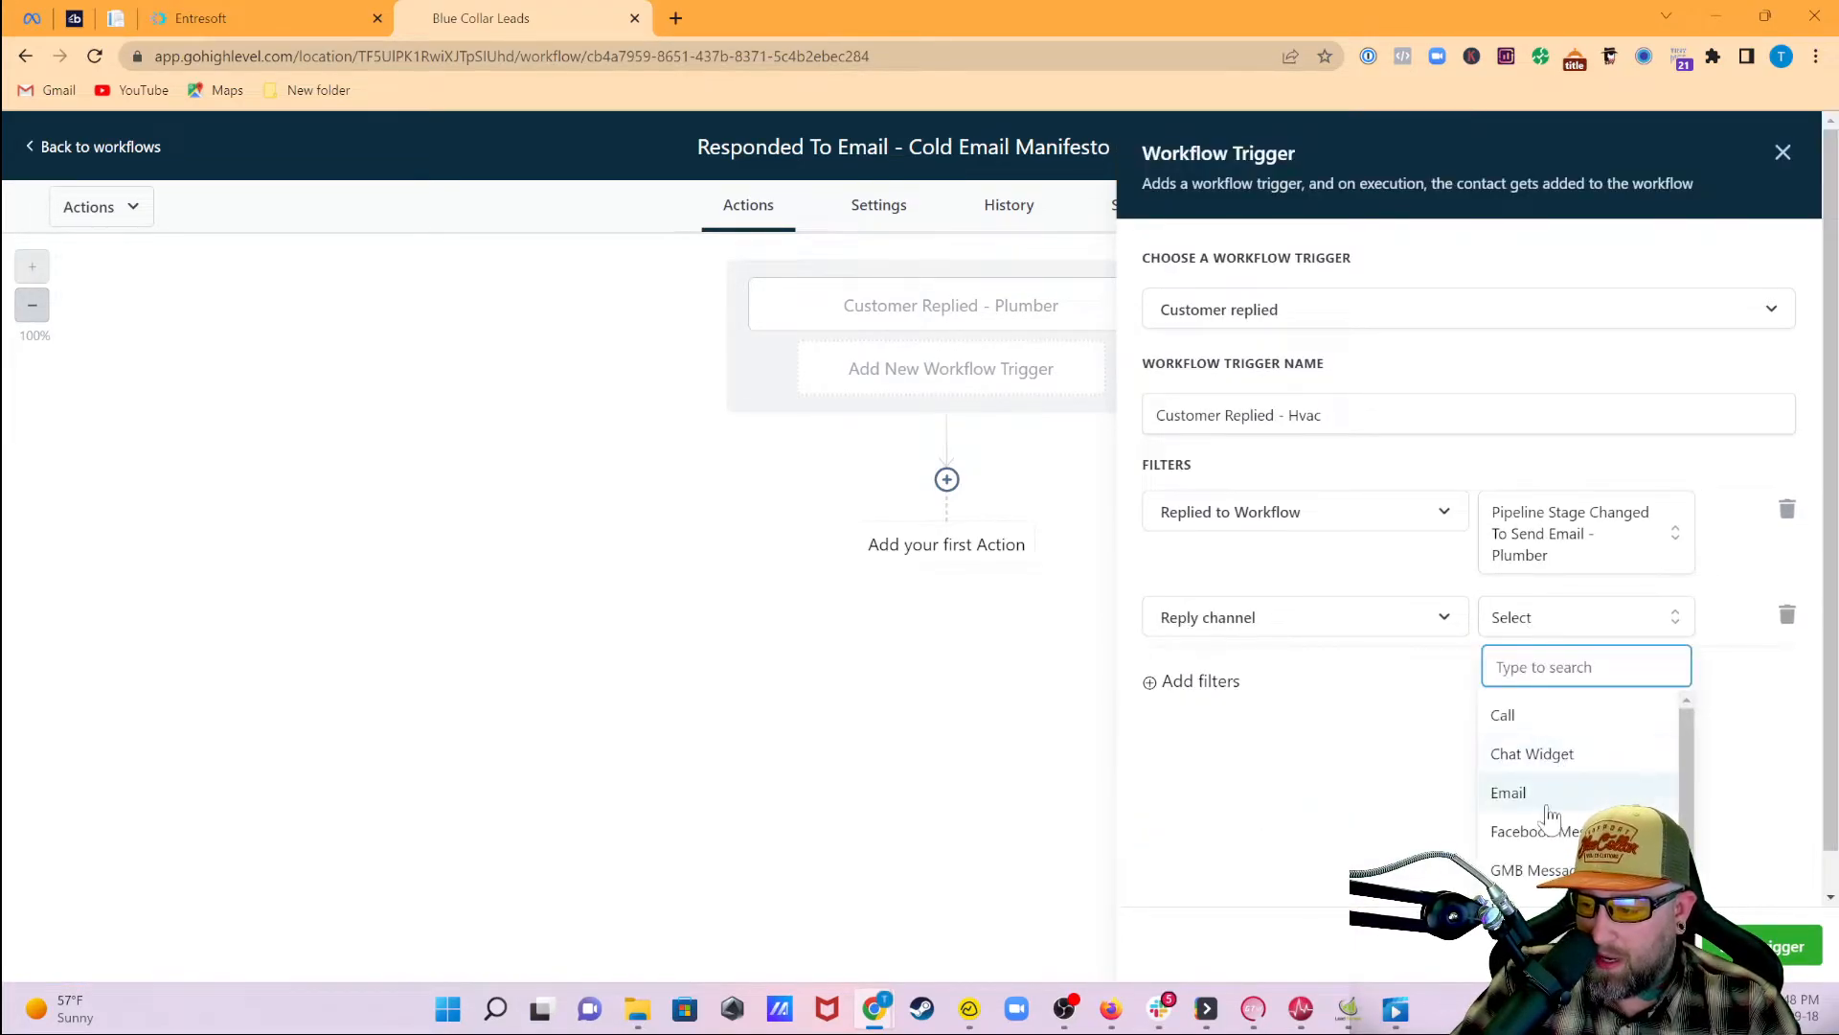
{"action": "left_click", "coordinate": [1509, 794]}
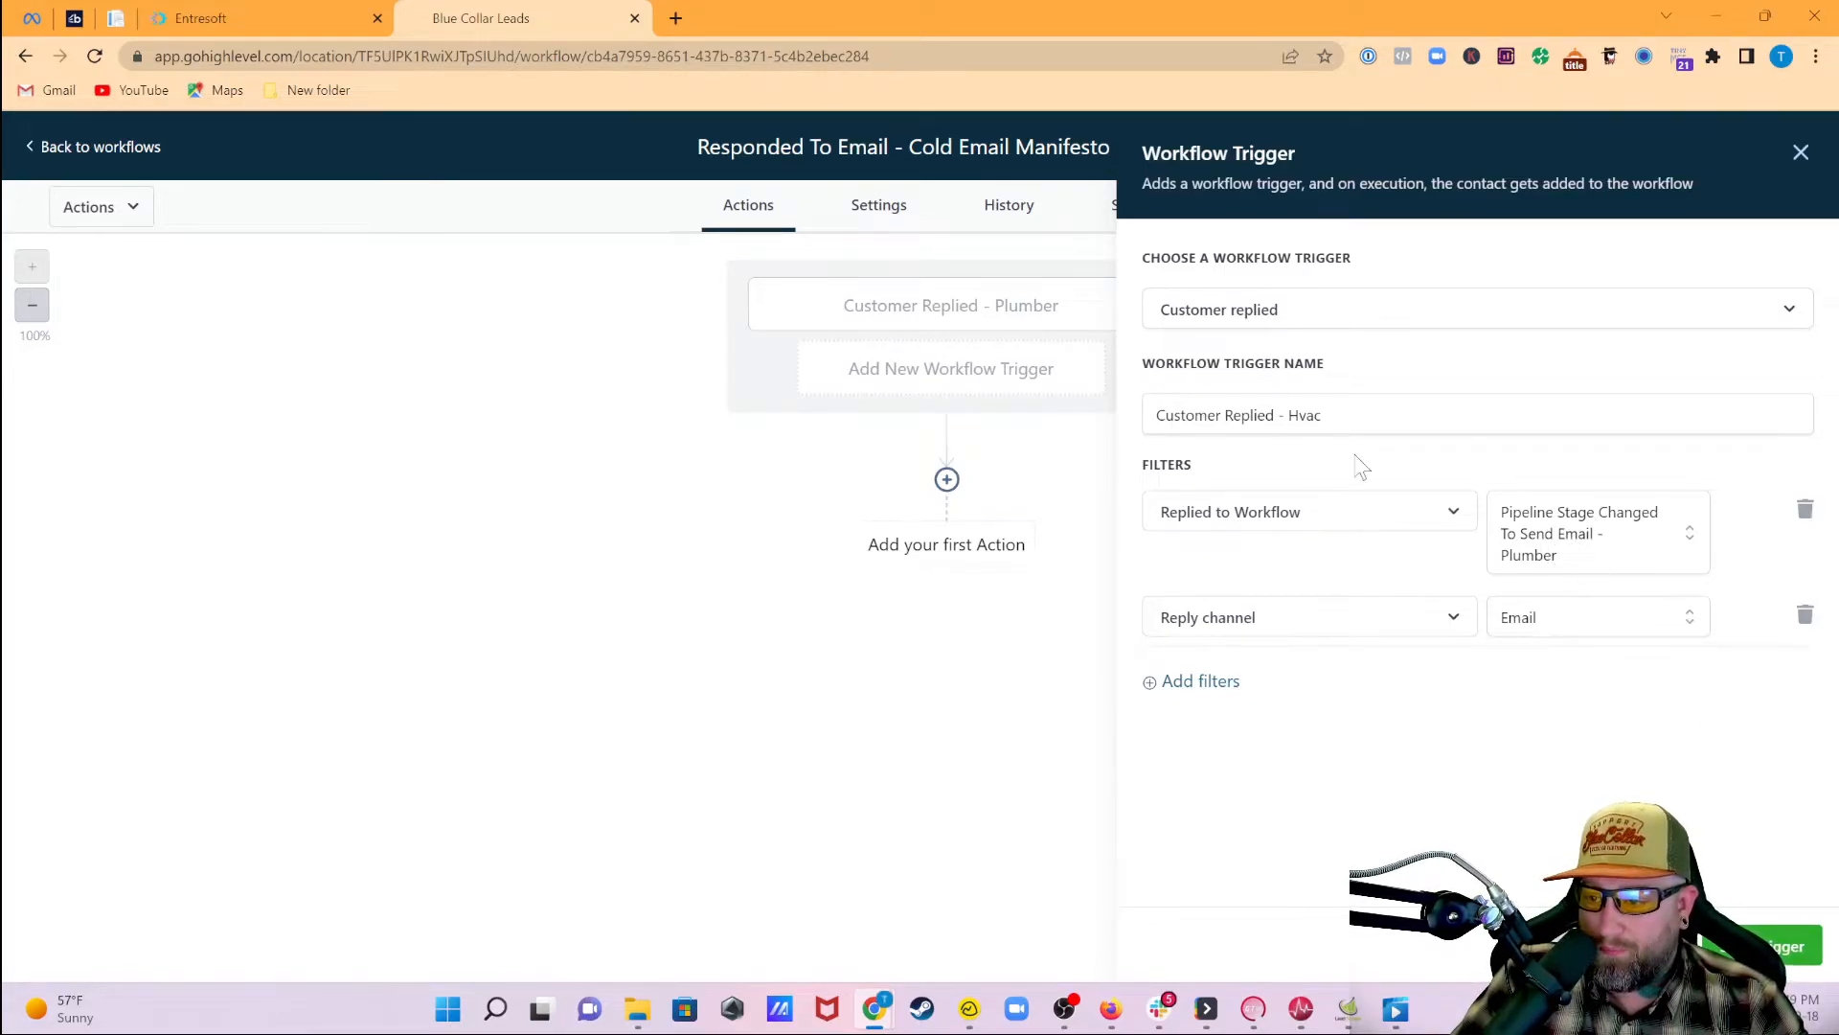
Set the Hvac trigger's Replied to Workflow filter to "Pipeline Stage Changed To Send Email - Hvac" and save the trigger
{"action": "left_click", "coordinate": [1609, 550]}
{"action": "scroll", "coordinate": [1590, 756], "scroll_direction": "down", "scroll_amount": 5}
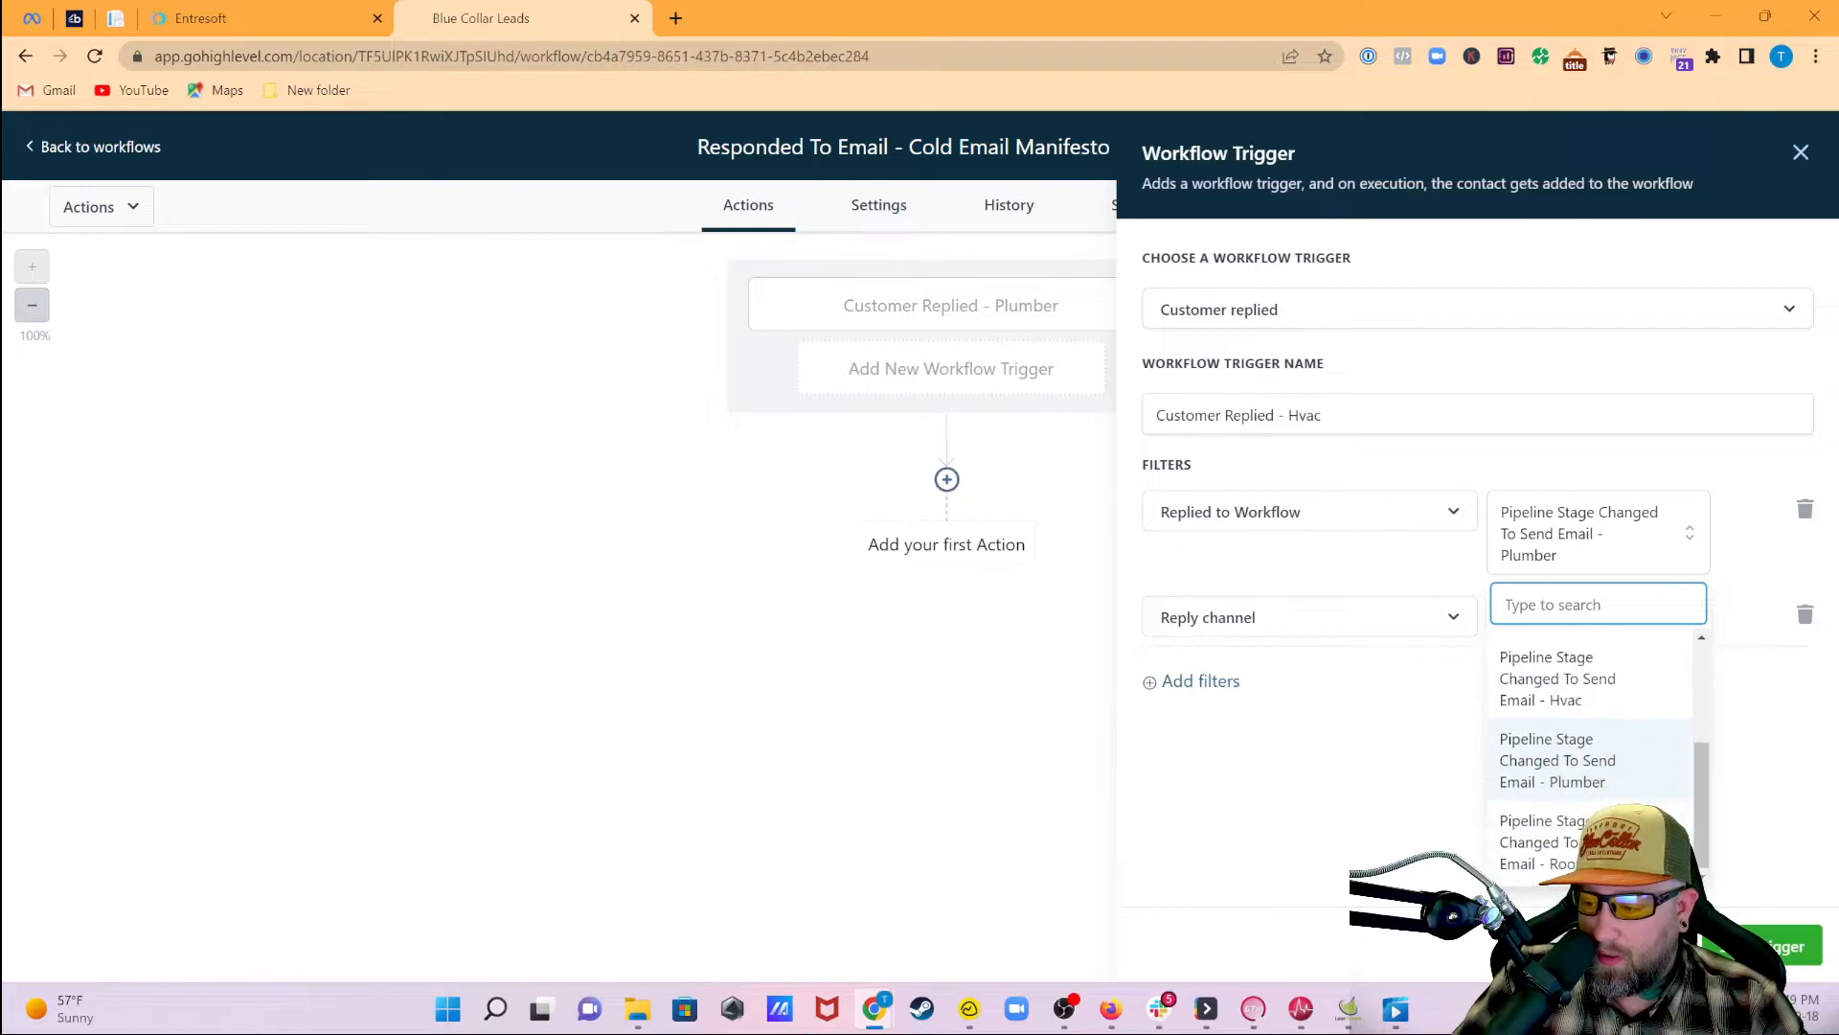
{"action": "left_click", "coordinate": [1591, 705]}
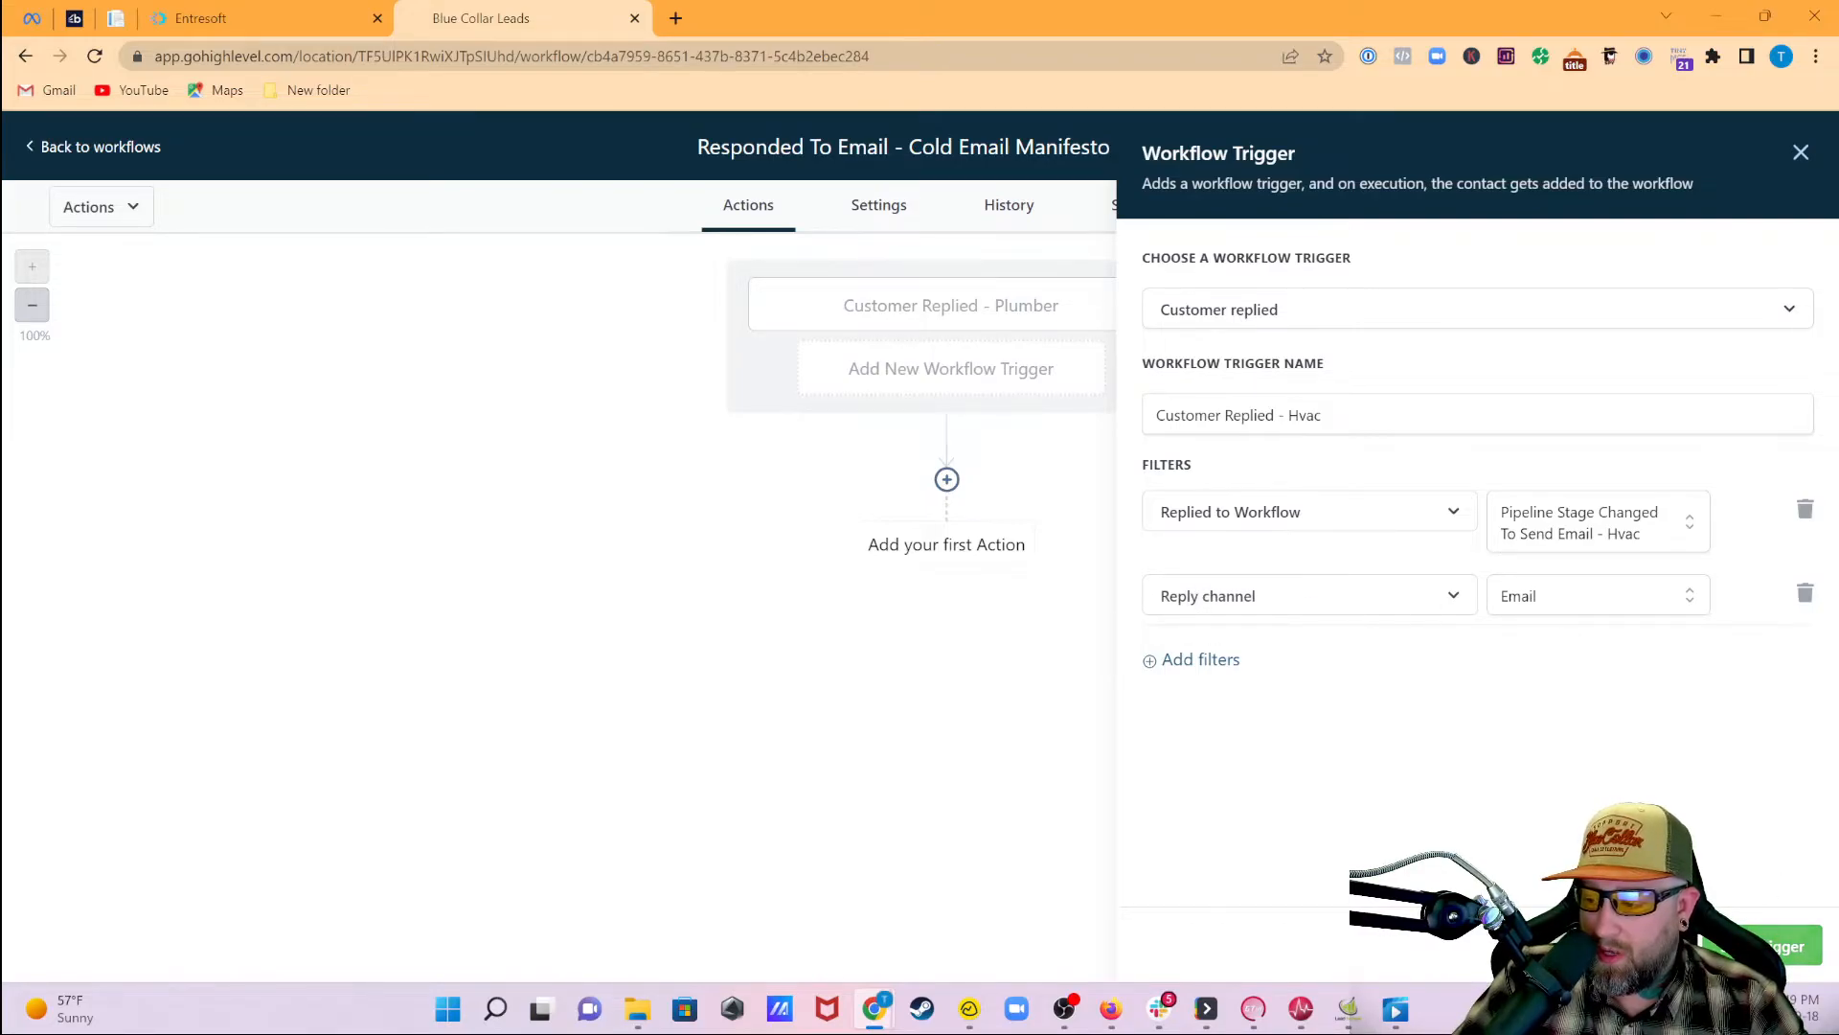
{"action": "left_click", "coordinate": [1782, 947]}
Add a Reply channel filter set to Email to the existing "Customer Replied - Plumber" trigger
{"action": "left_click", "coordinate": [863, 306]}
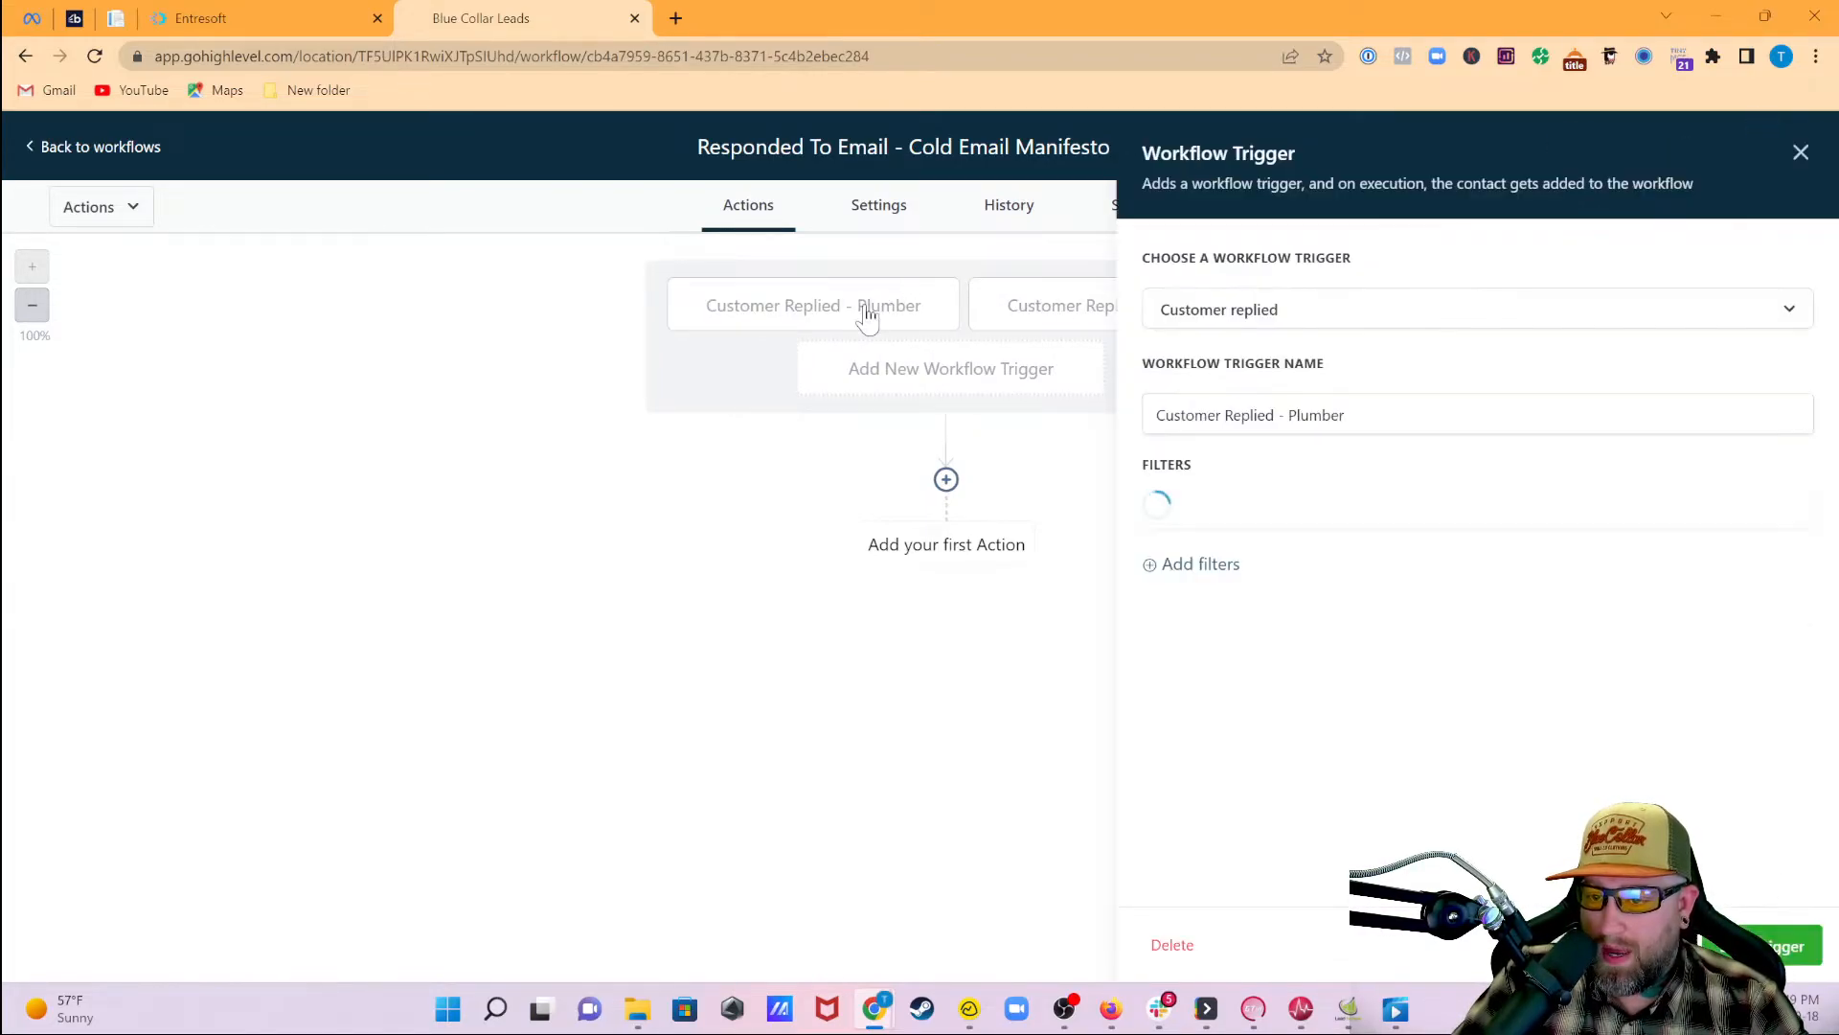
{"action": "left_click", "coordinate": [1245, 623]}
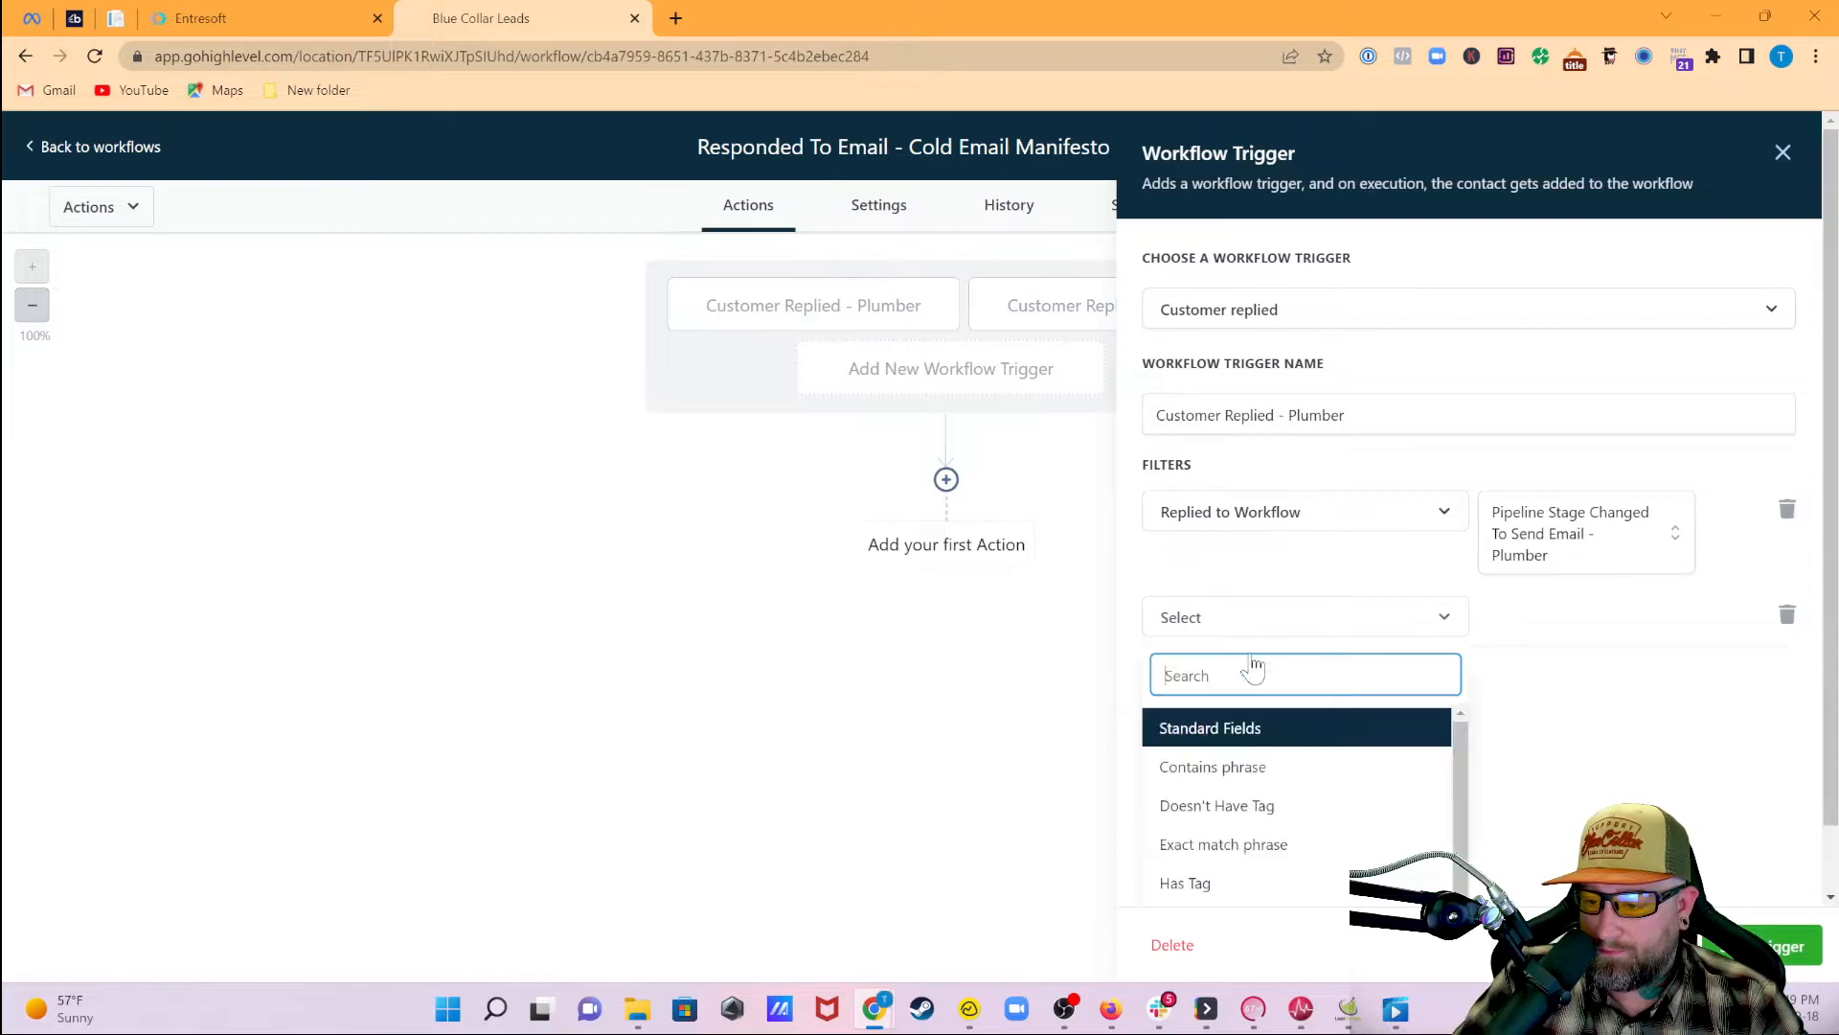
{"action": "scroll", "coordinate": [1231, 872], "scroll_direction": "down", "scroll_amount": 1}
{"action": "left_click", "coordinate": [1235, 870]}
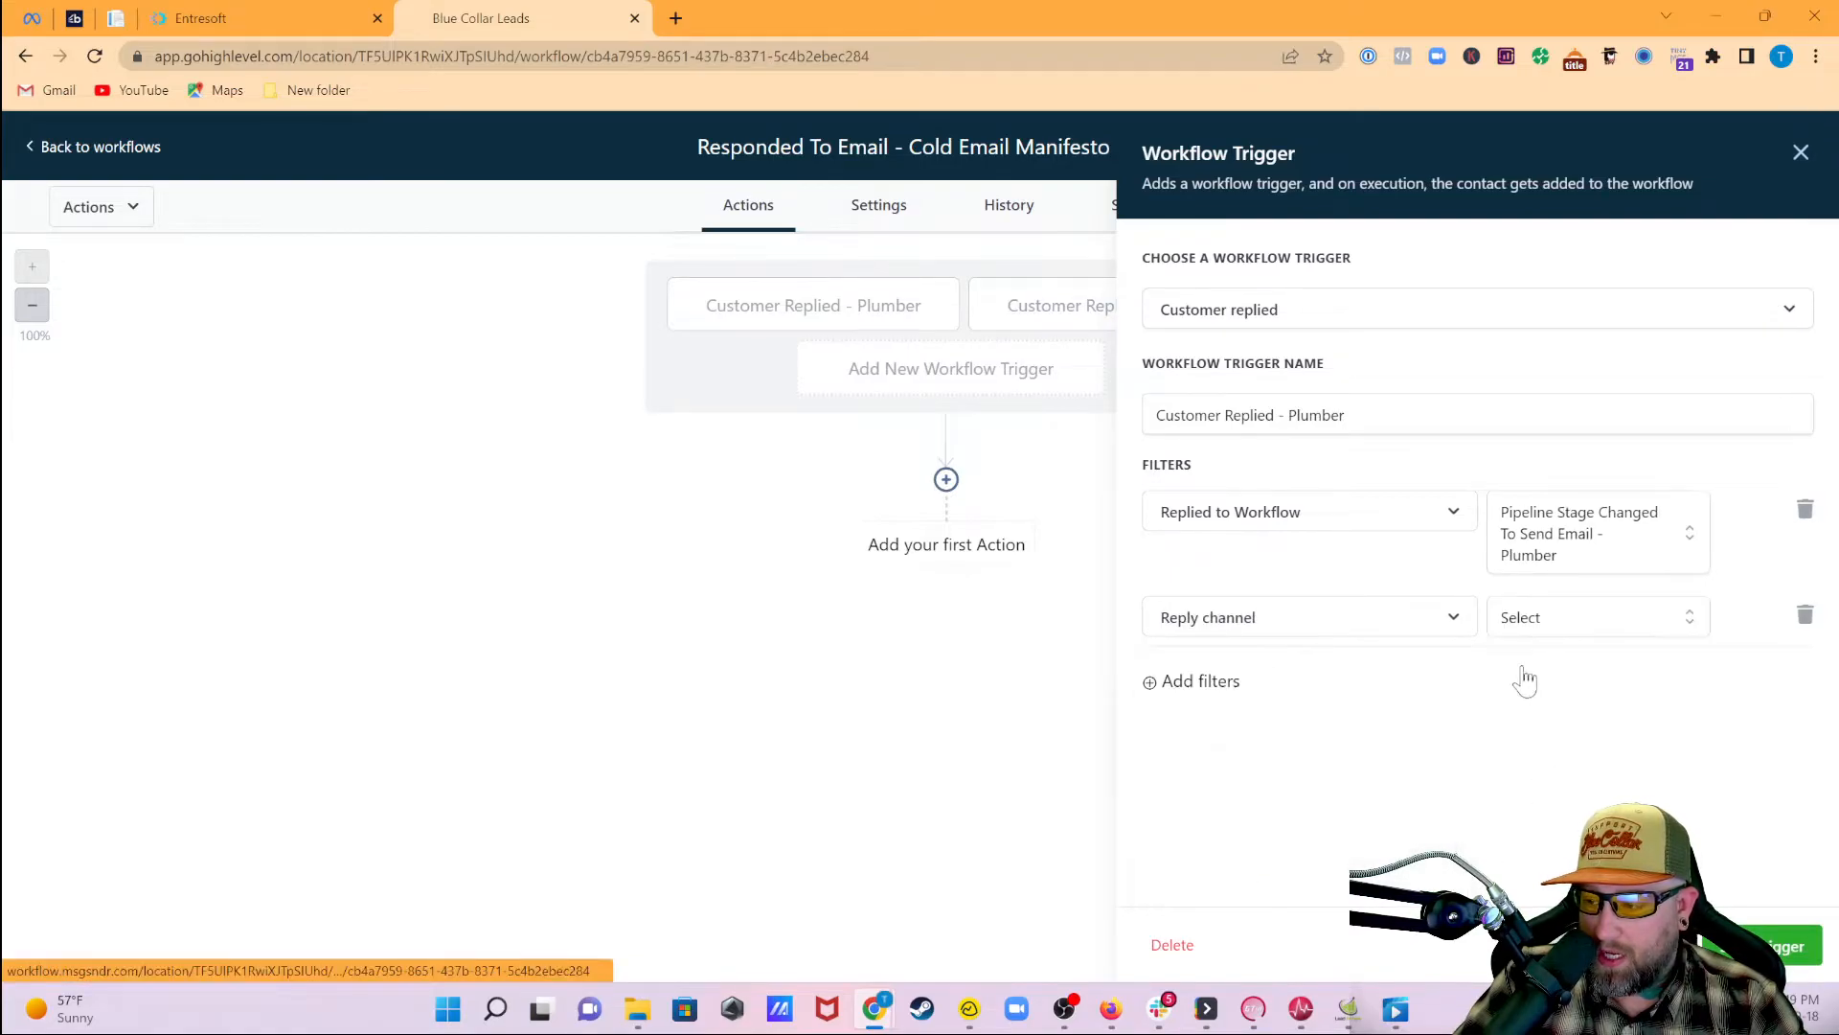
{"action": "left_click", "coordinate": [1530, 622]}
{"action": "left_click", "coordinate": [1544, 801]}
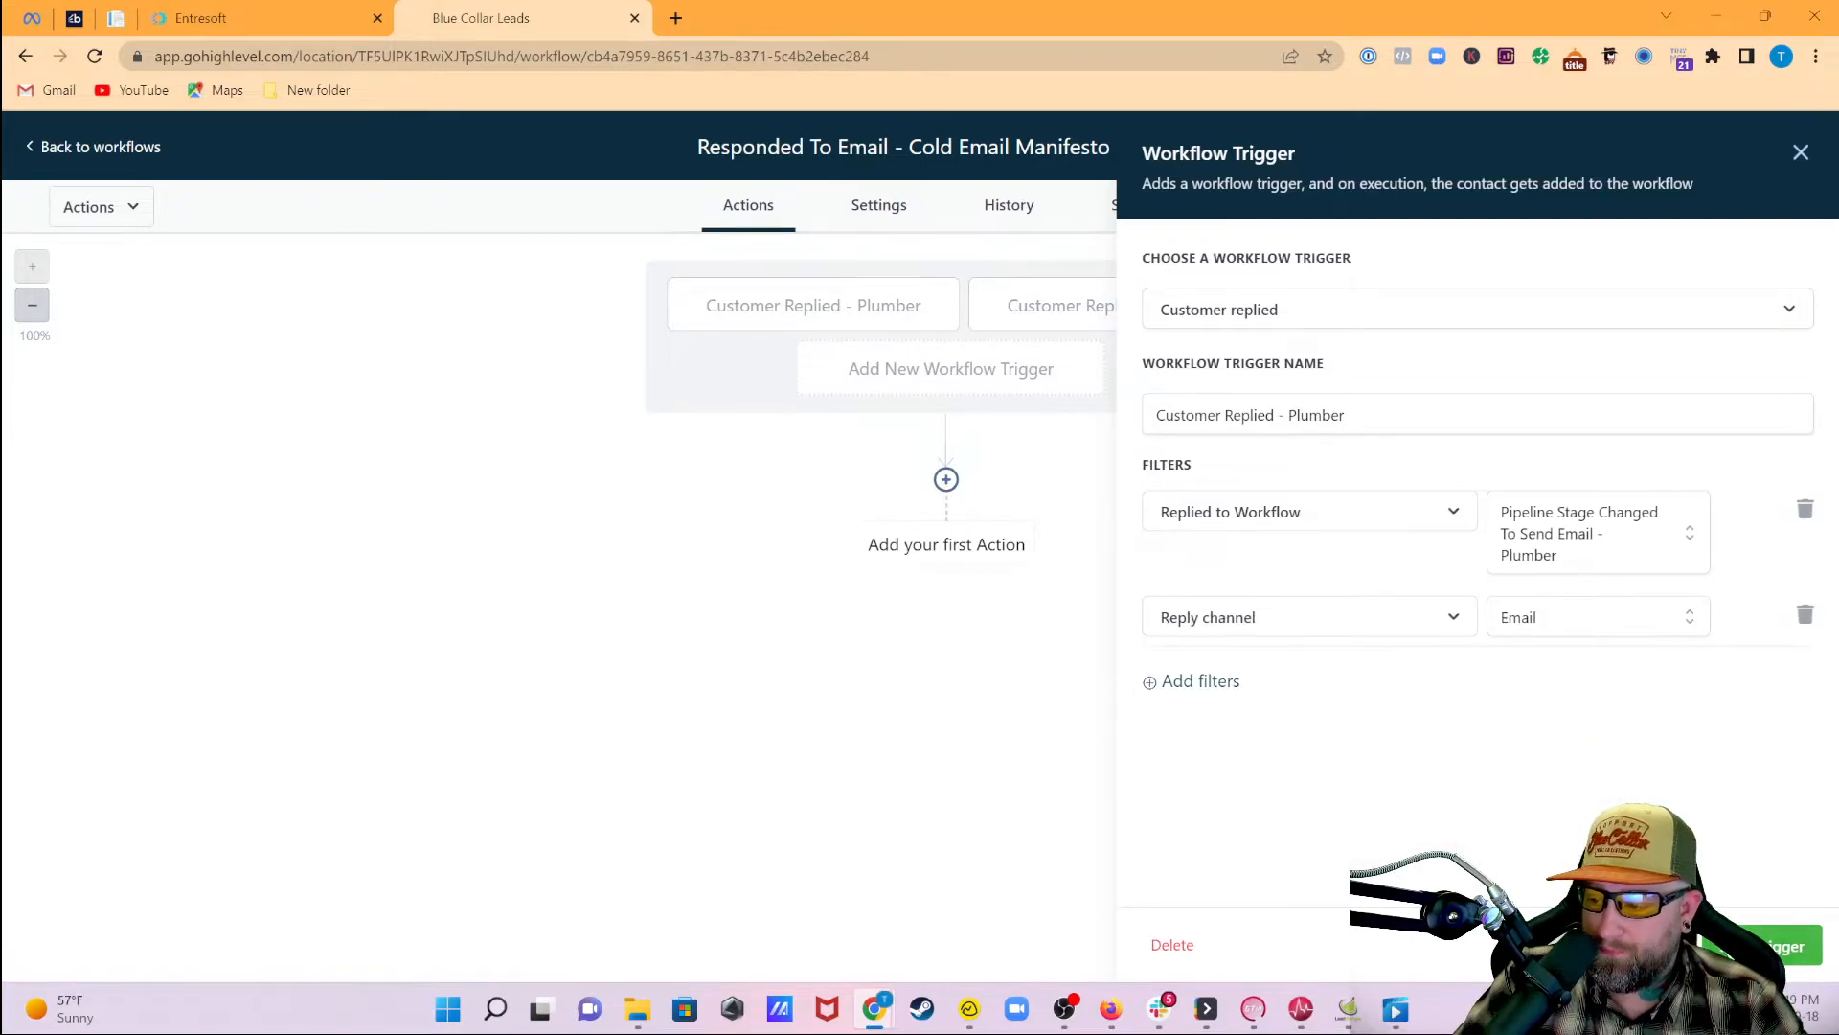
Start a third Customer Replied workflow trigger and name it "Customer Replied - Roofer"
{"action": "left_click", "coordinate": [1005, 403]}
{"action": "left_click", "coordinate": [999, 376]}
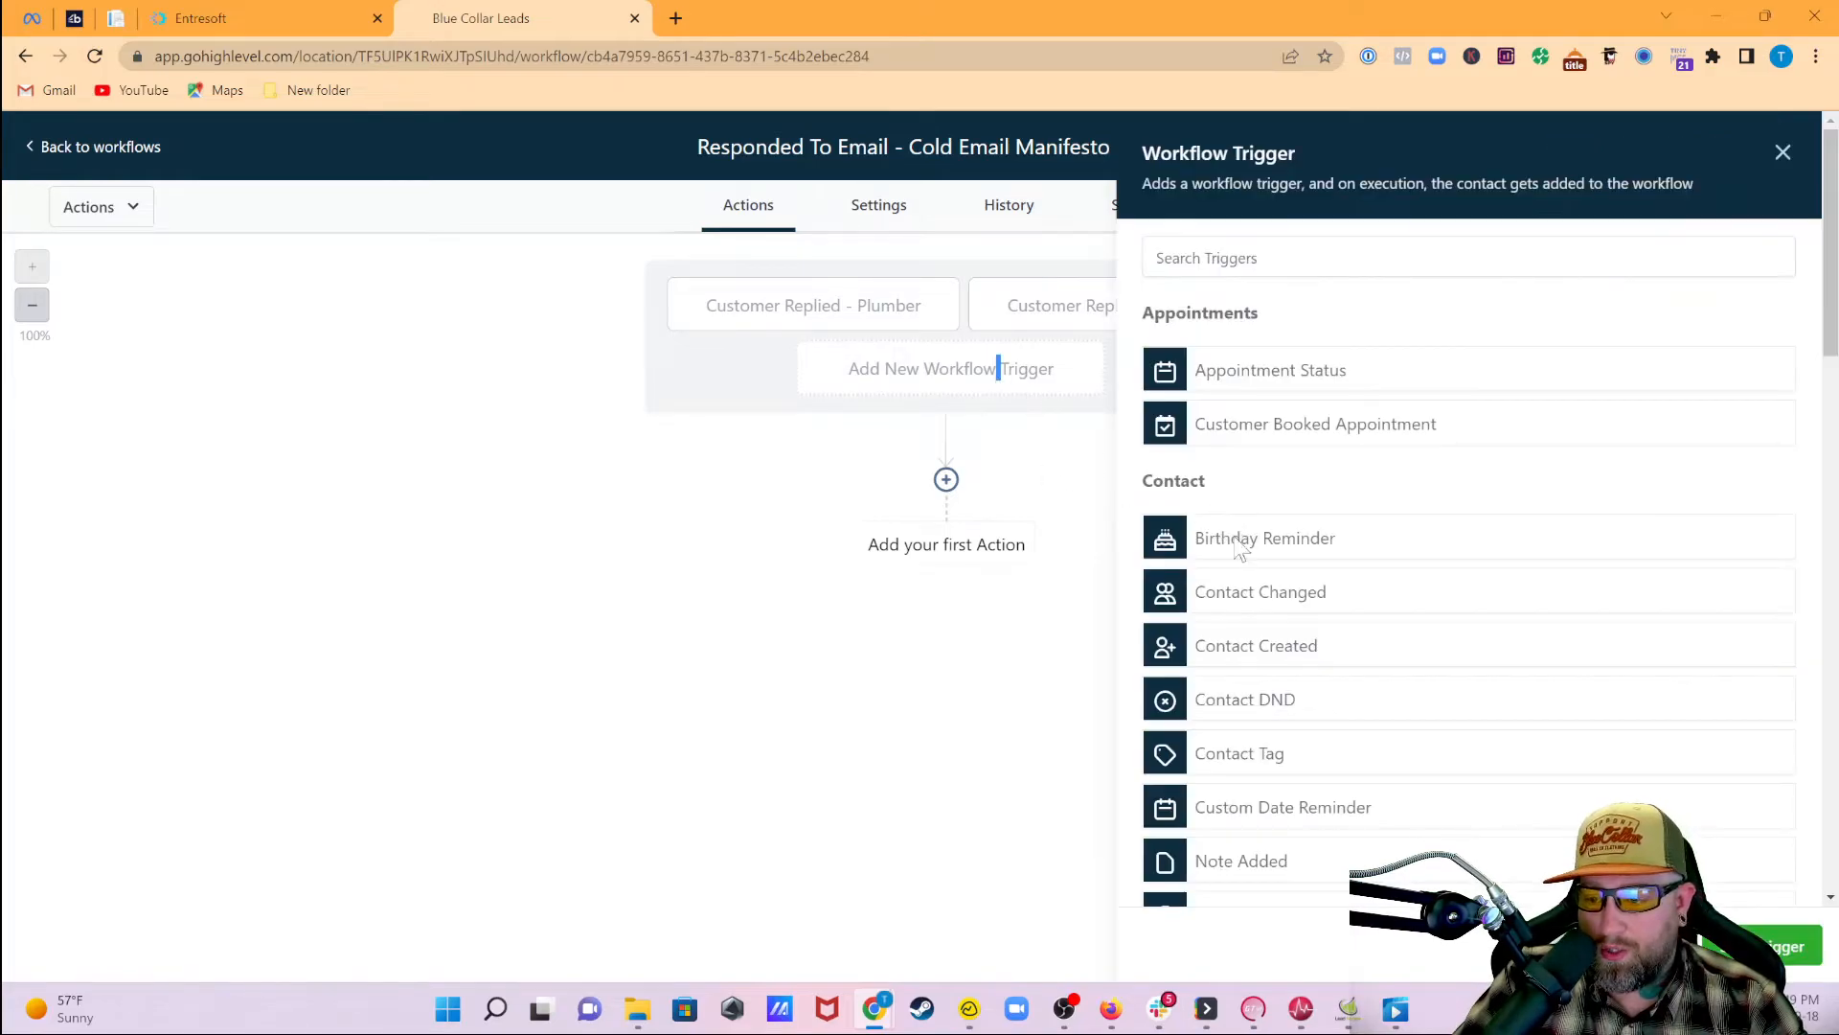
{"action": "scroll", "coordinate": [1293, 646], "scroll_direction": "down", "scroll_amount": 5}
{"action": "left_click", "coordinate": [1284, 610]}
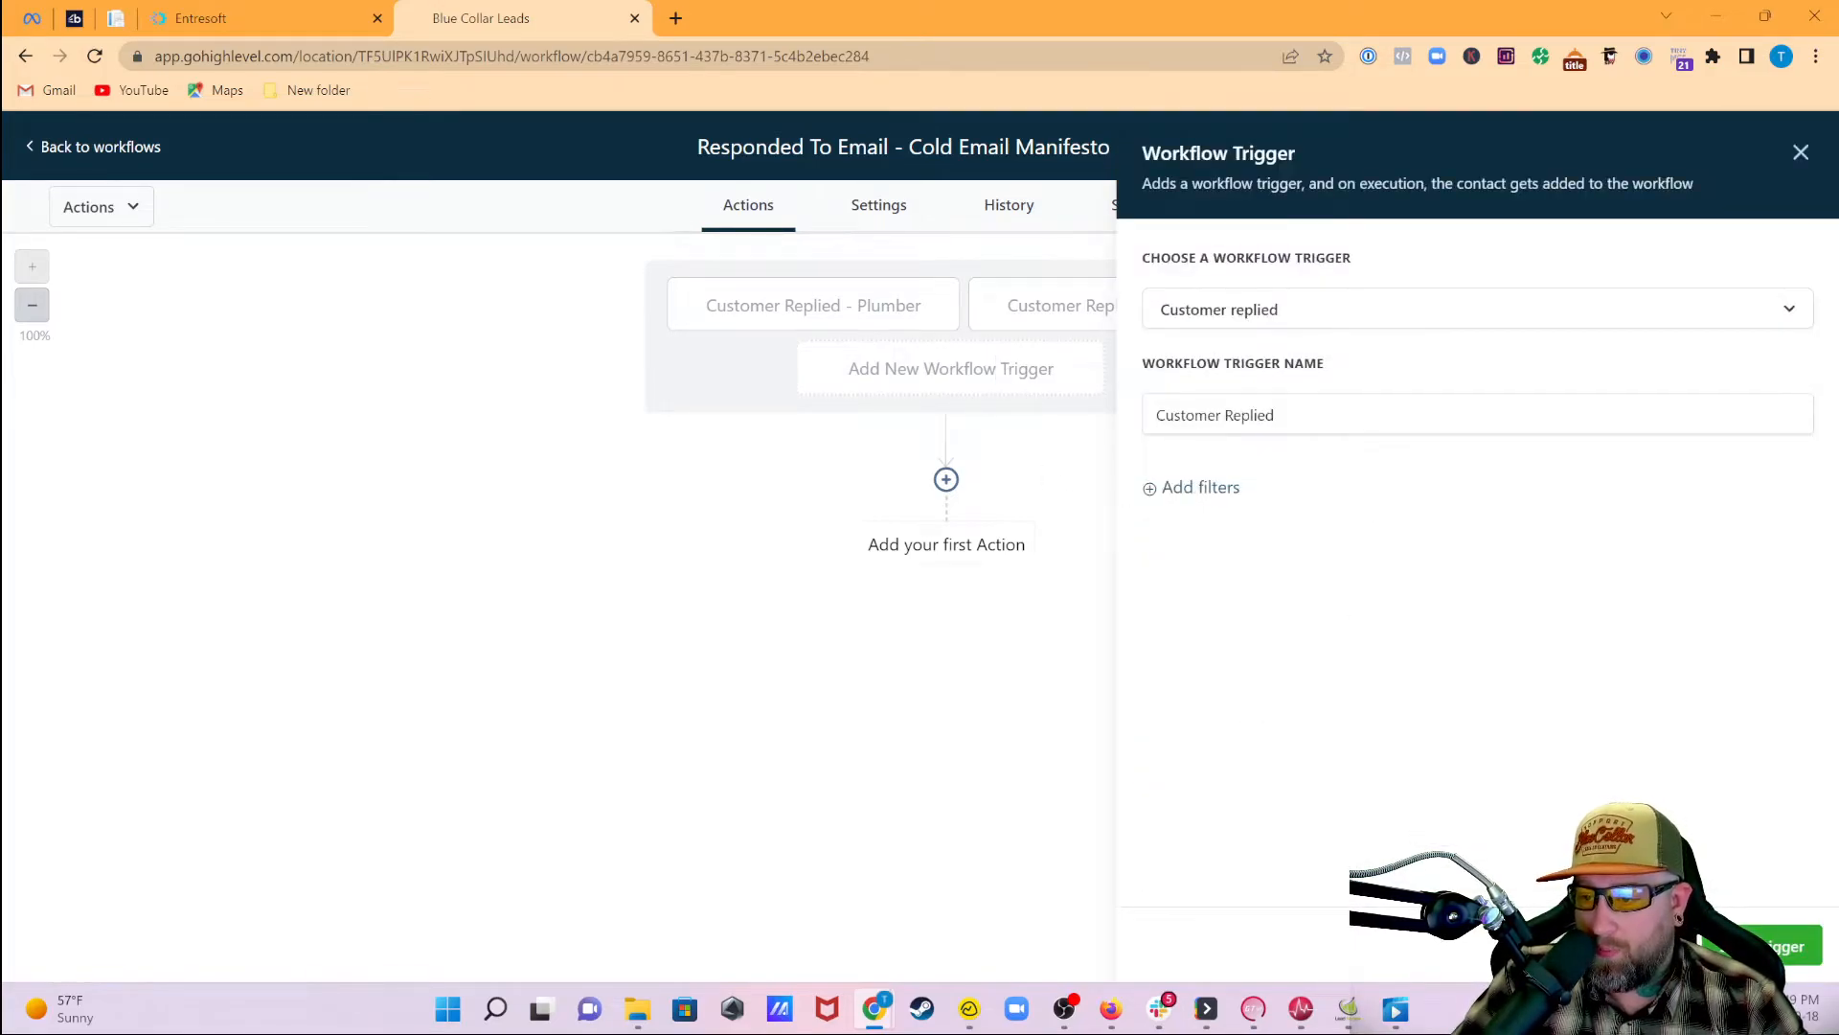
{"action": "left_click", "coordinate": [1295, 415]}
{"action": "type", "text": "- Roofer"}
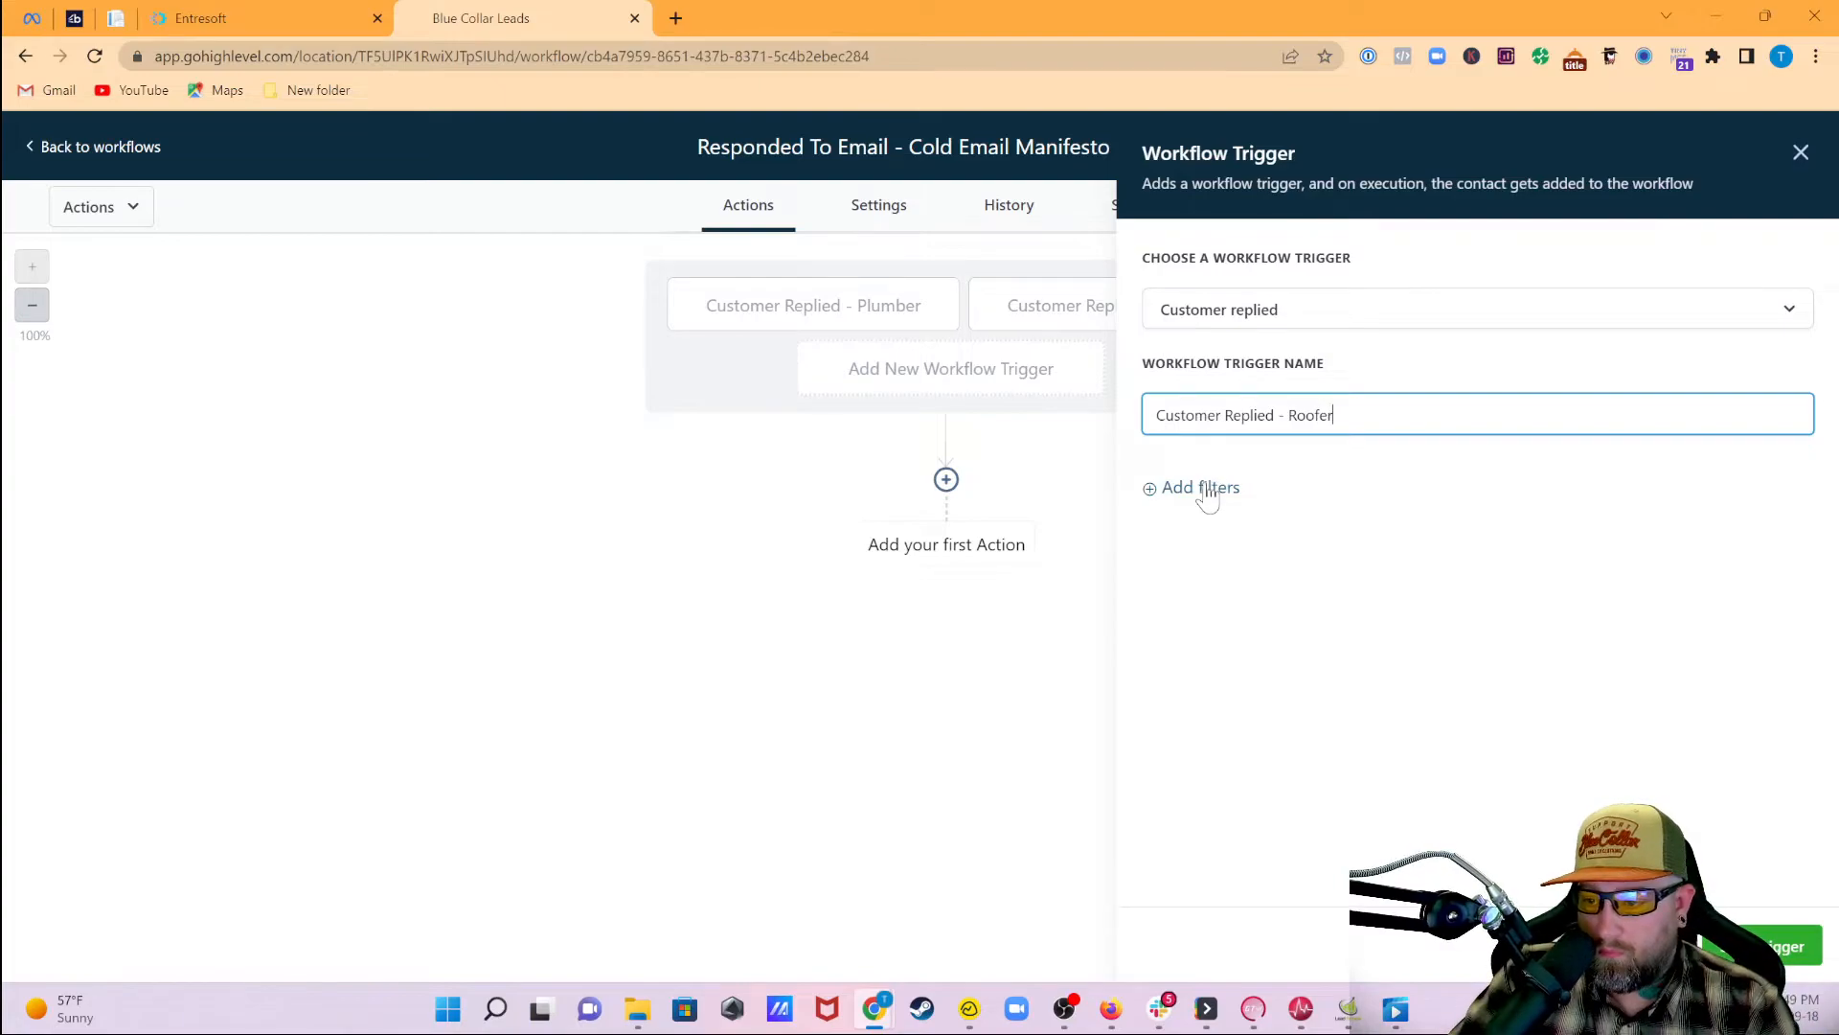
Add a Replied to Workflow filter to the Roofer trigger, set to "Pipeline Stage Changed To Send Email - Roofer"
{"action": "left_click", "coordinate": [1202, 489]}
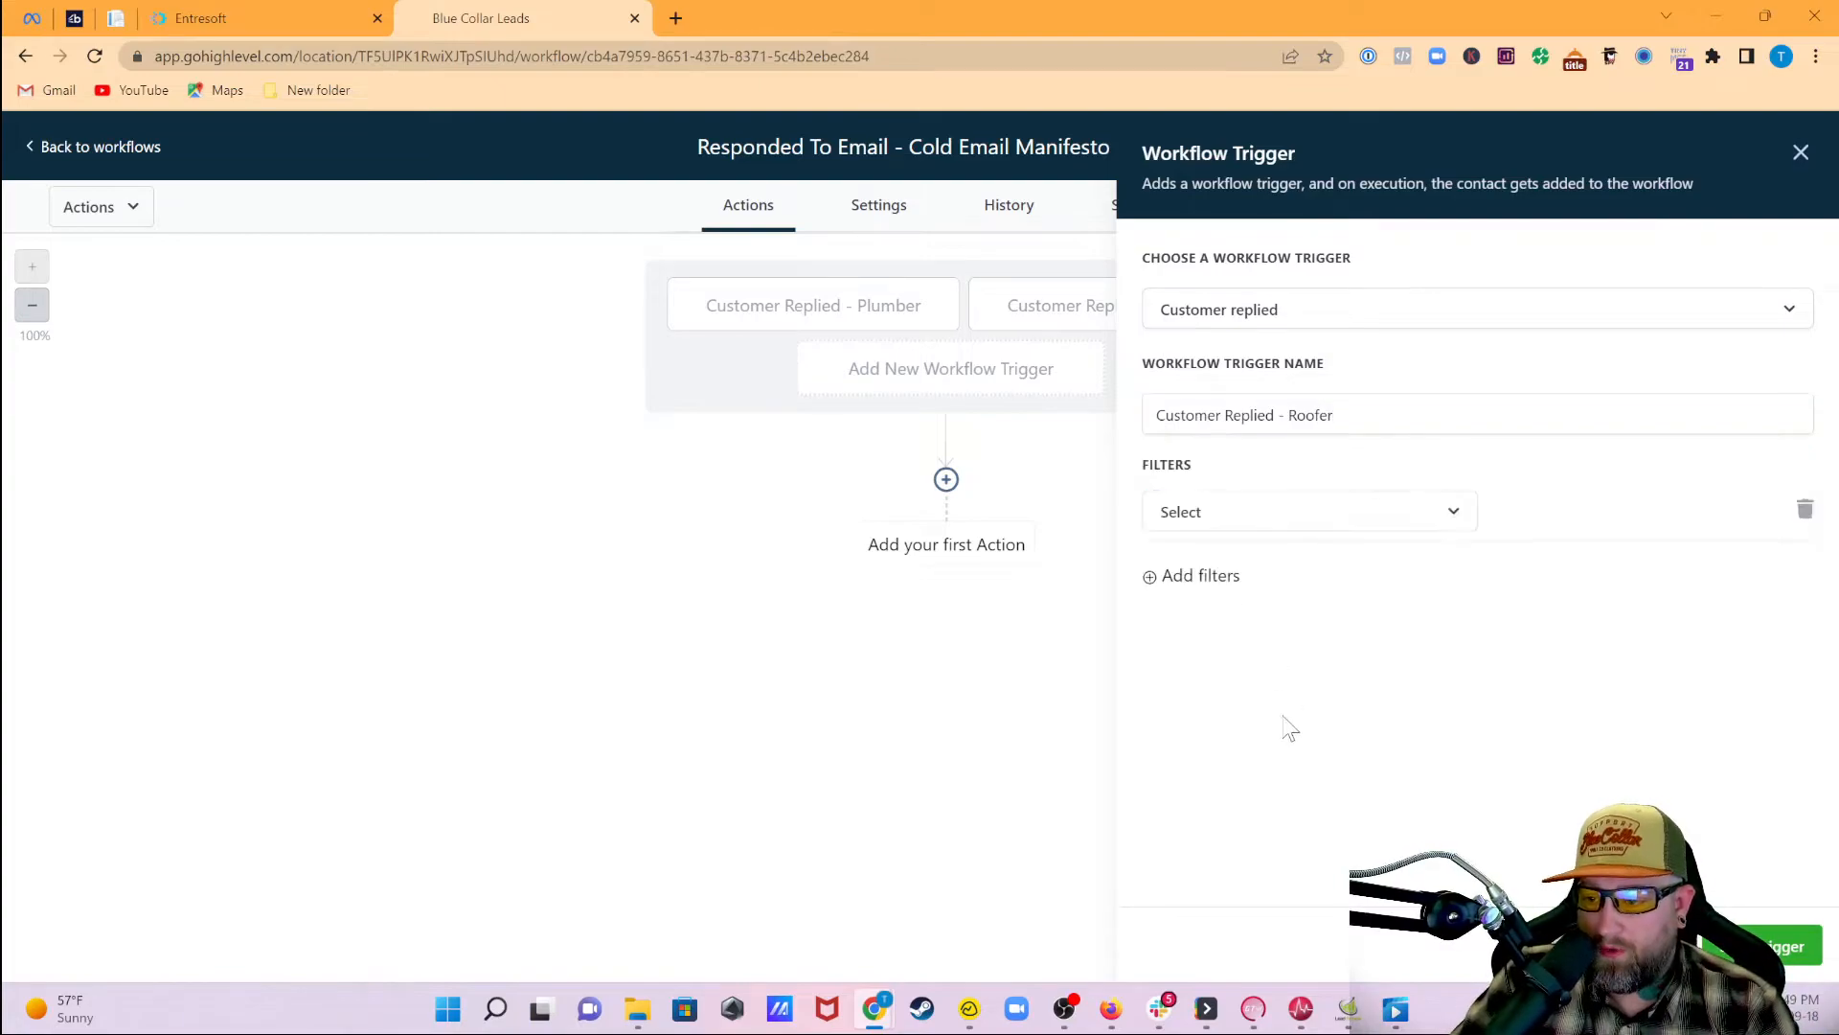
{"action": "left_click", "coordinate": [1282, 517]}
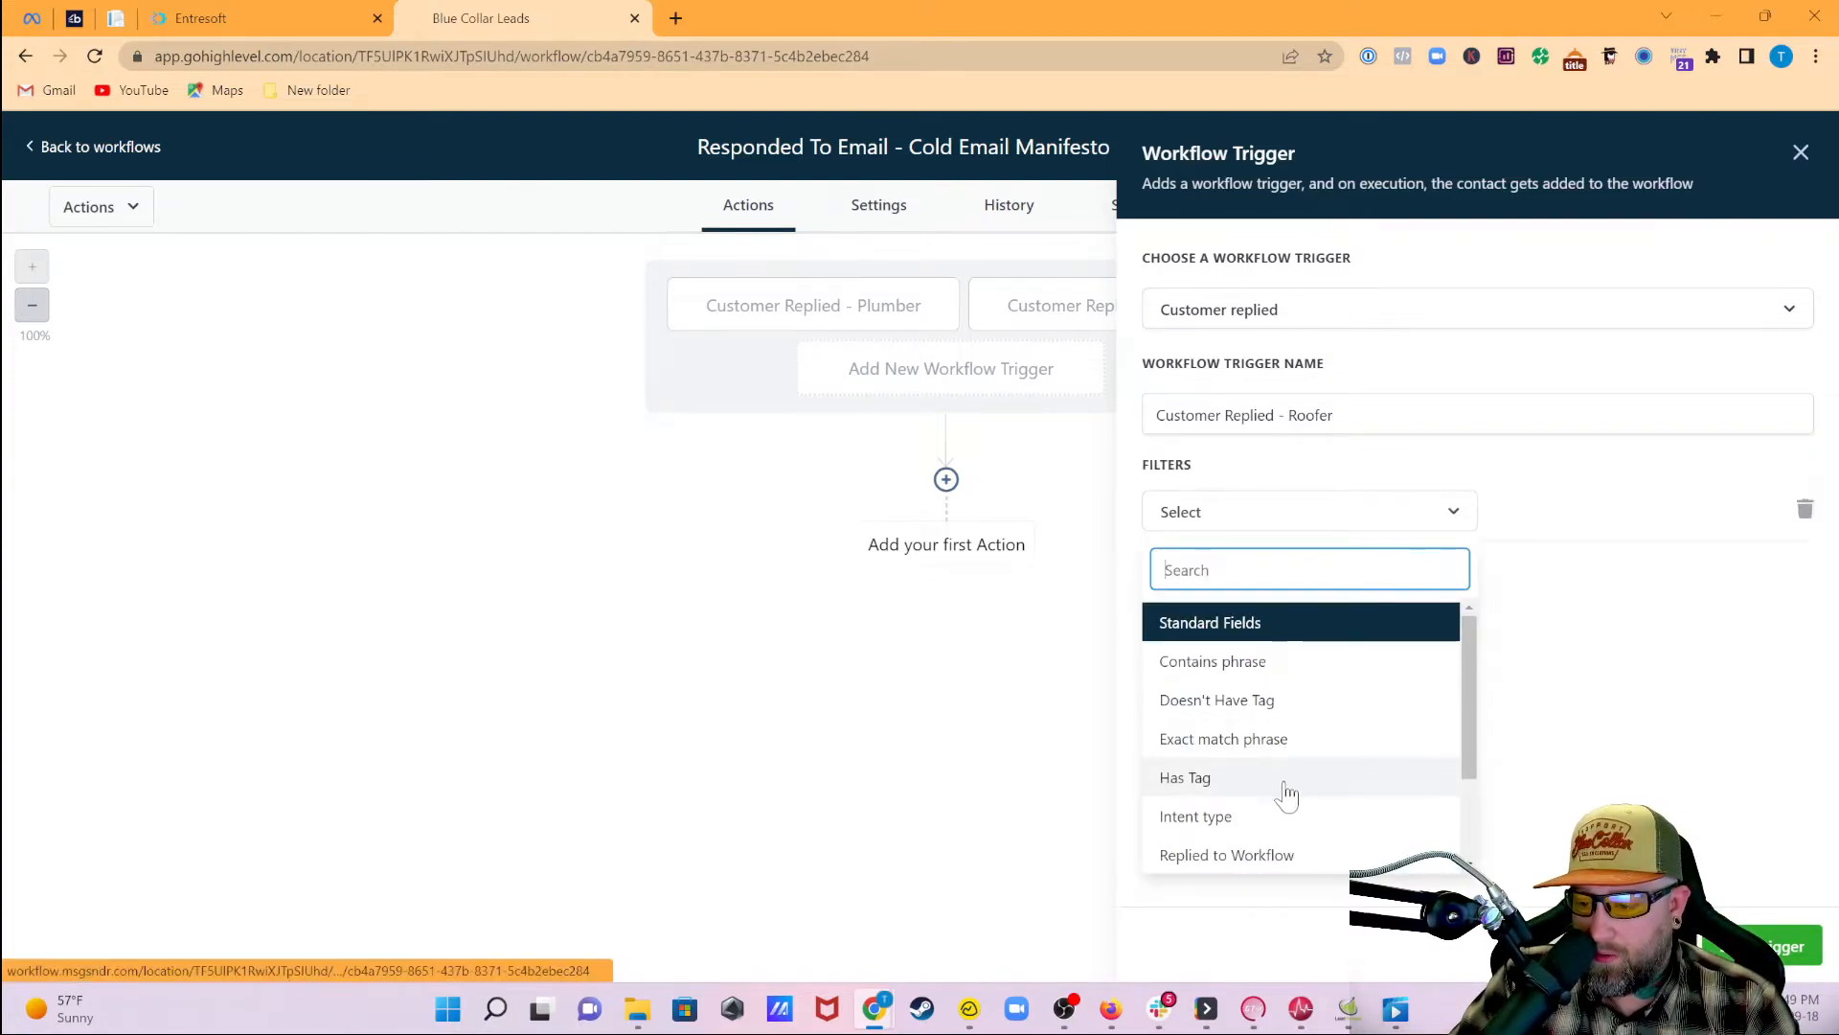
{"action": "left_click", "coordinate": [1245, 855]}
{"action": "left_click", "coordinate": [1569, 518]}
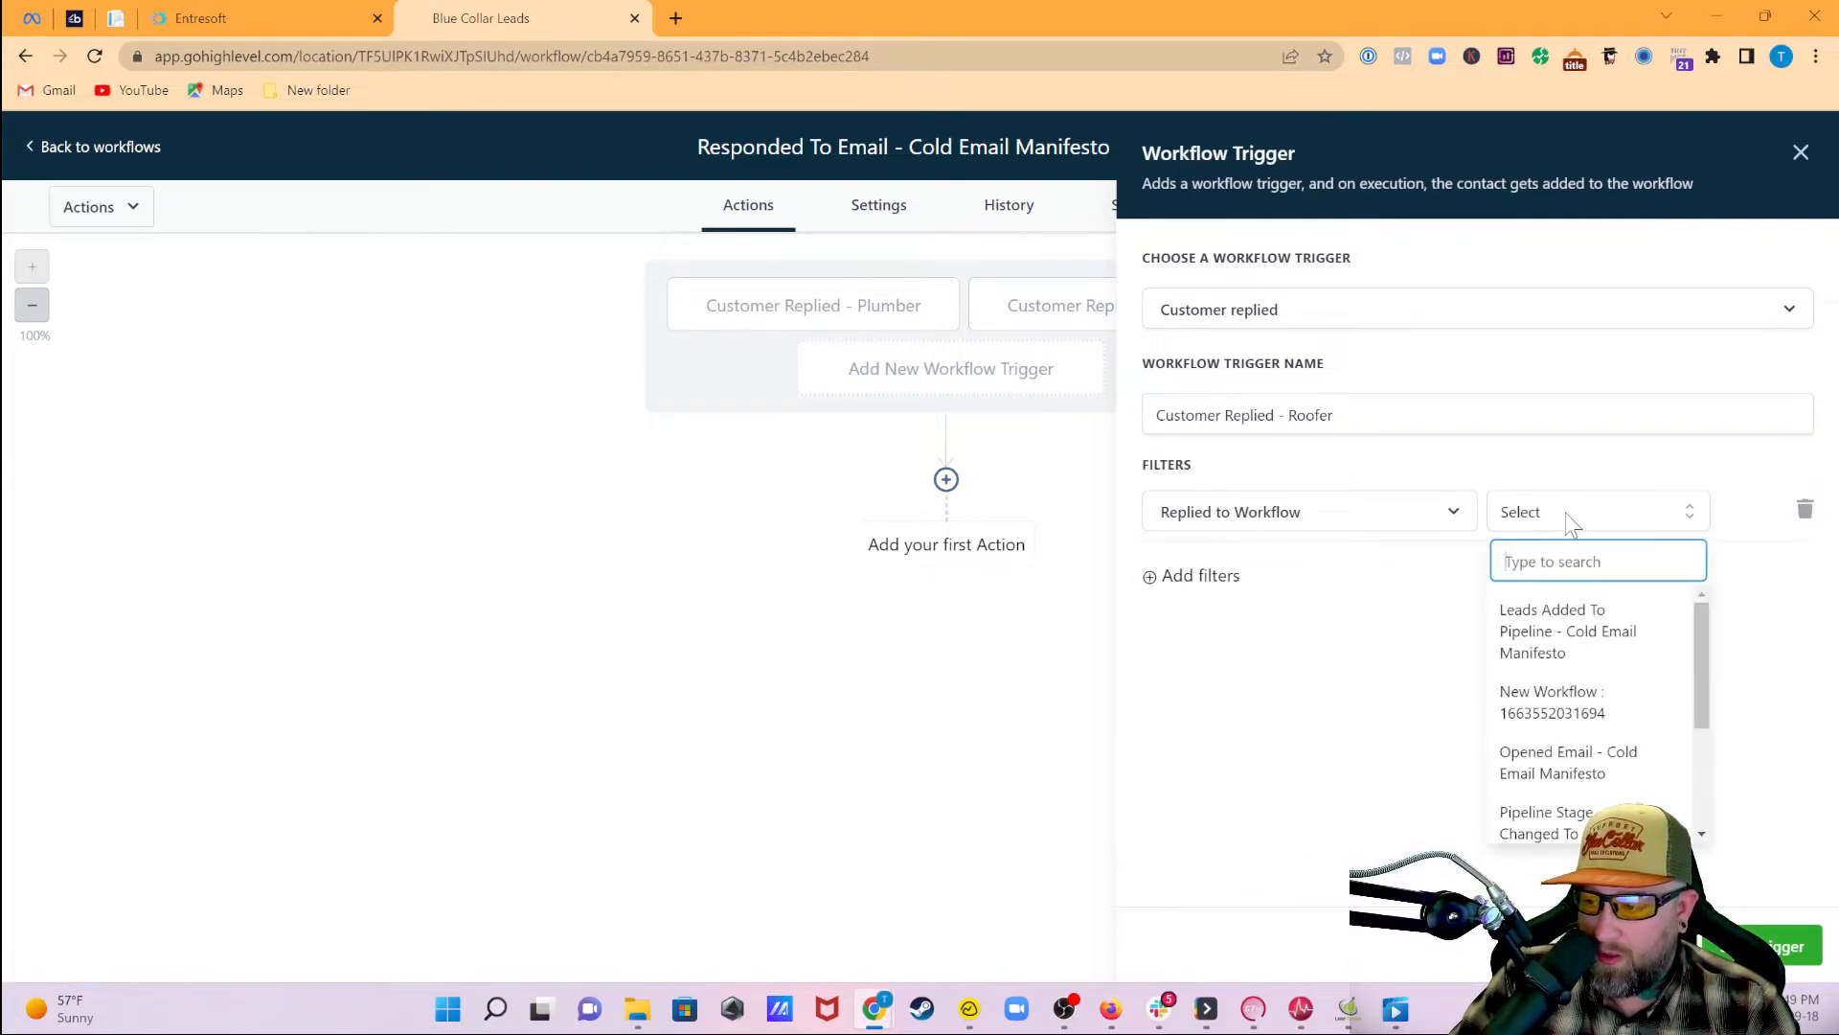
{"action": "scroll", "coordinate": [1585, 785], "scroll_direction": "down", "scroll_amount": 4}
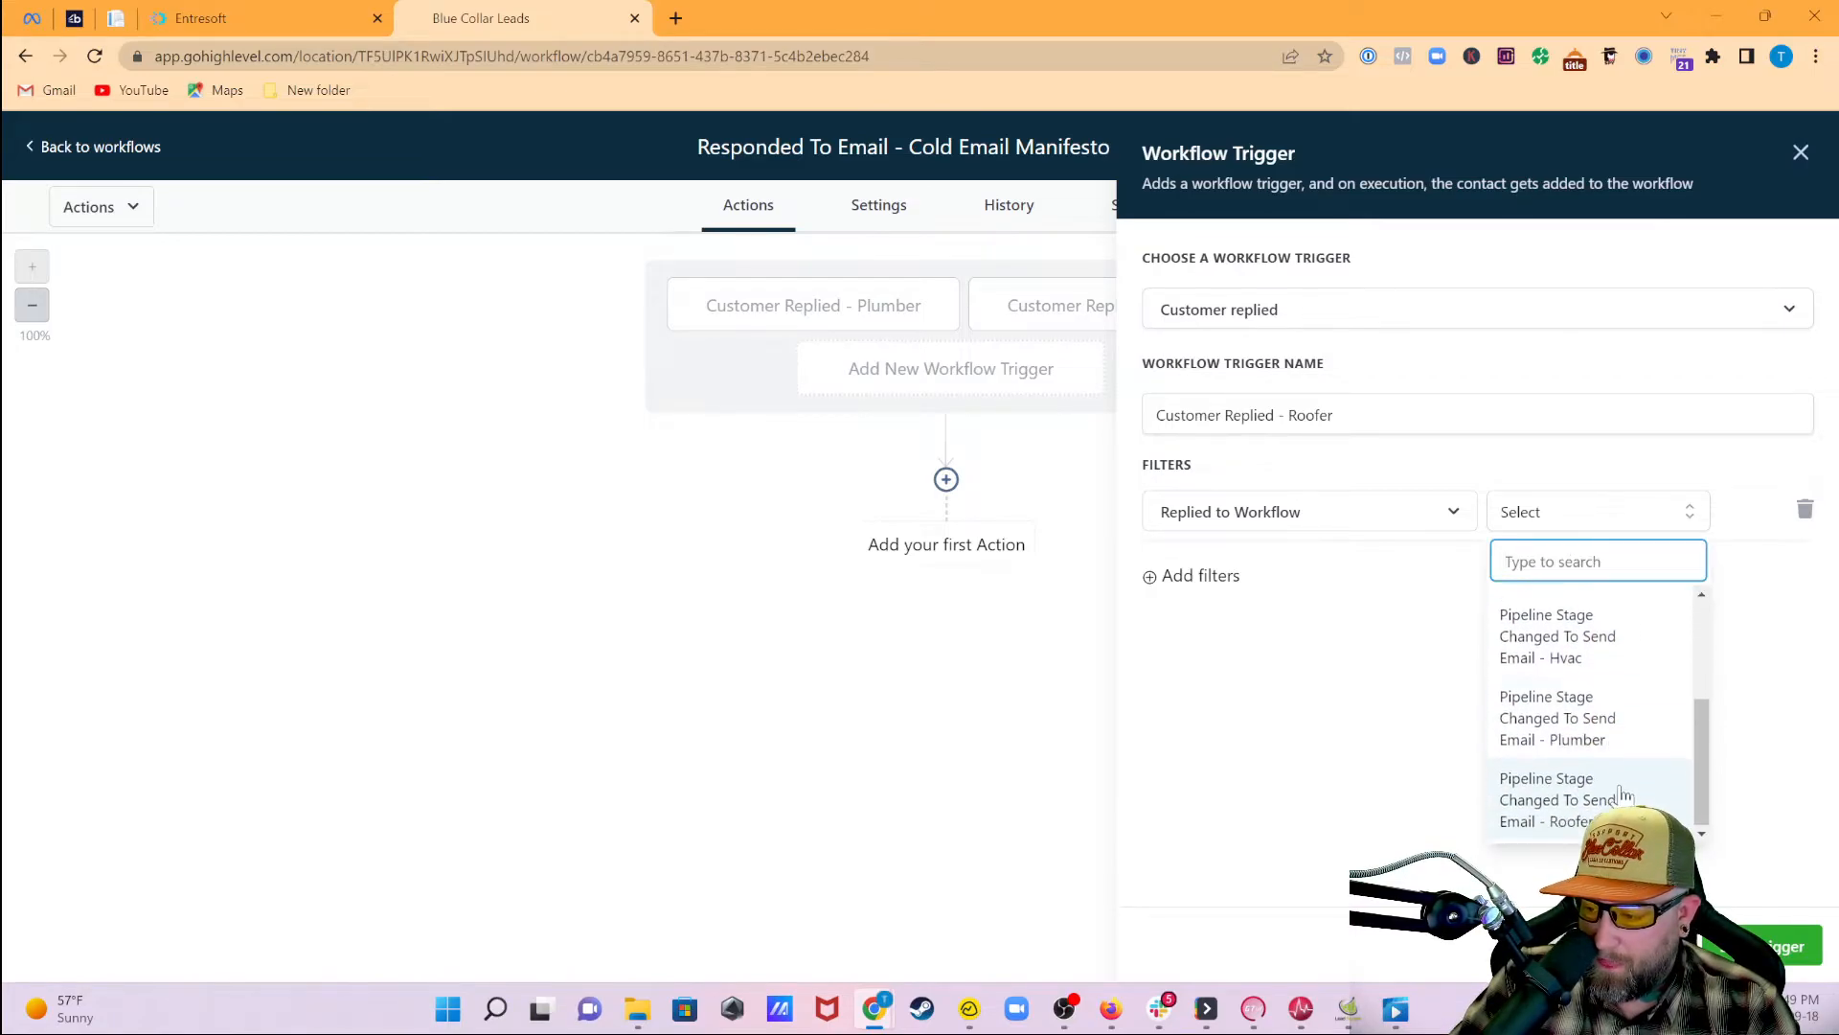
{"action": "left_click", "coordinate": [1557, 799]}
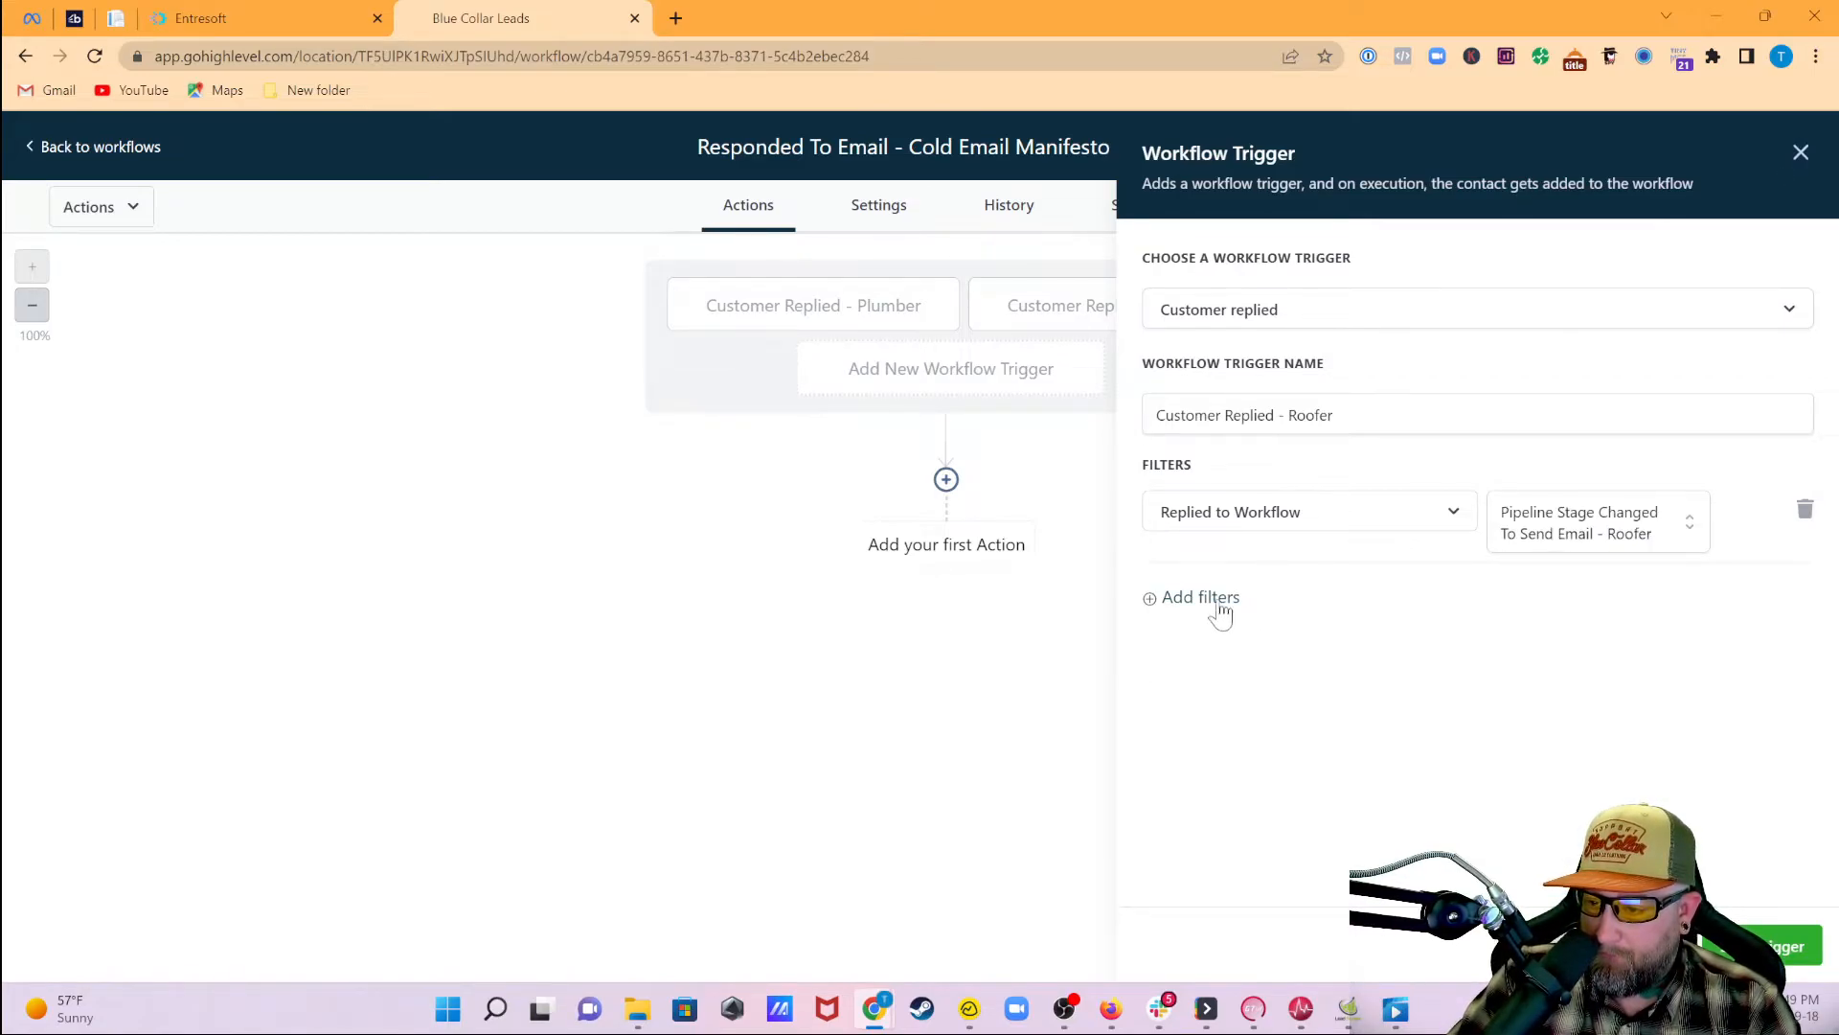
Add a Reply channel filter set to Email to the Roofer trigger and save the trigger
{"action": "left_click", "coordinate": [1266, 611]}
{"action": "scroll", "coordinate": [1298, 852], "scroll_direction": "down", "scroll_amount": 1}
{"action": "left_click", "coordinate": [1234, 846]}
{"action": "left_click", "coordinate": [1613, 602]}
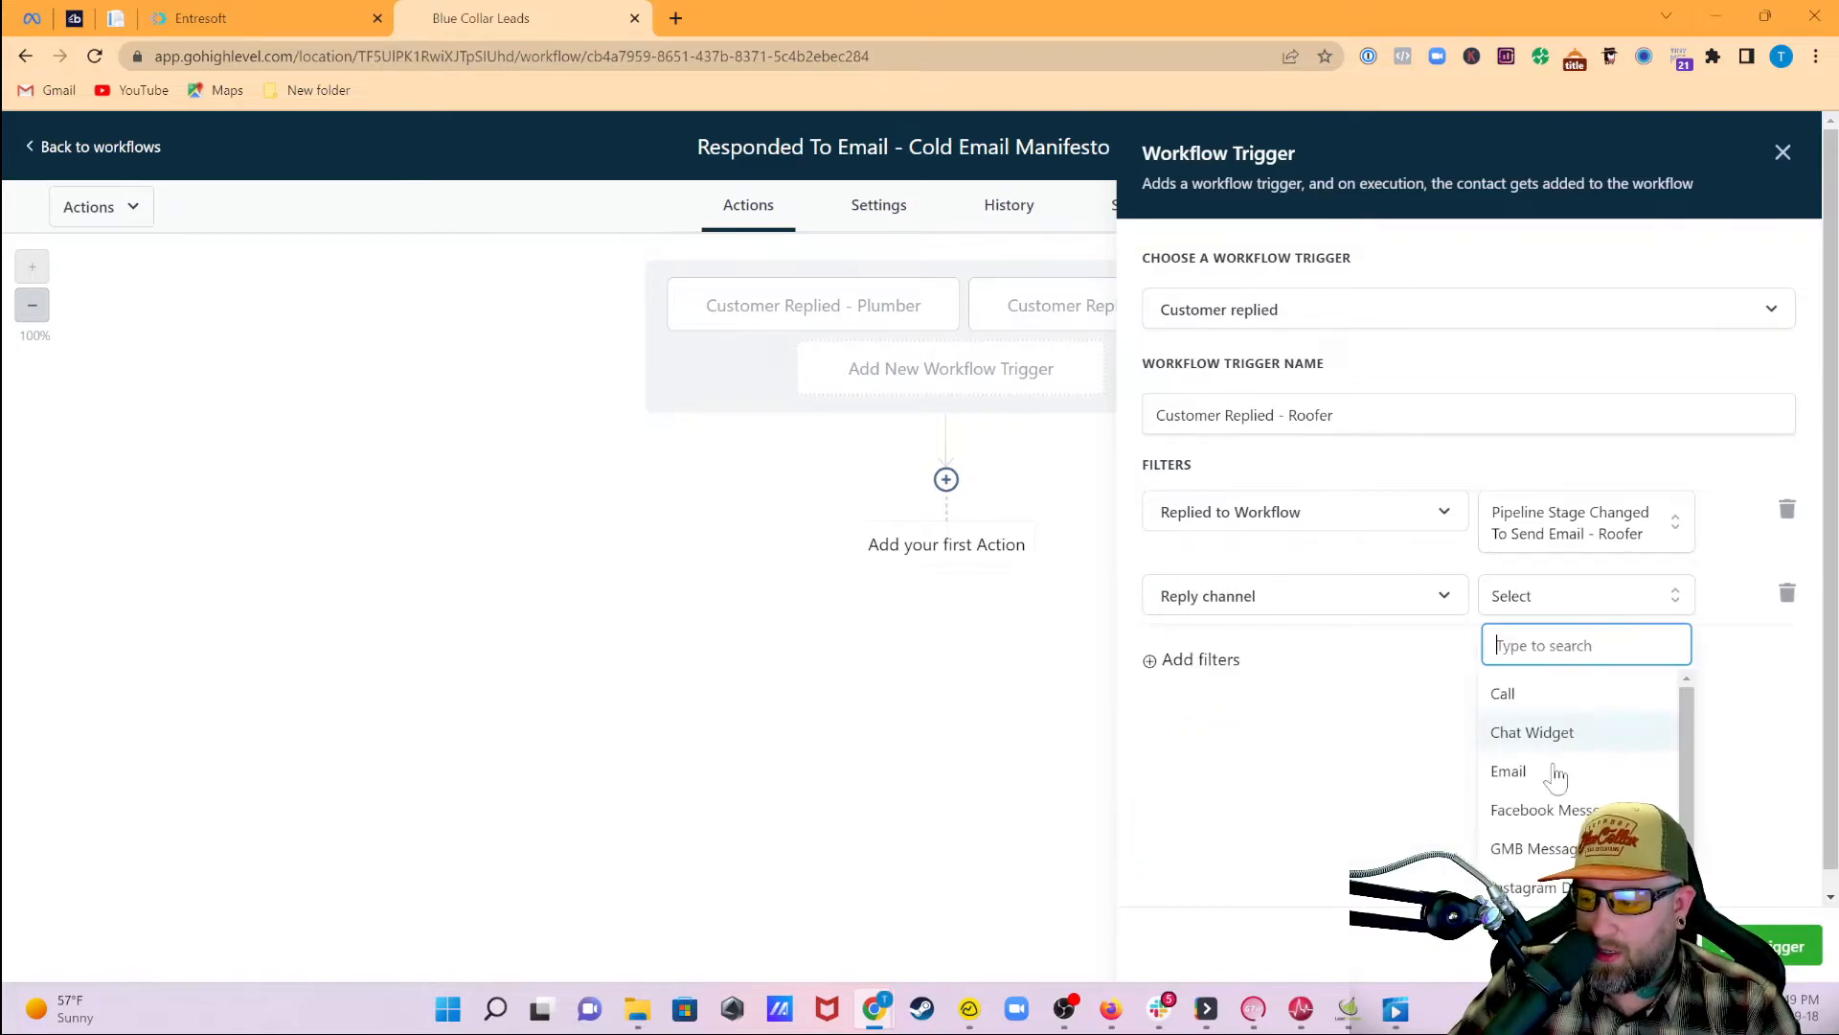
{"action": "left_click", "coordinate": [1513, 772]}
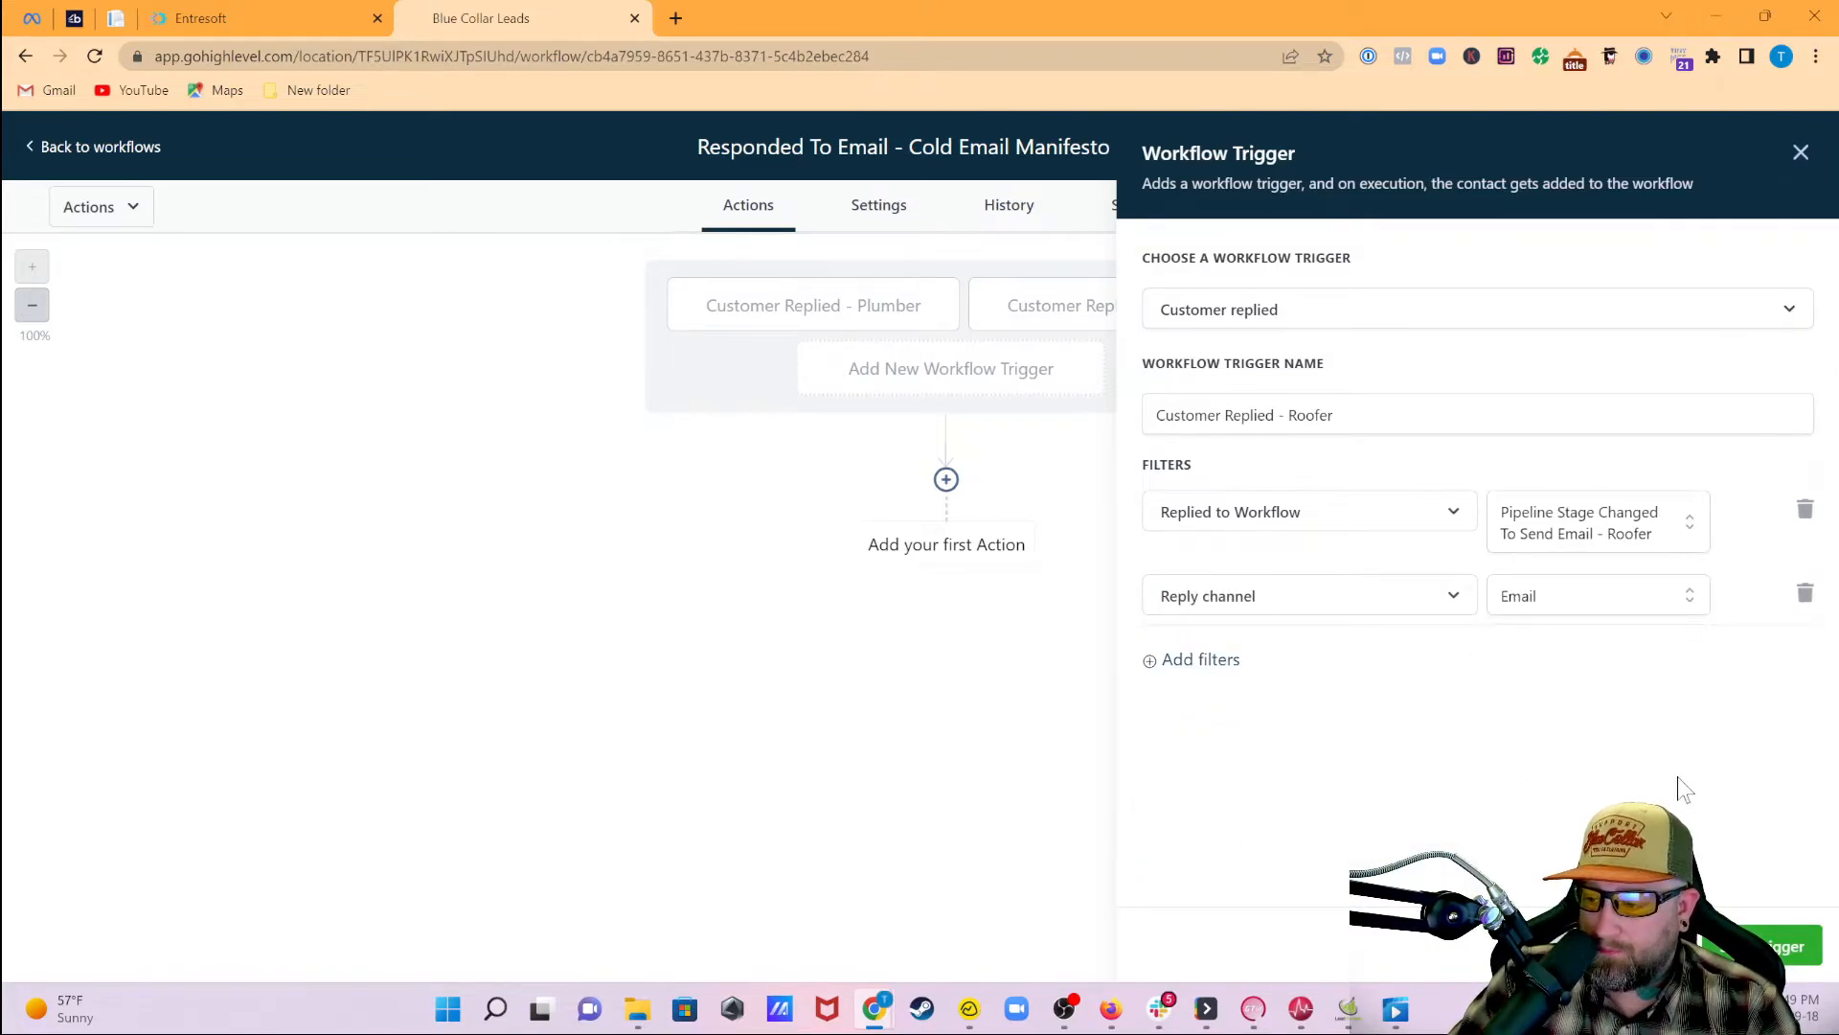
{"action": "left_click", "coordinate": [1777, 946]}
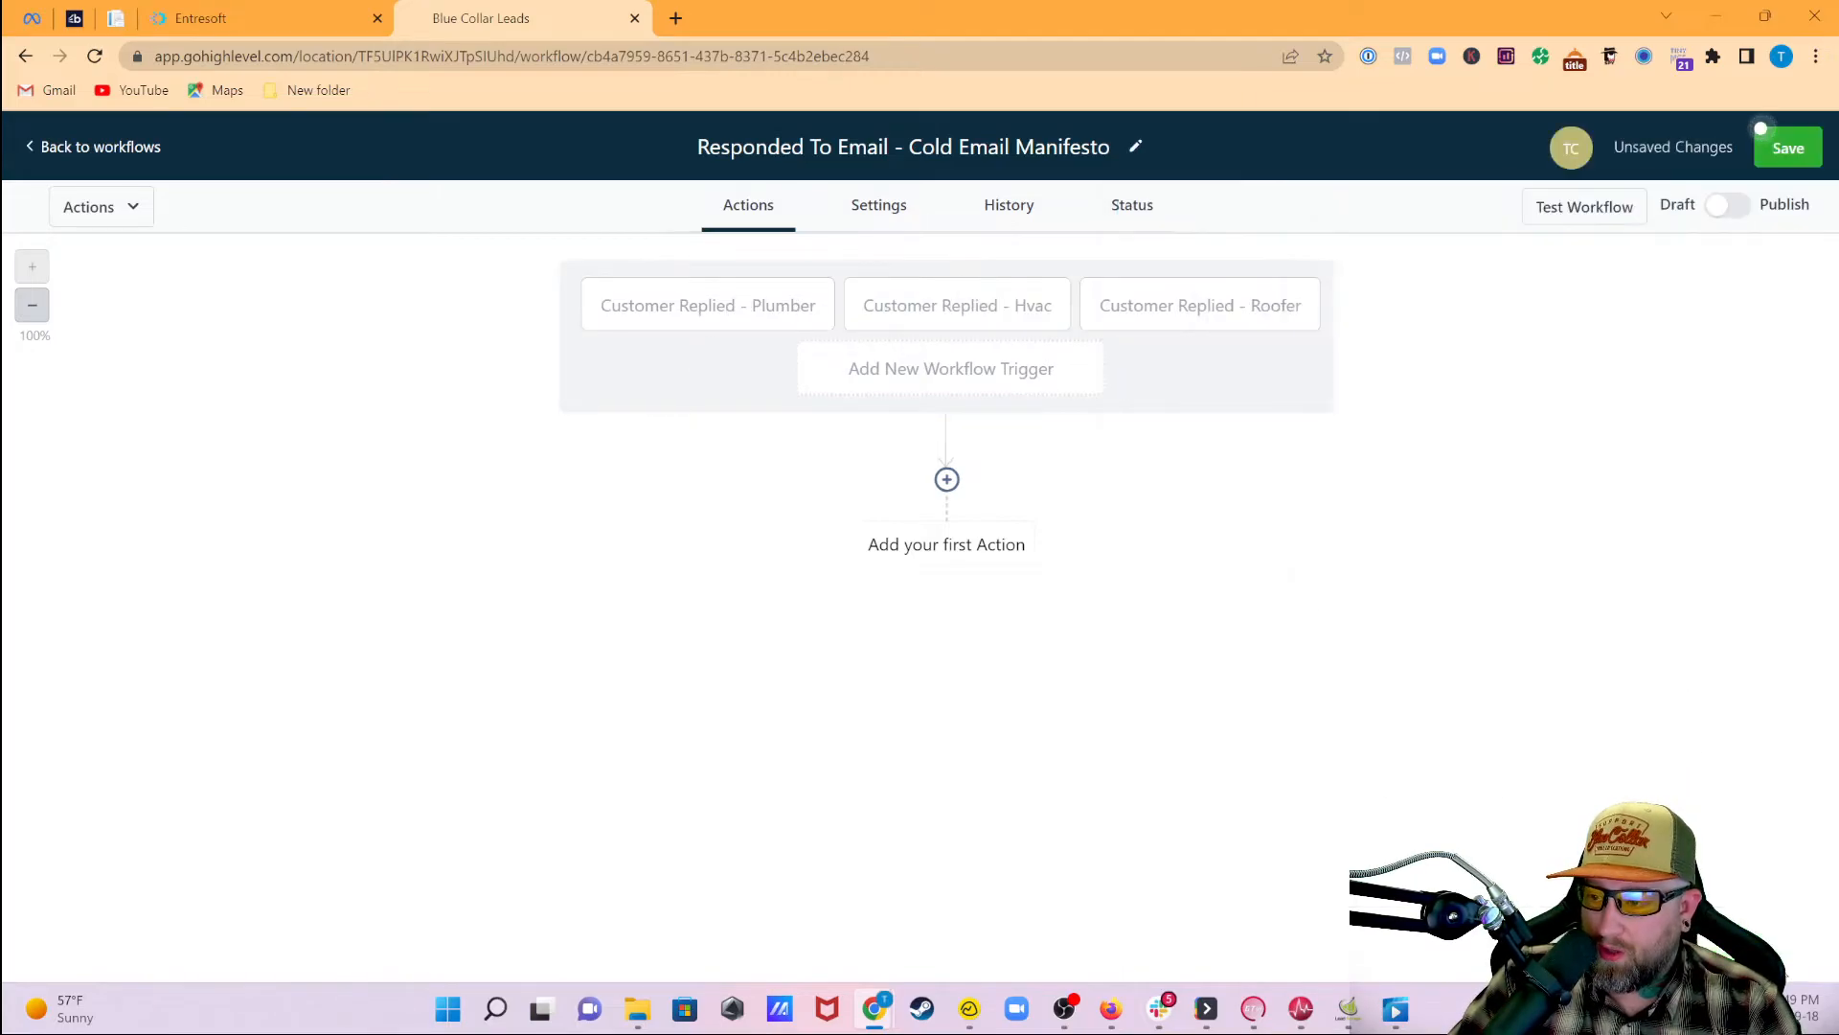
Add a Create/Update Opportunity action using the Cold Email Manifesto pipeline and the Responded To Emails stage, and save the workflow
{"action": "left_click", "coordinate": [950, 548]}
{"action": "scroll", "coordinate": [1564, 663], "scroll_direction": "down", "scroll_amount": 5}
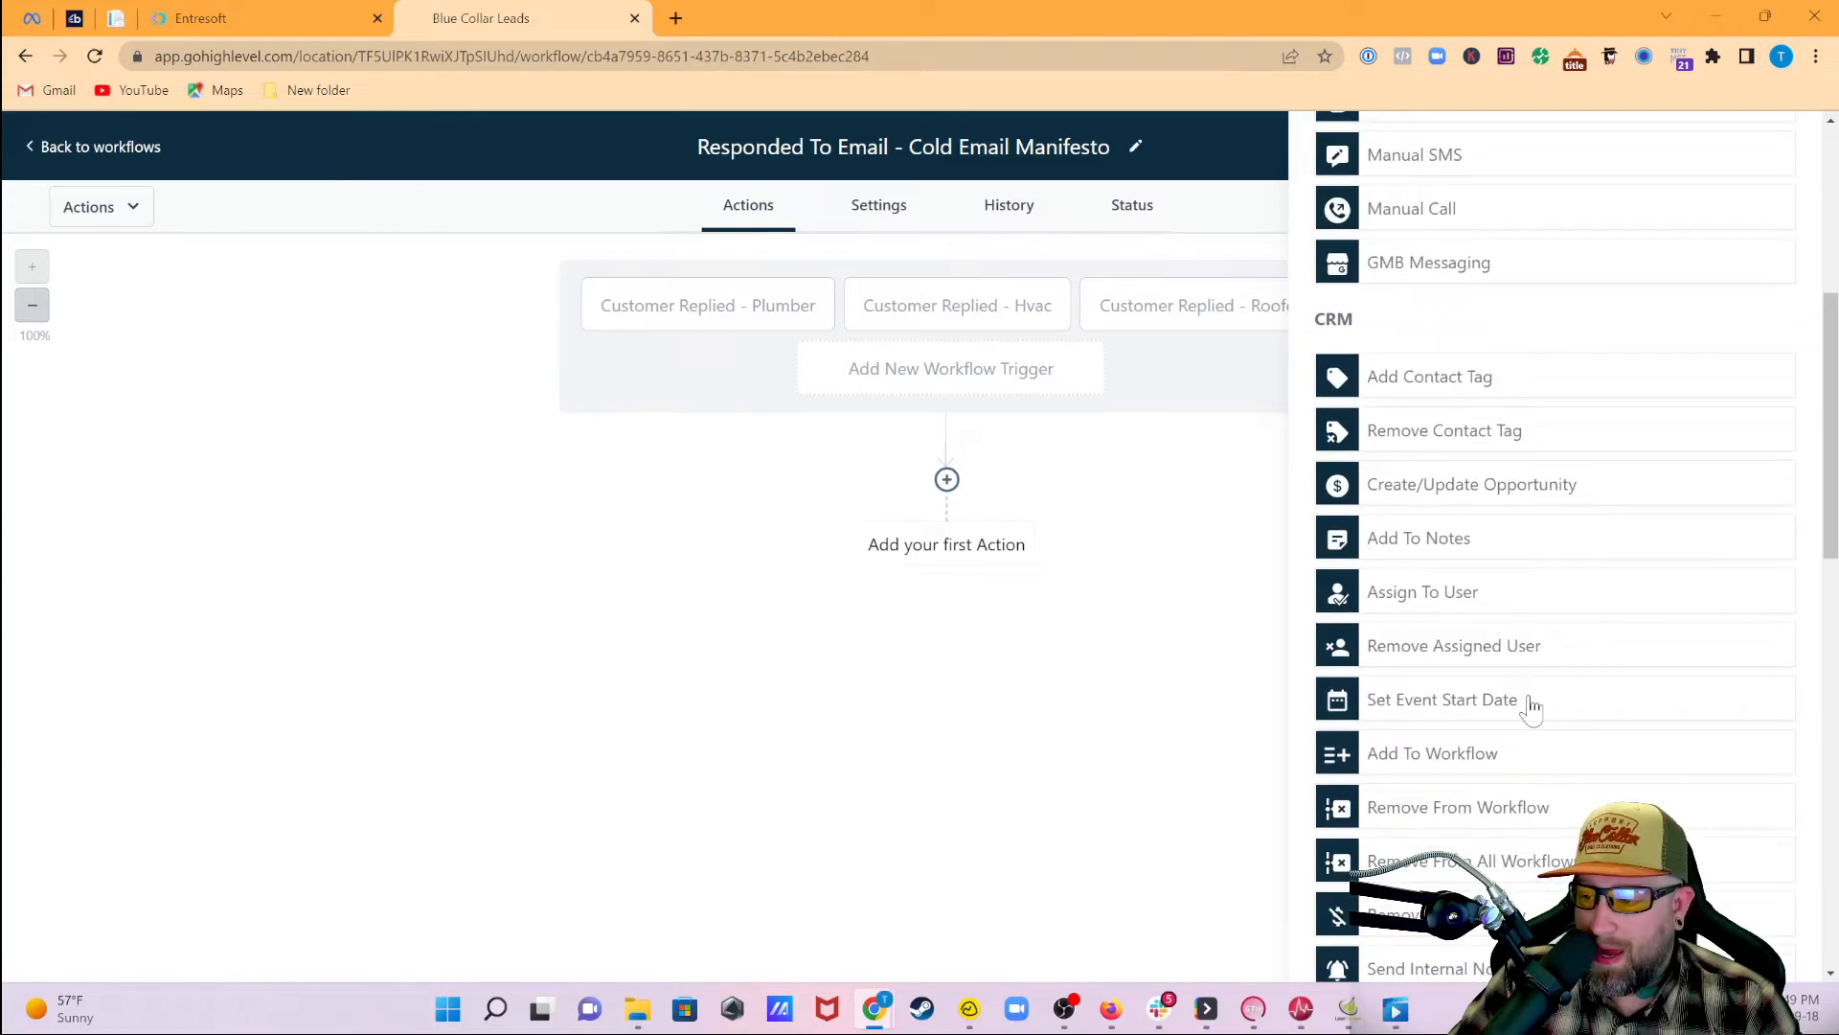
{"action": "left_click", "coordinate": [1424, 498]}
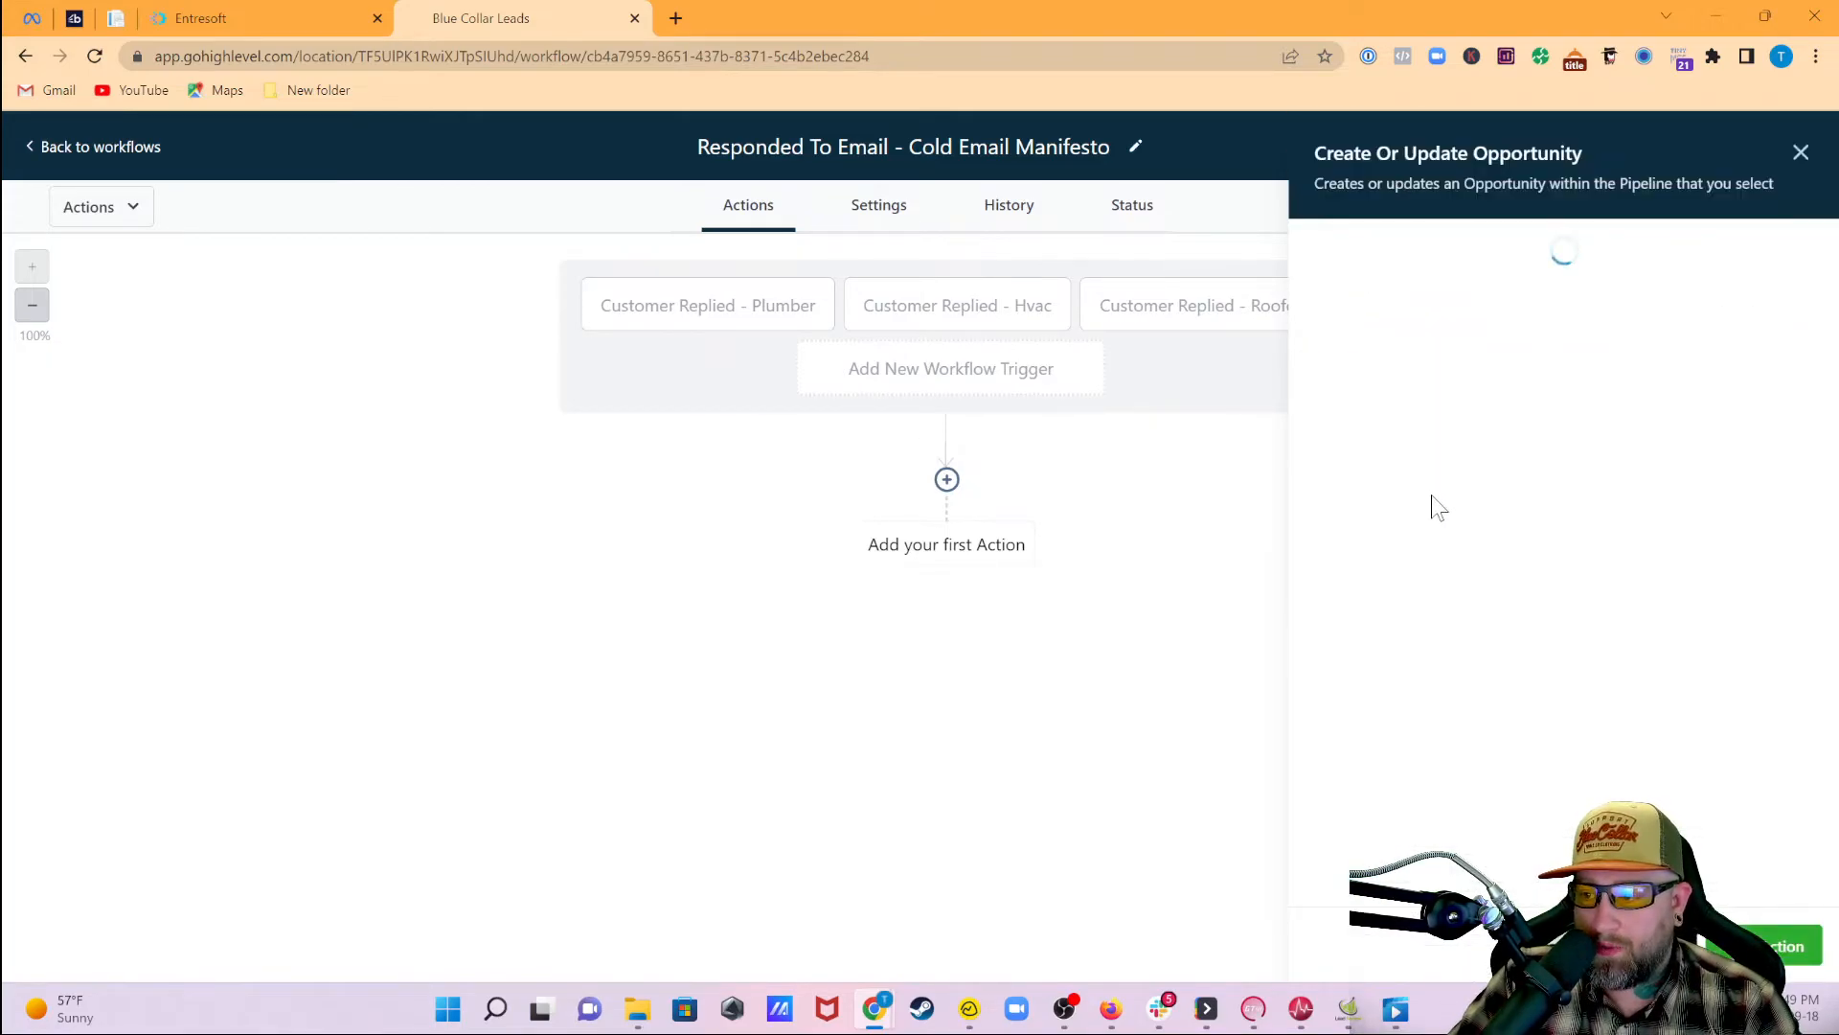
{"action": "left_click", "coordinate": [1452, 394]}
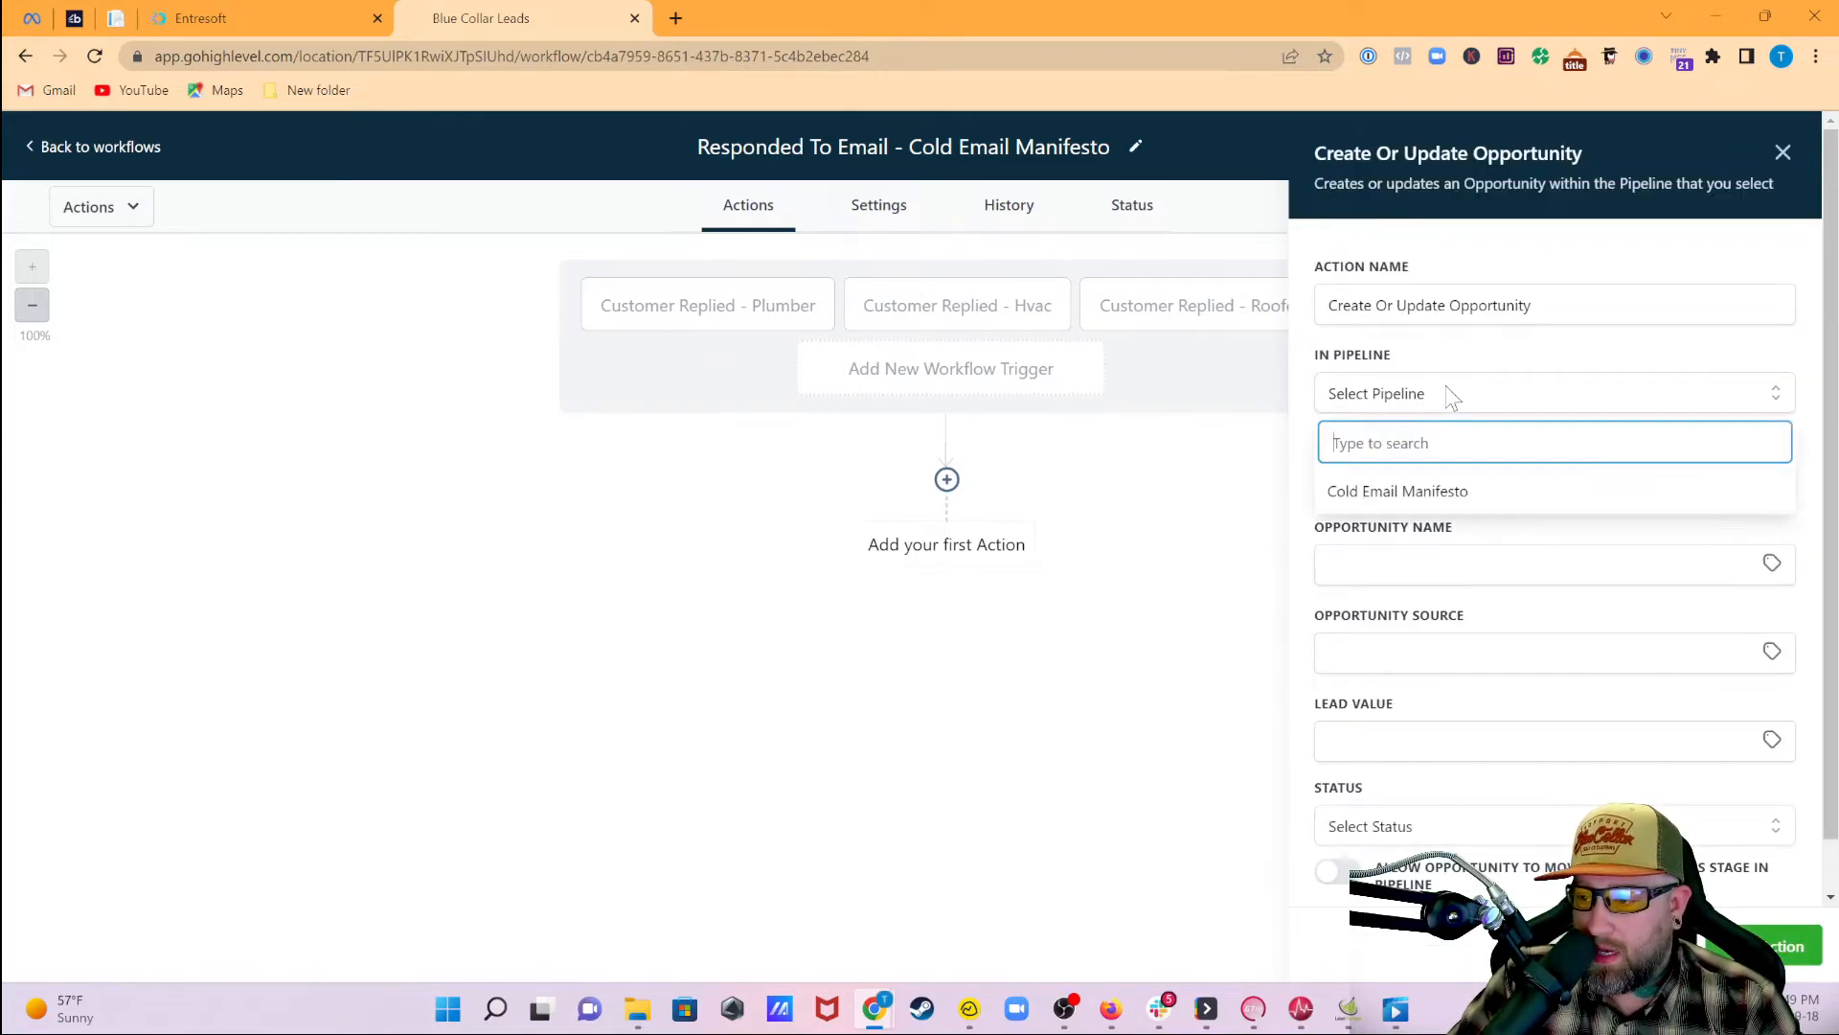
{"action": "left_click", "coordinate": [1394, 493]}
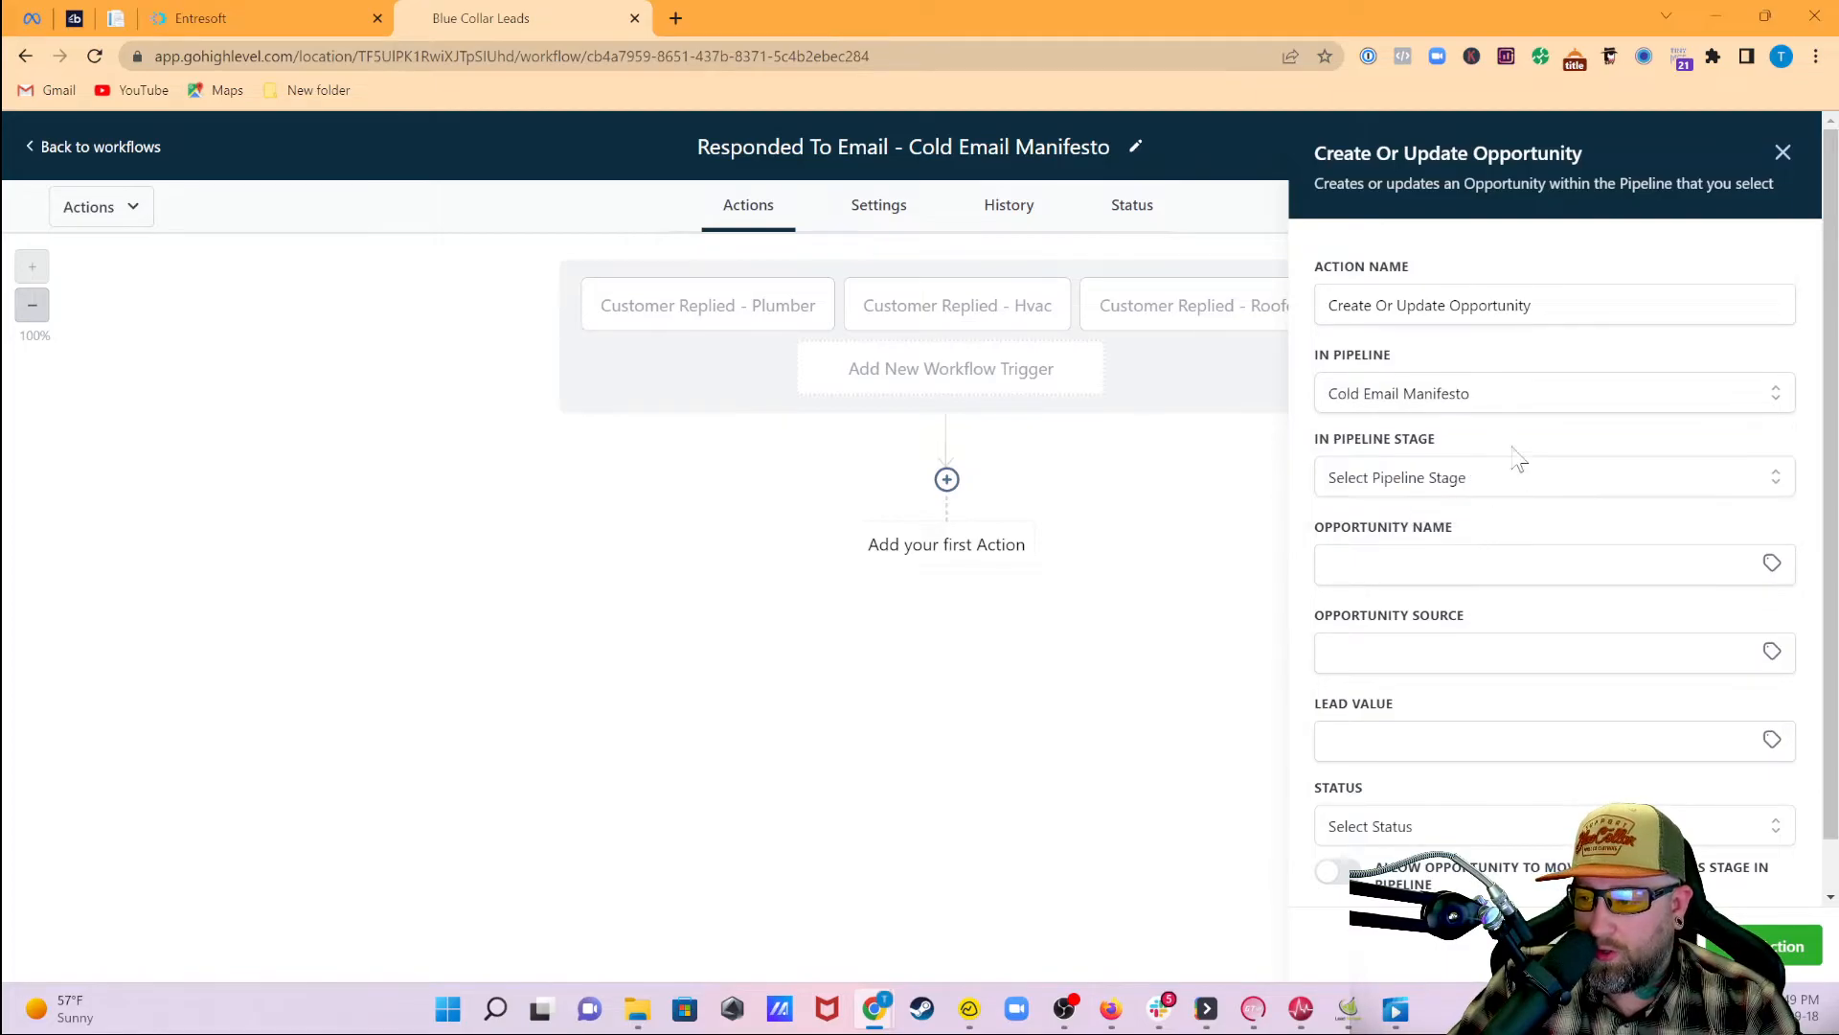
{"action": "left_click", "coordinate": [1415, 491]}
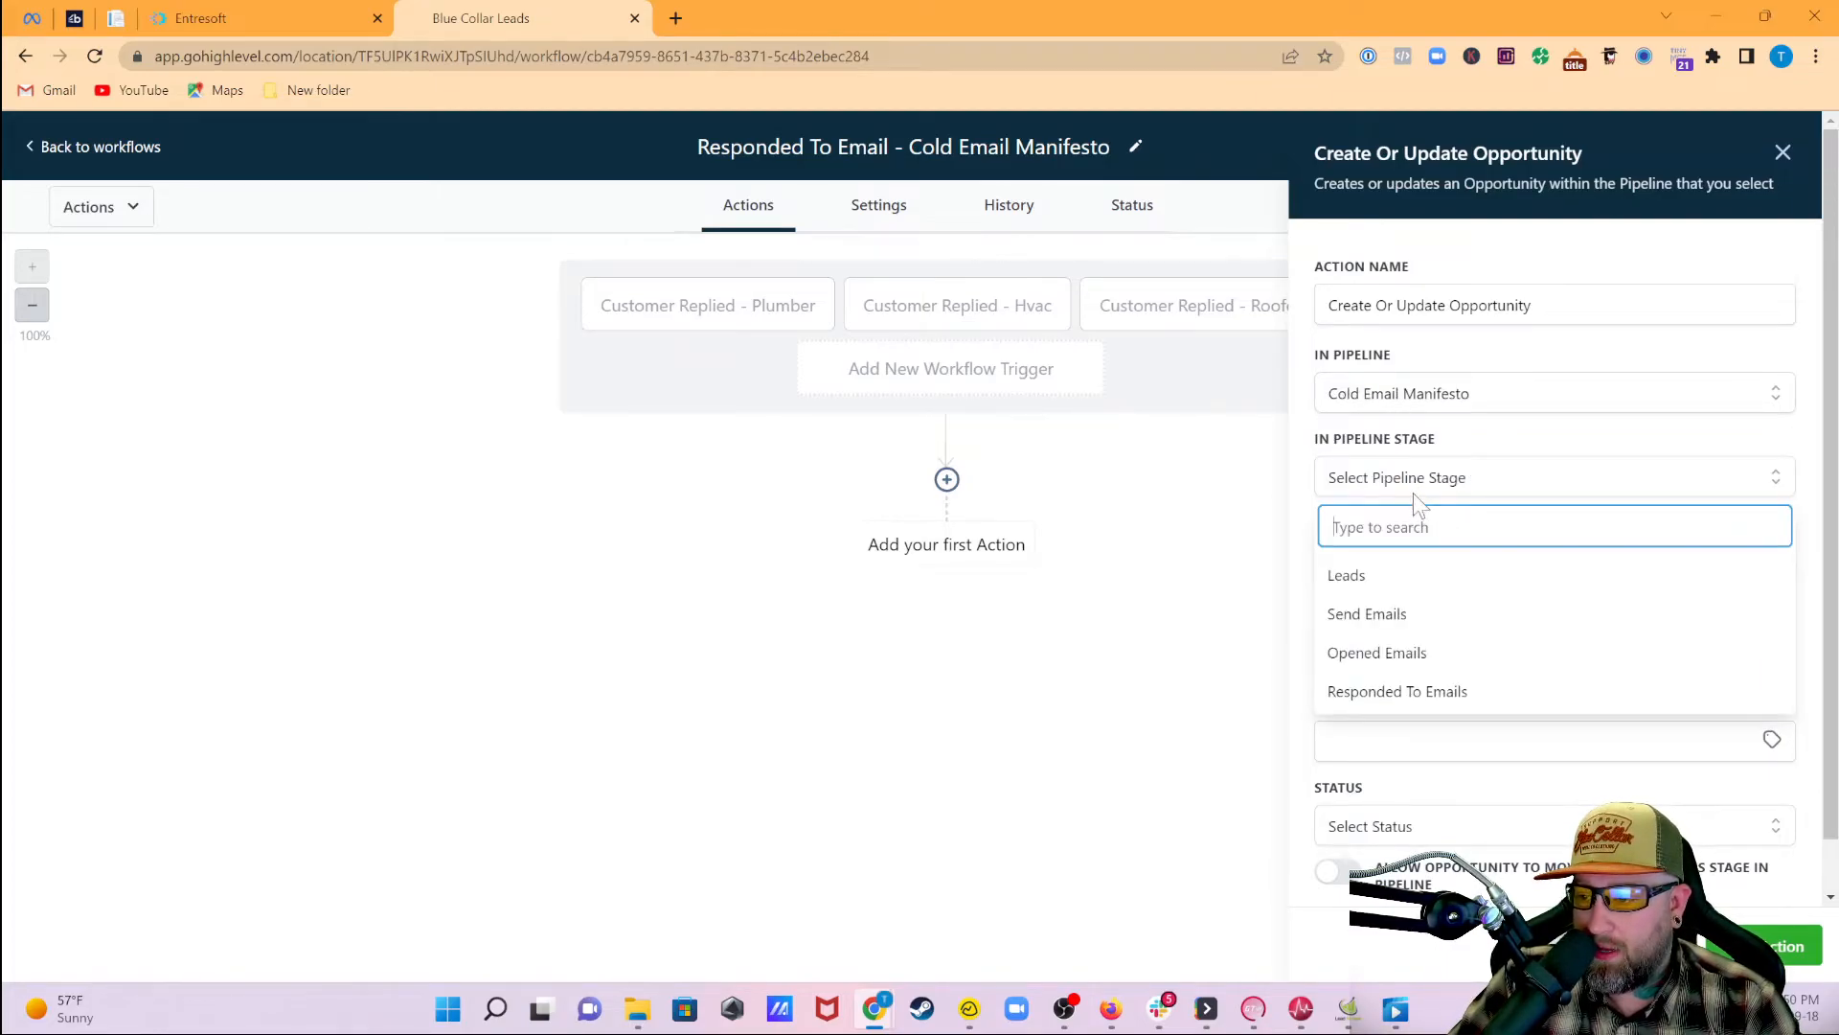
{"action": "left_click", "coordinate": [1401, 706]}
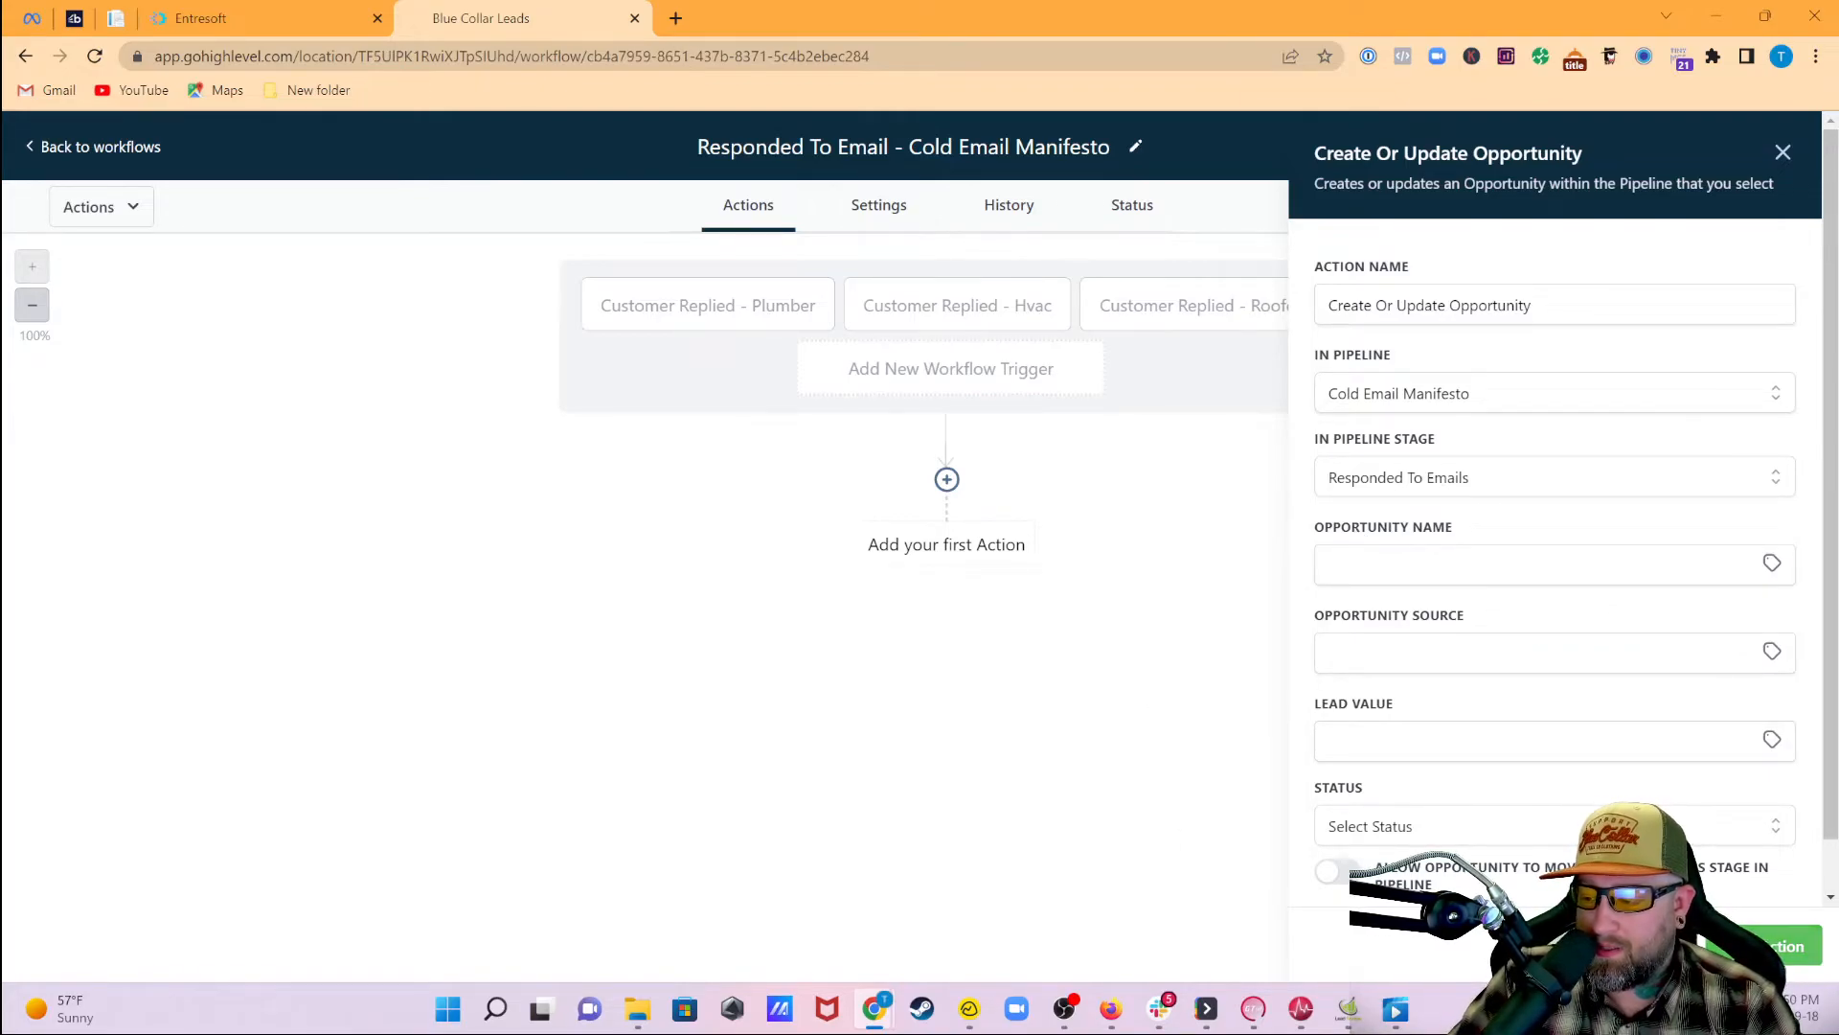
{"action": "left_click", "coordinate": [1767, 945]}
{"action": "left_click", "coordinate": [1787, 147]}
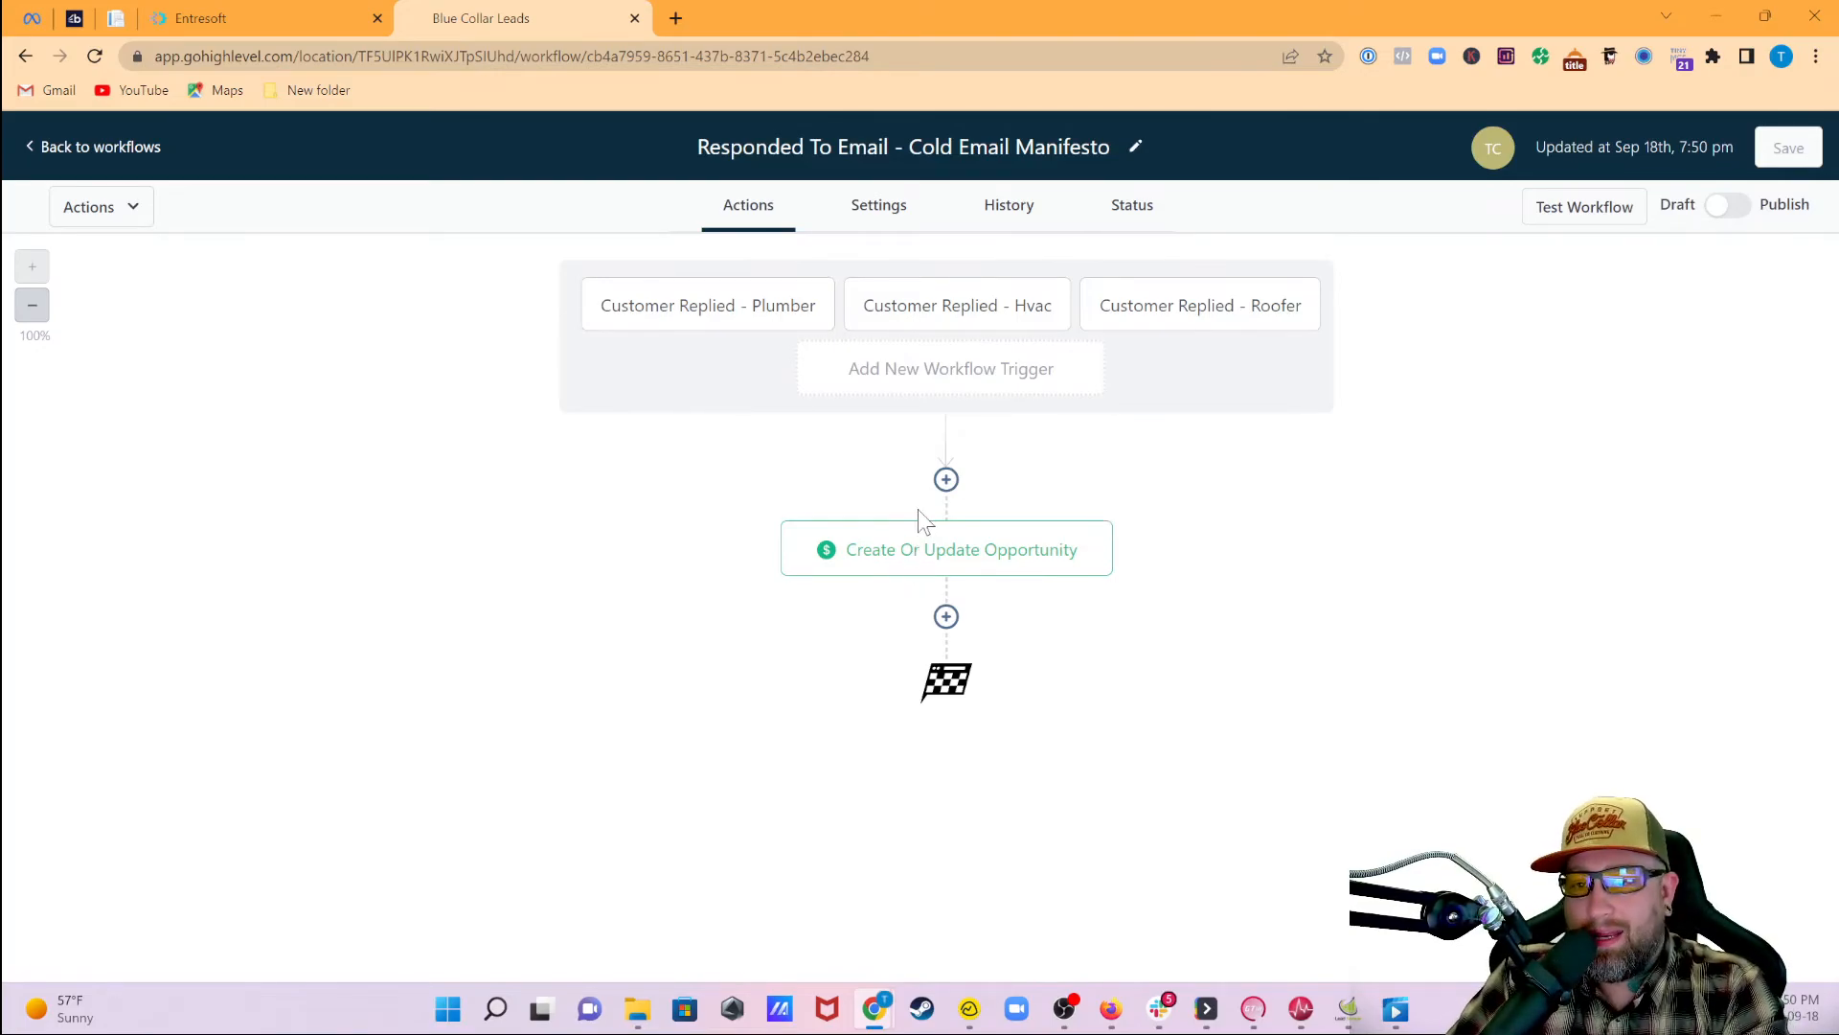
Leave the workflow editor and open the Opportunities board for the Cold Email Manifesto pipeline
{"action": "left_click", "coordinate": [141, 147]}
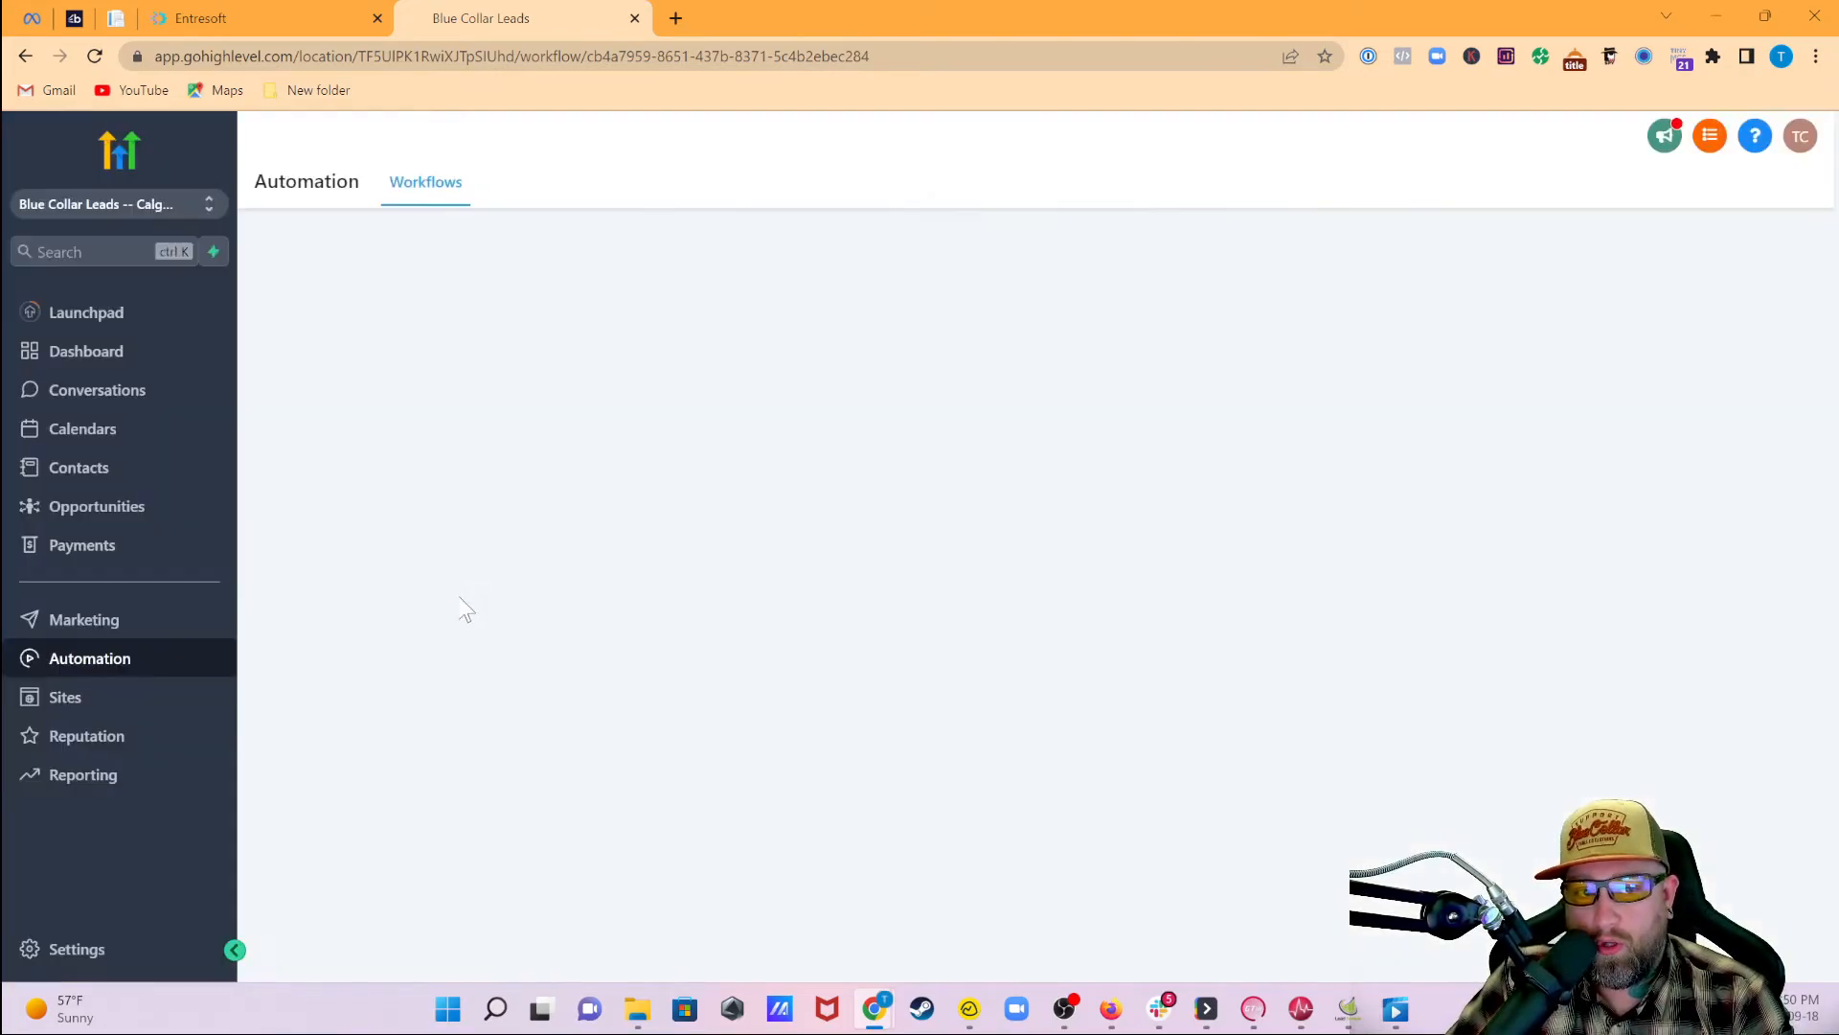
{"action": "left_click", "coordinate": [124, 515]}
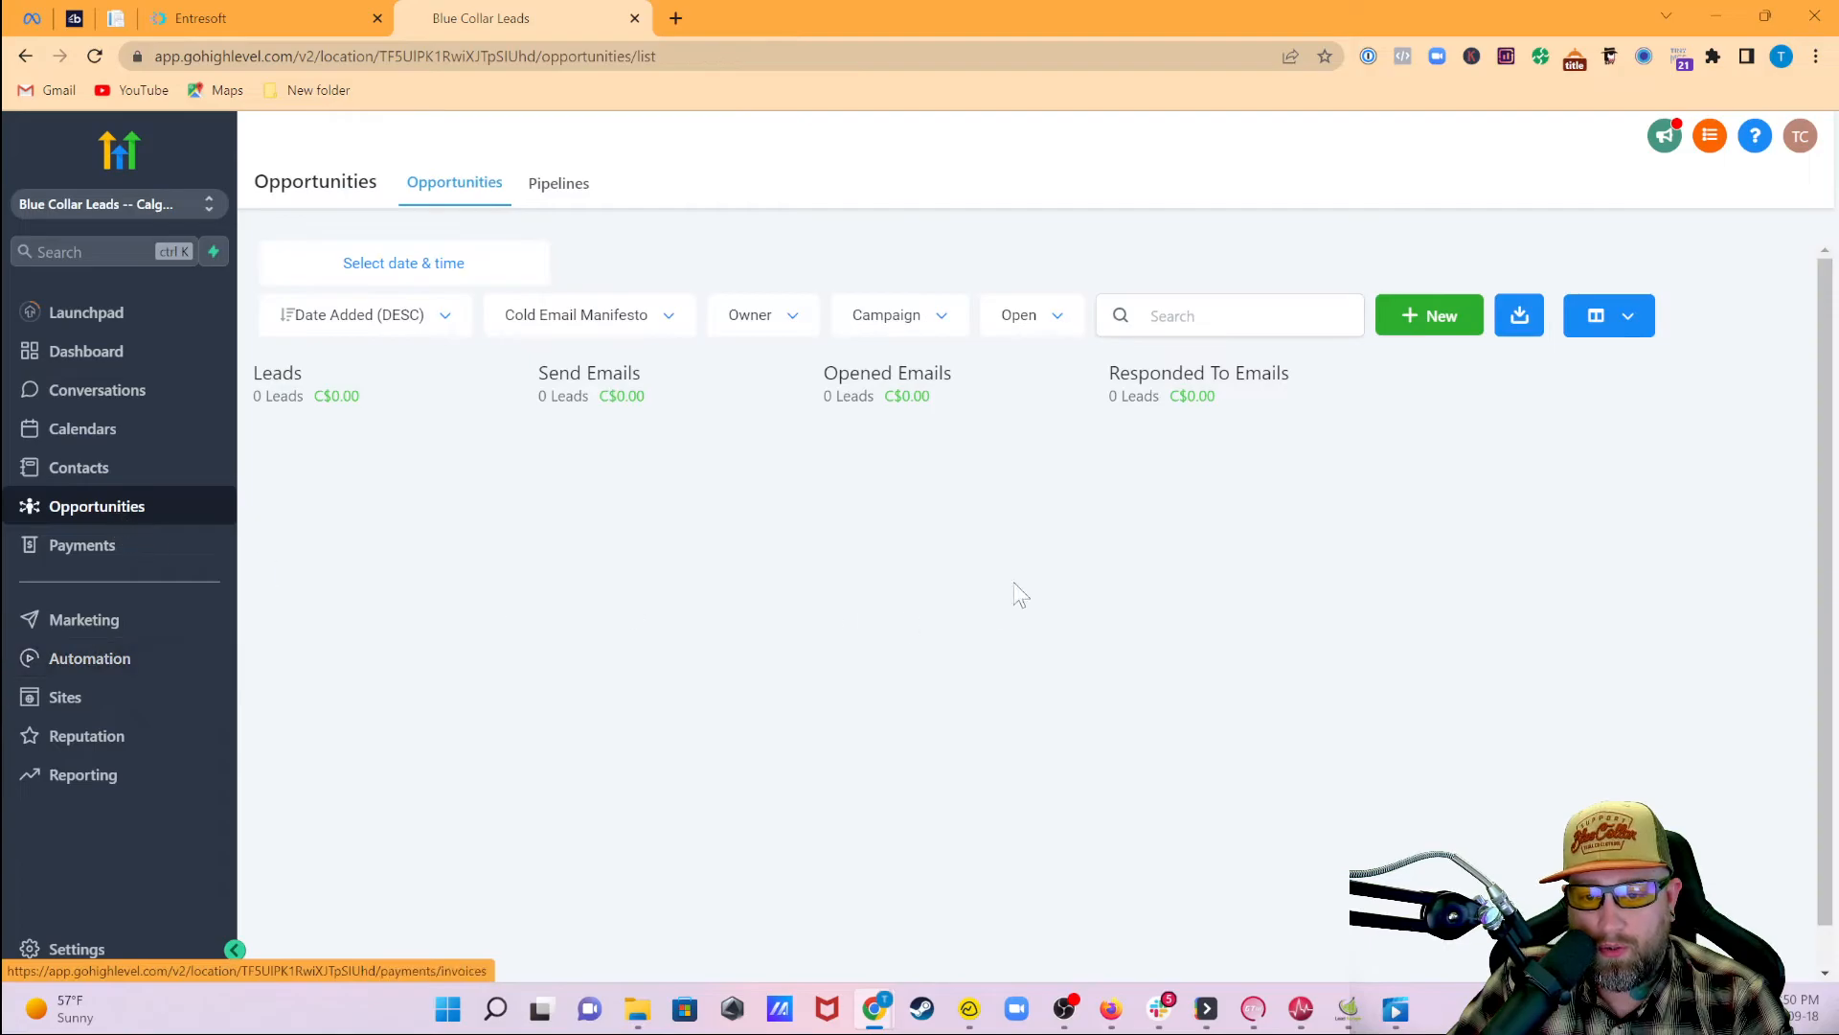